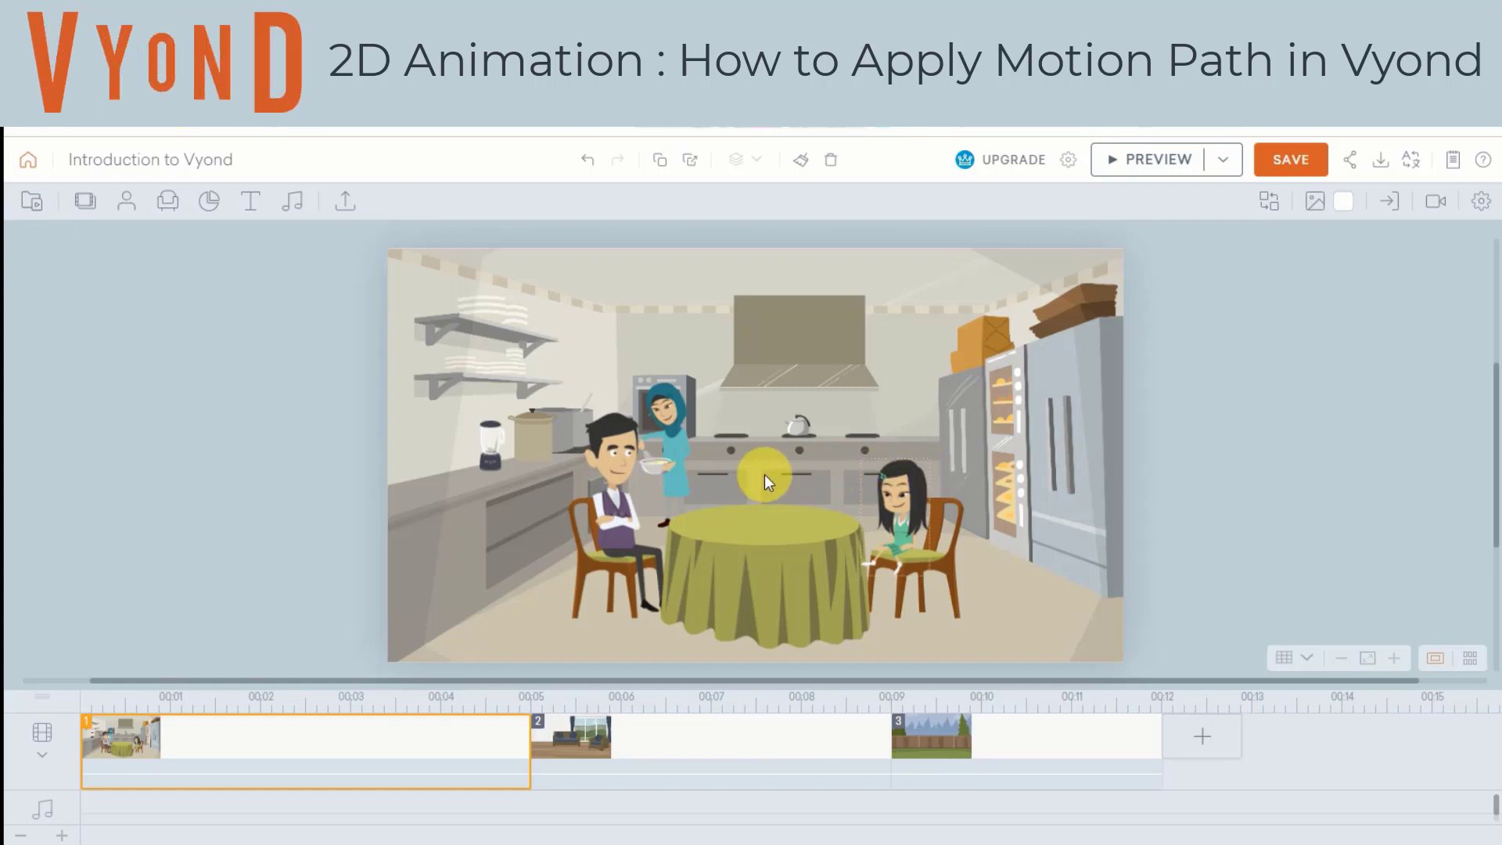
{"action": "left_click", "coordinate": [617, 459]}
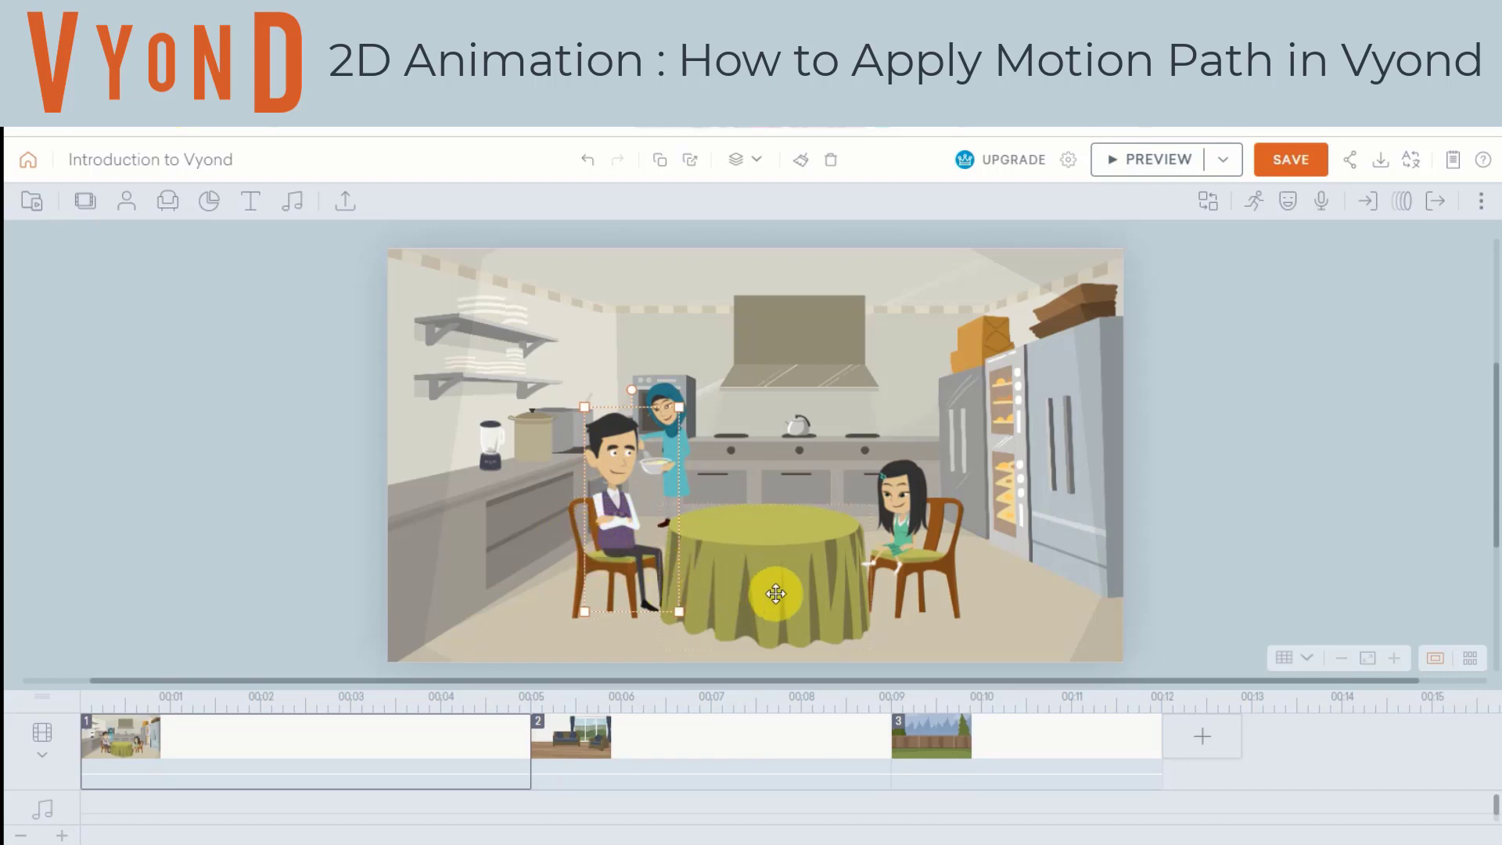
{"action": "left_click", "coordinate": [737, 746]}
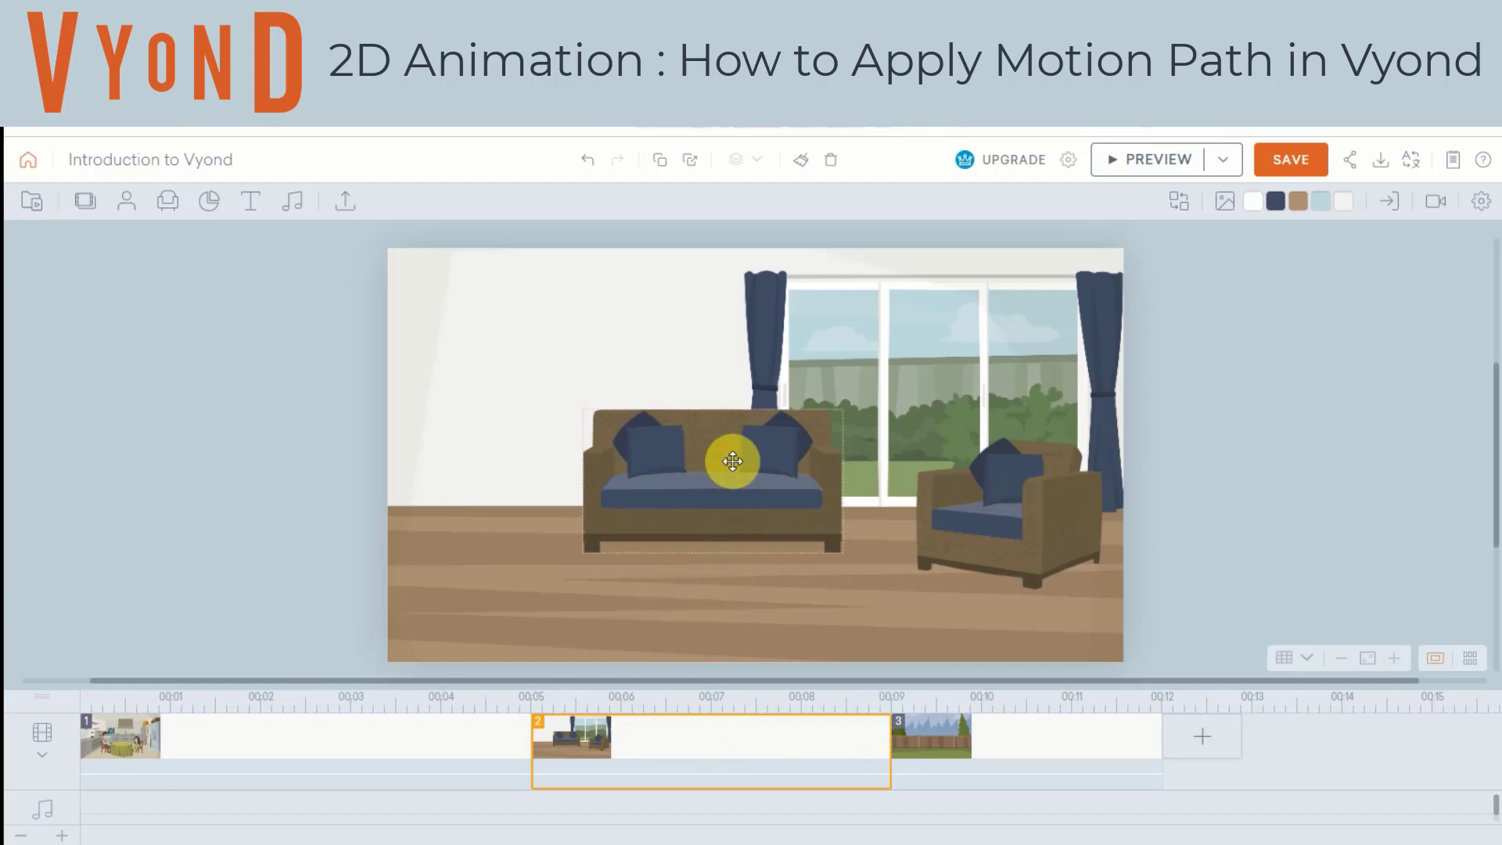
{"action": "left_click", "coordinate": [471, 731], "text": "shift"}
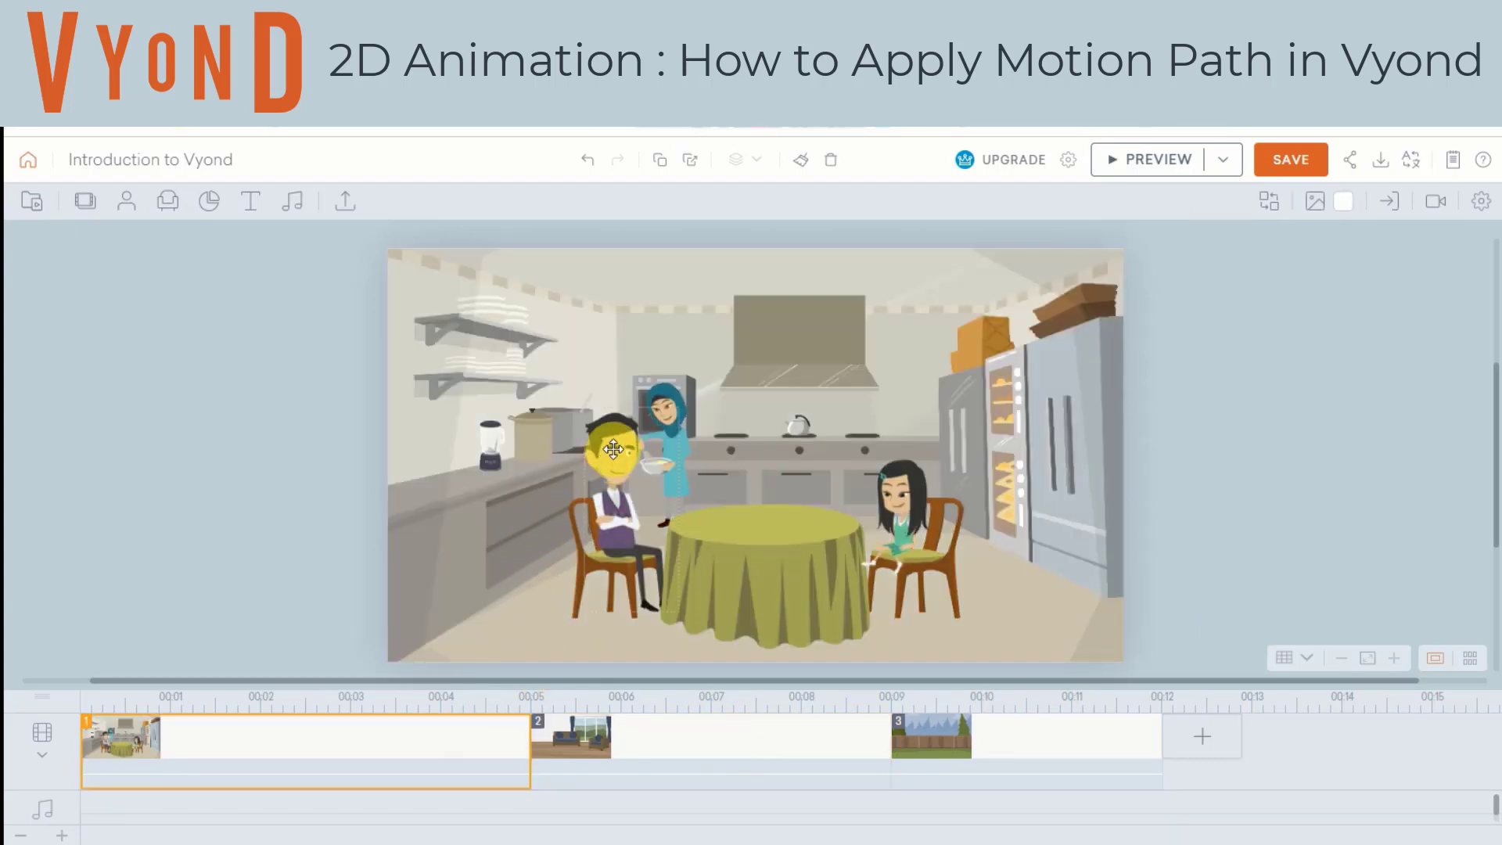
- Search the seated man's actions for "stand up", apply the Standing up action to him in the kitchen scene, and preview it
{"action": "left_click", "coordinate": [613, 449]}
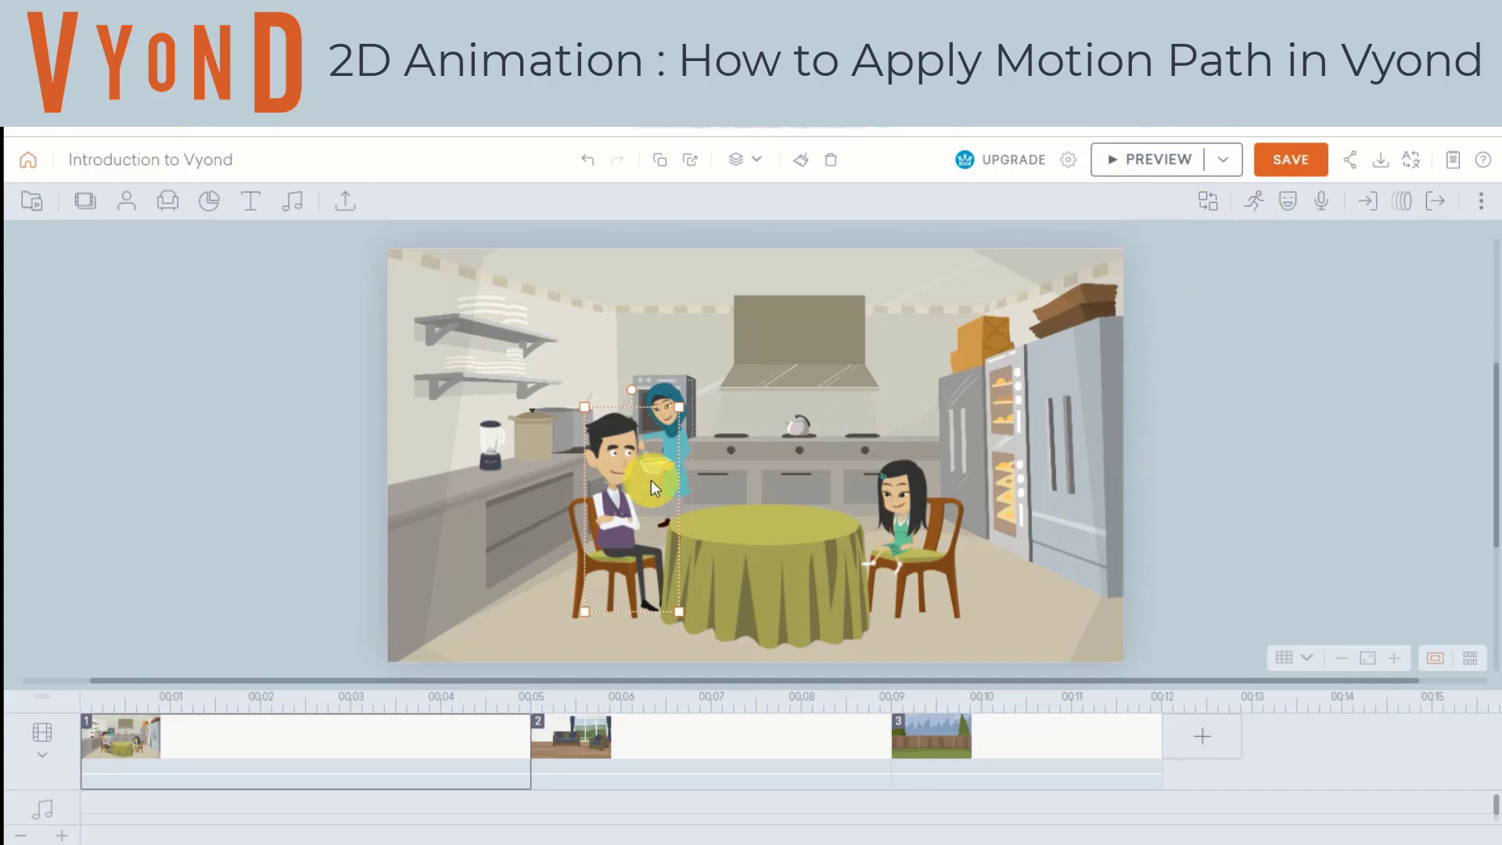
{"action": "left_click", "coordinate": [1256, 204]}
{"action": "double_click", "coordinate": [1277, 247]}
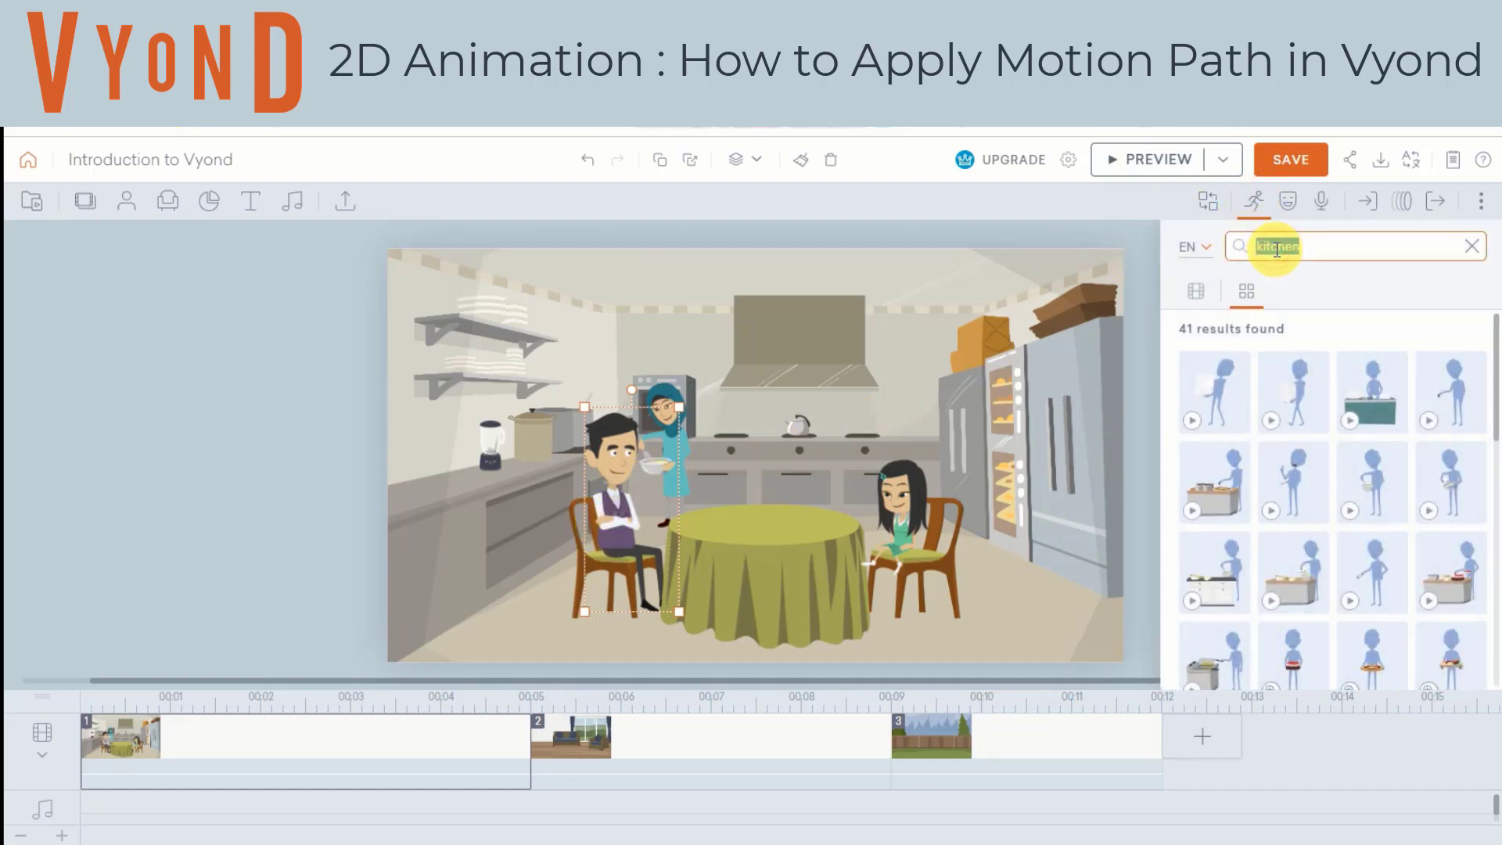
{"action": "type", "text": "stand"}
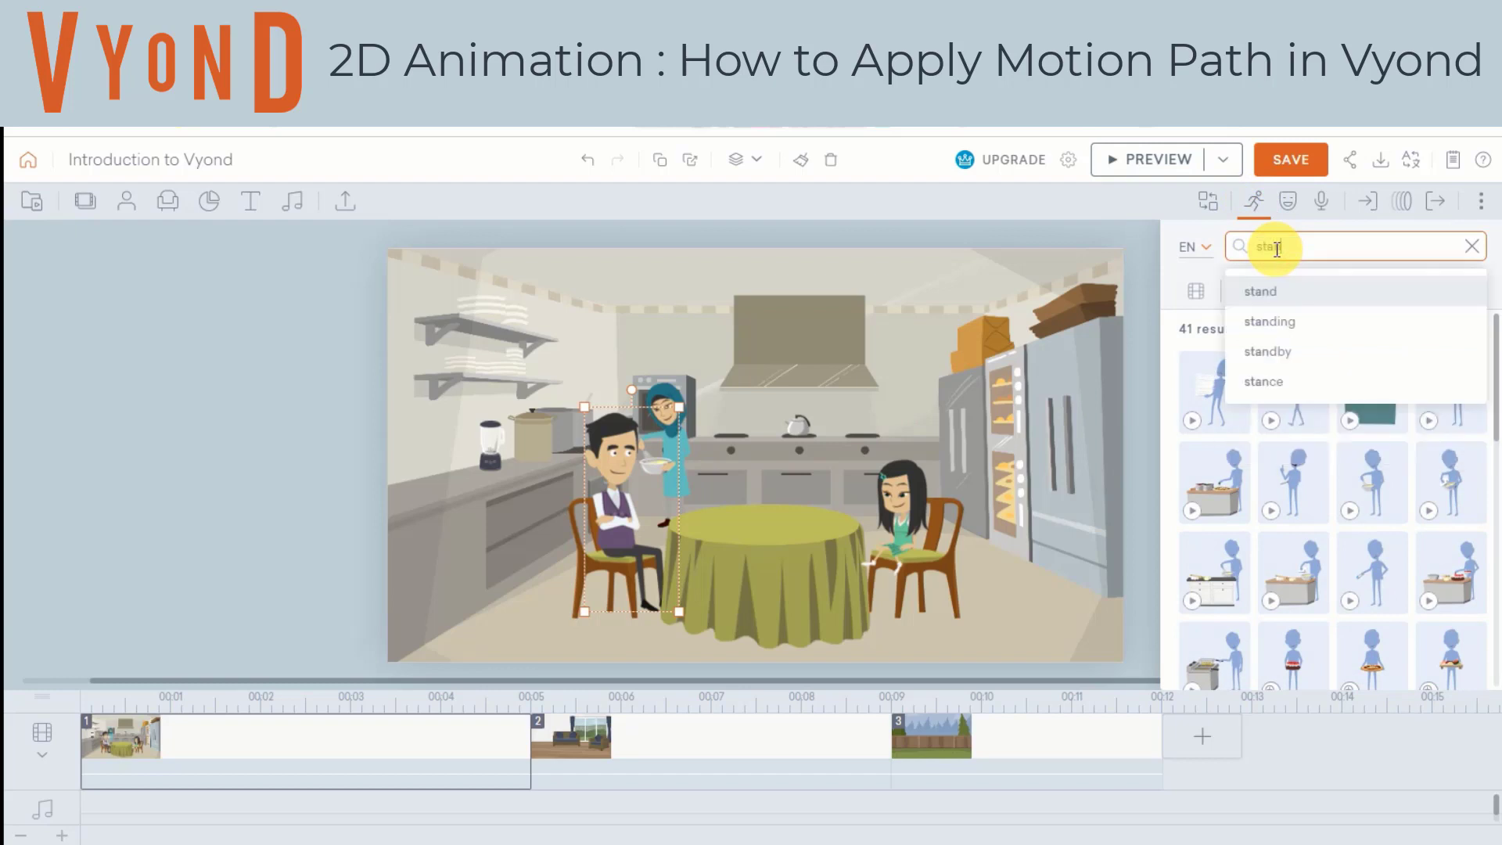
{"action": "type", "text": " up"}
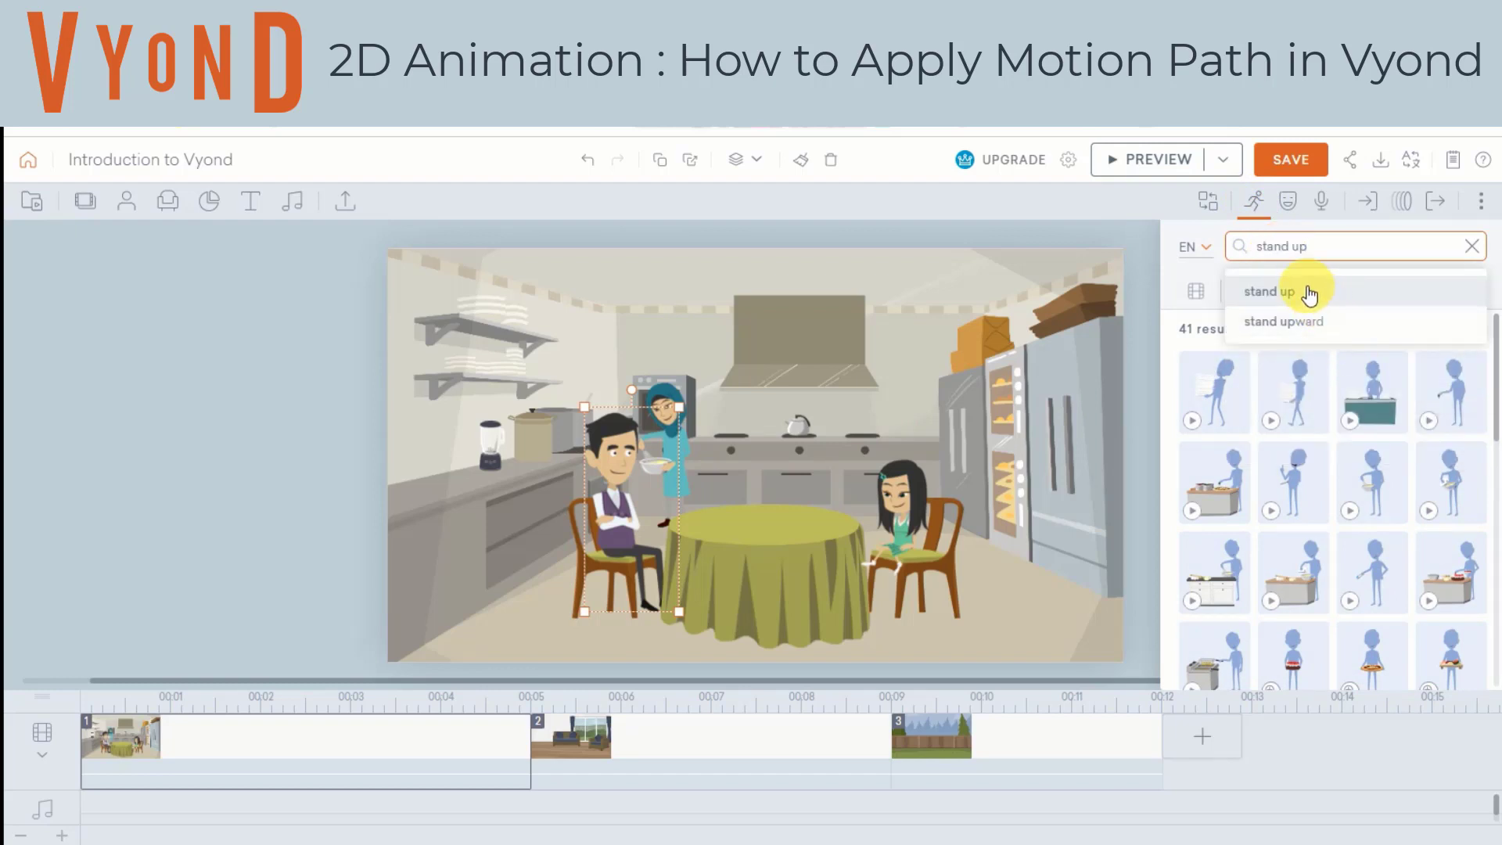
{"action": "left_click", "coordinate": [1307, 298]}
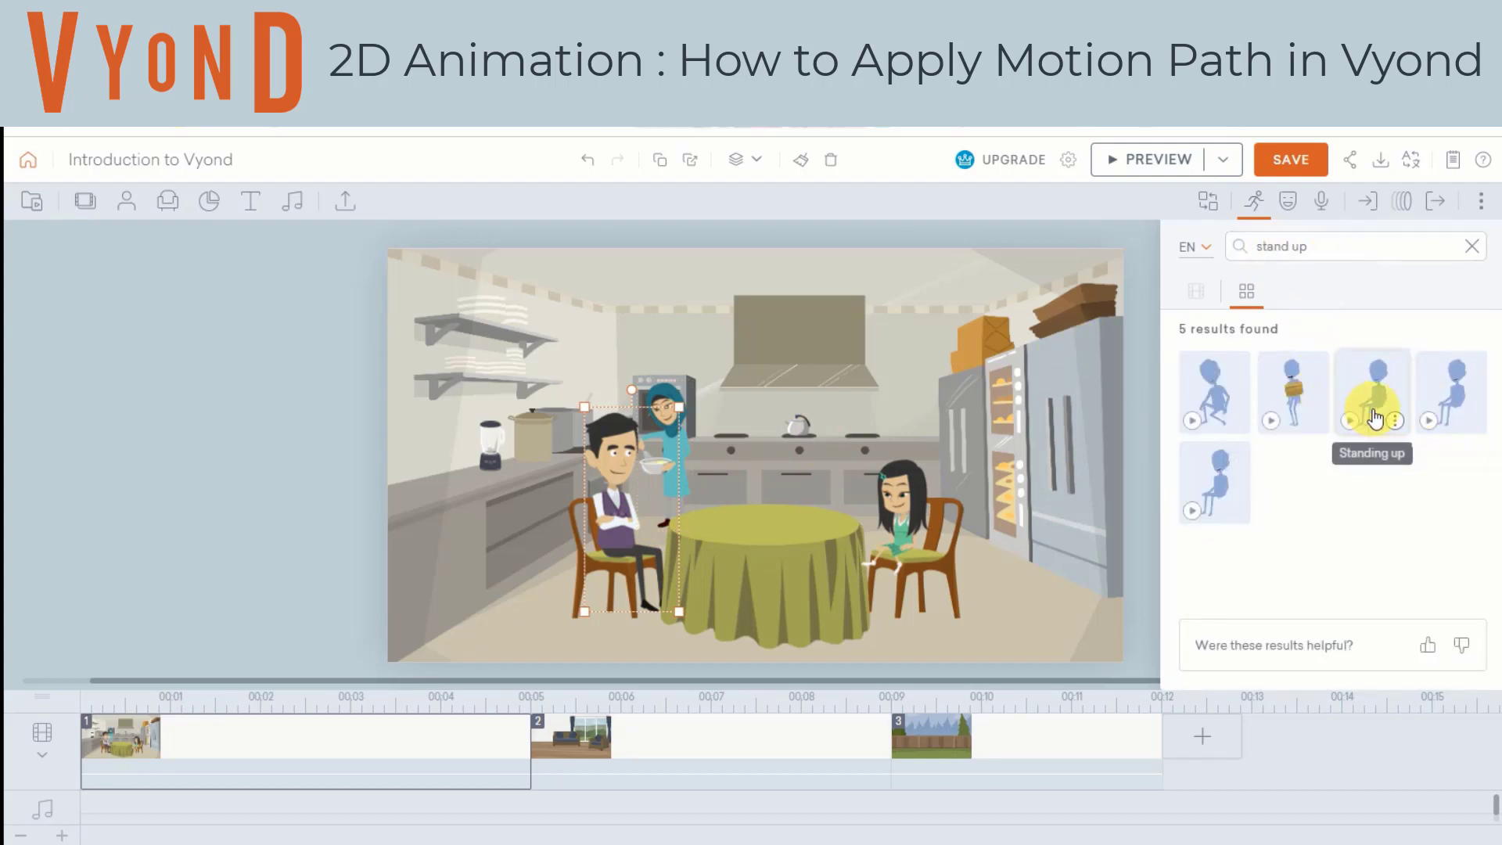
{"action": "left_click", "coordinate": [1374, 399]}
{"action": "left_click", "coordinate": [1117, 160]}
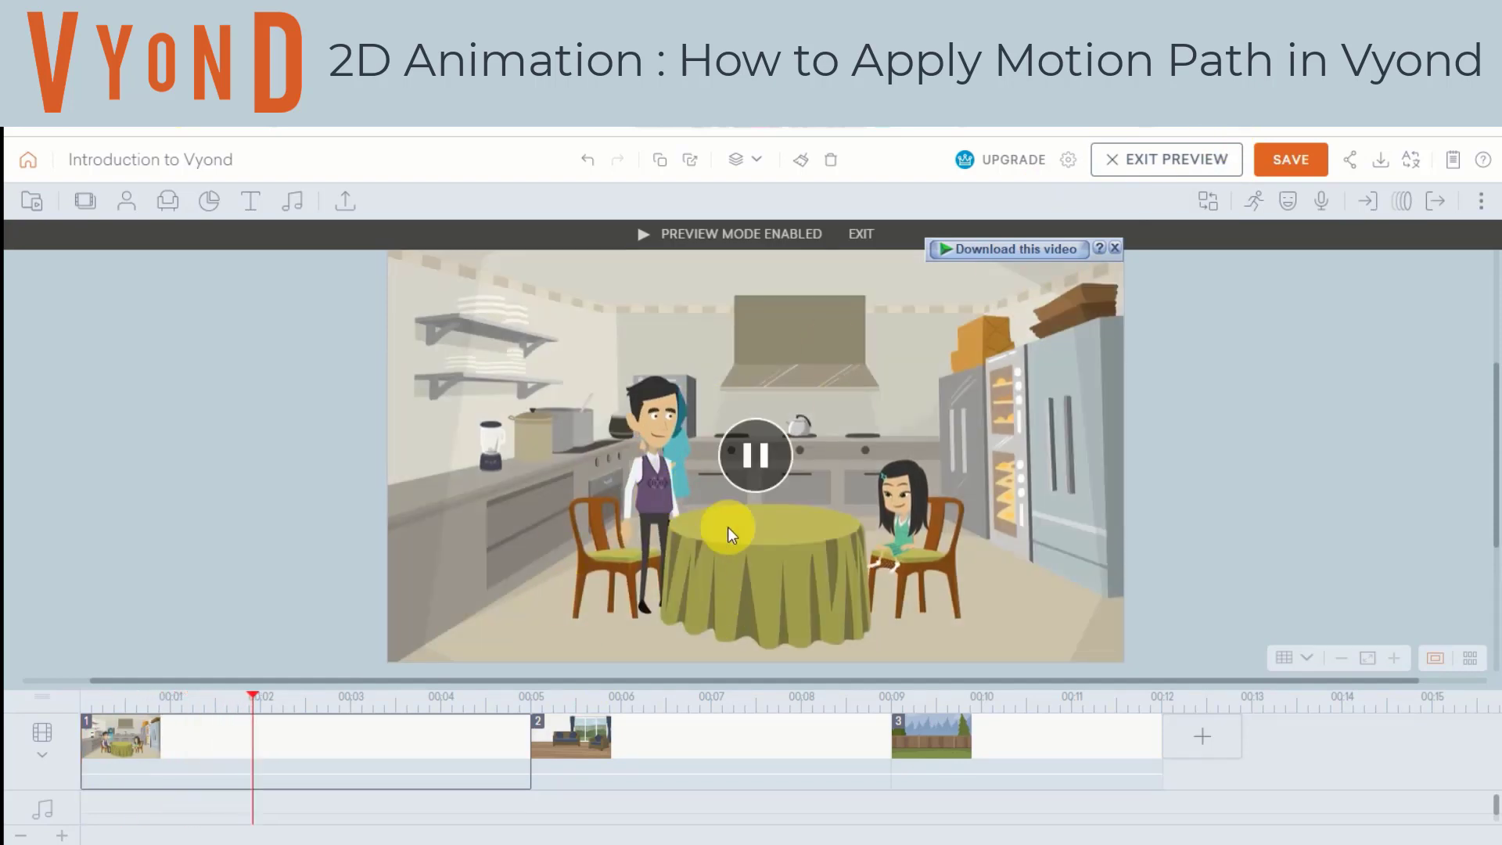
{"action": "left_click", "coordinate": [1154, 164]}
- Add a Continue Scene after the first kitchen scene and select the seated man in the new scene
{"action": "right_click", "coordinate": [465, 729]}
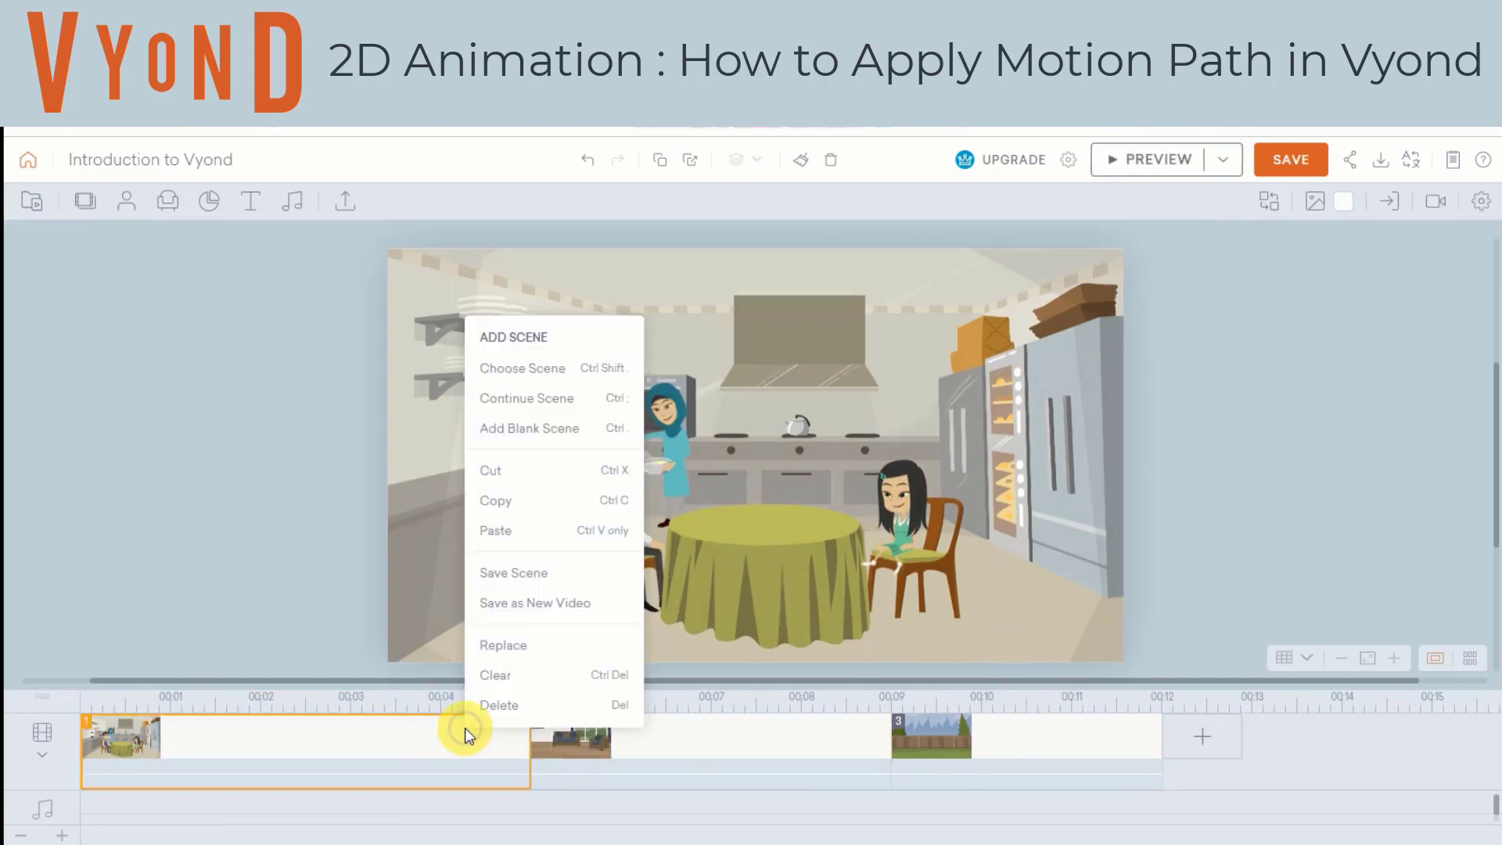
{"action": "left_click", "coordinate": [535, 400]}
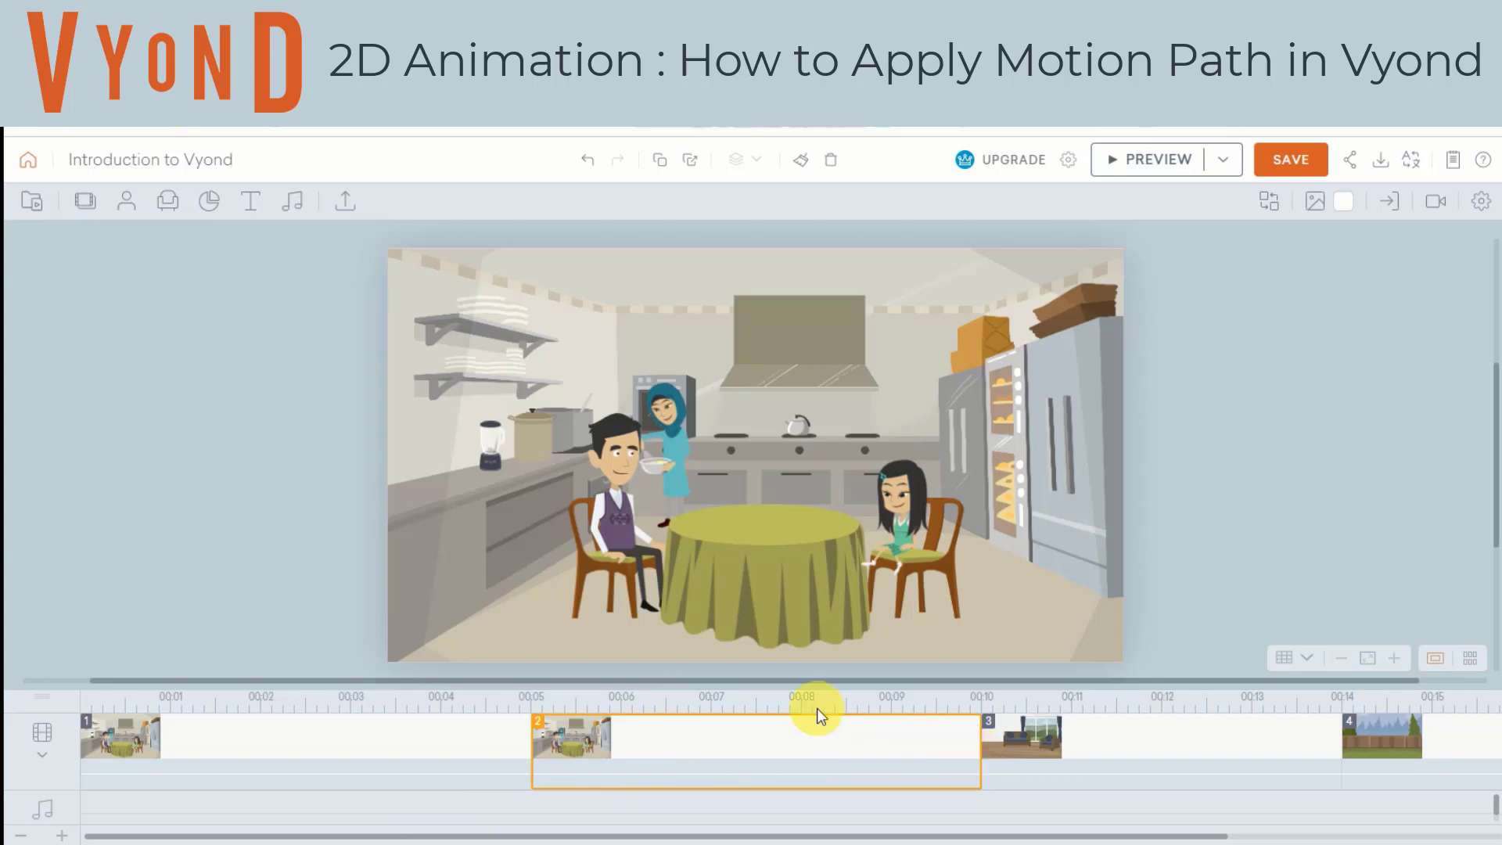
{"action": "left_click", "coordinate": [617, 467]}
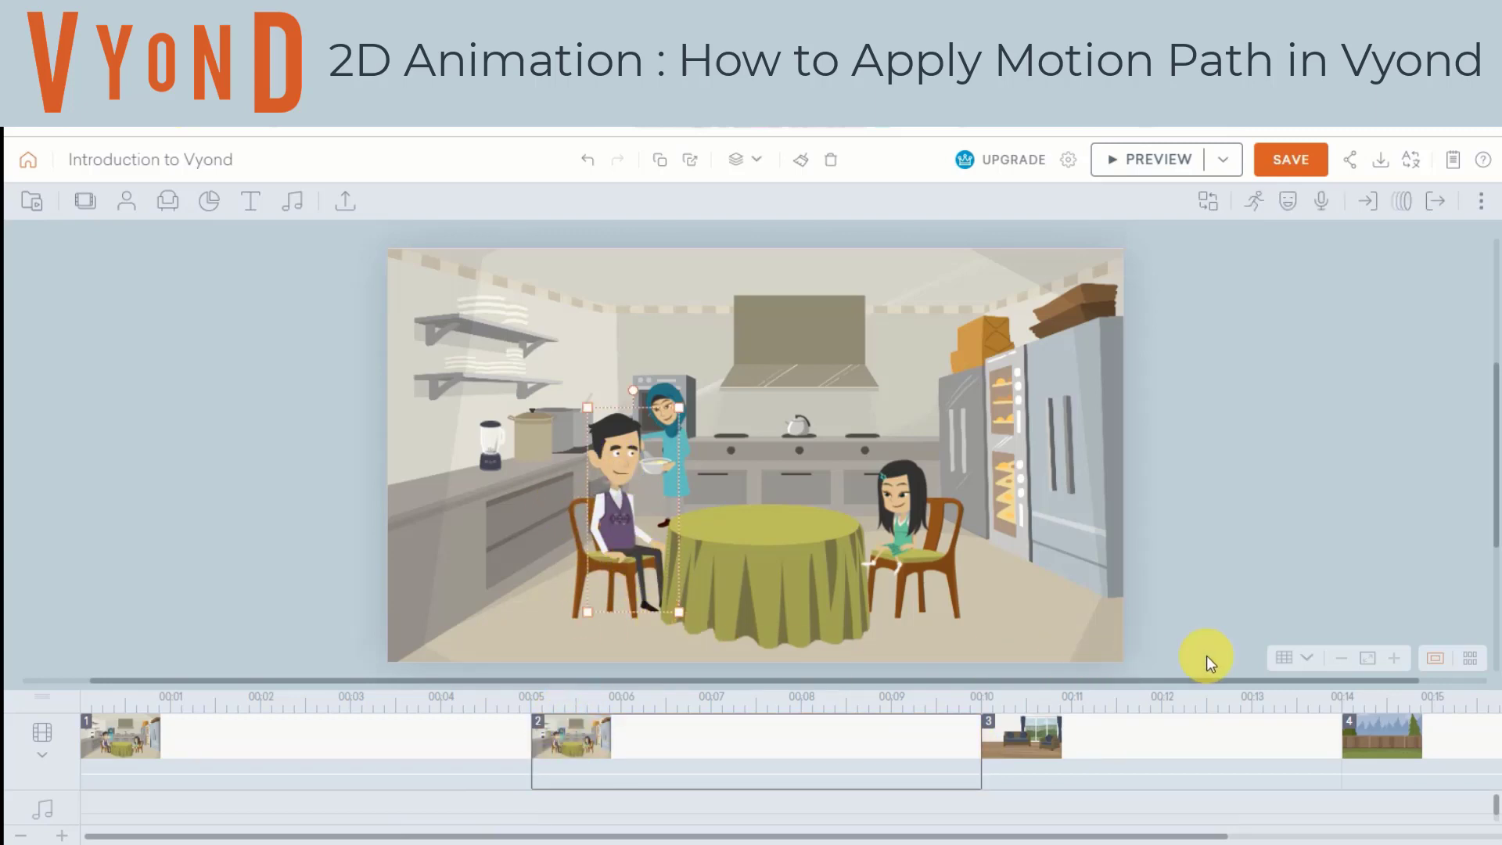
- Expand the scene timeline to inspect the effect tracks of both kitchen scenes, including the man's, and collapse it again
{"action": "left_click", "coordinate": [483, 751]}
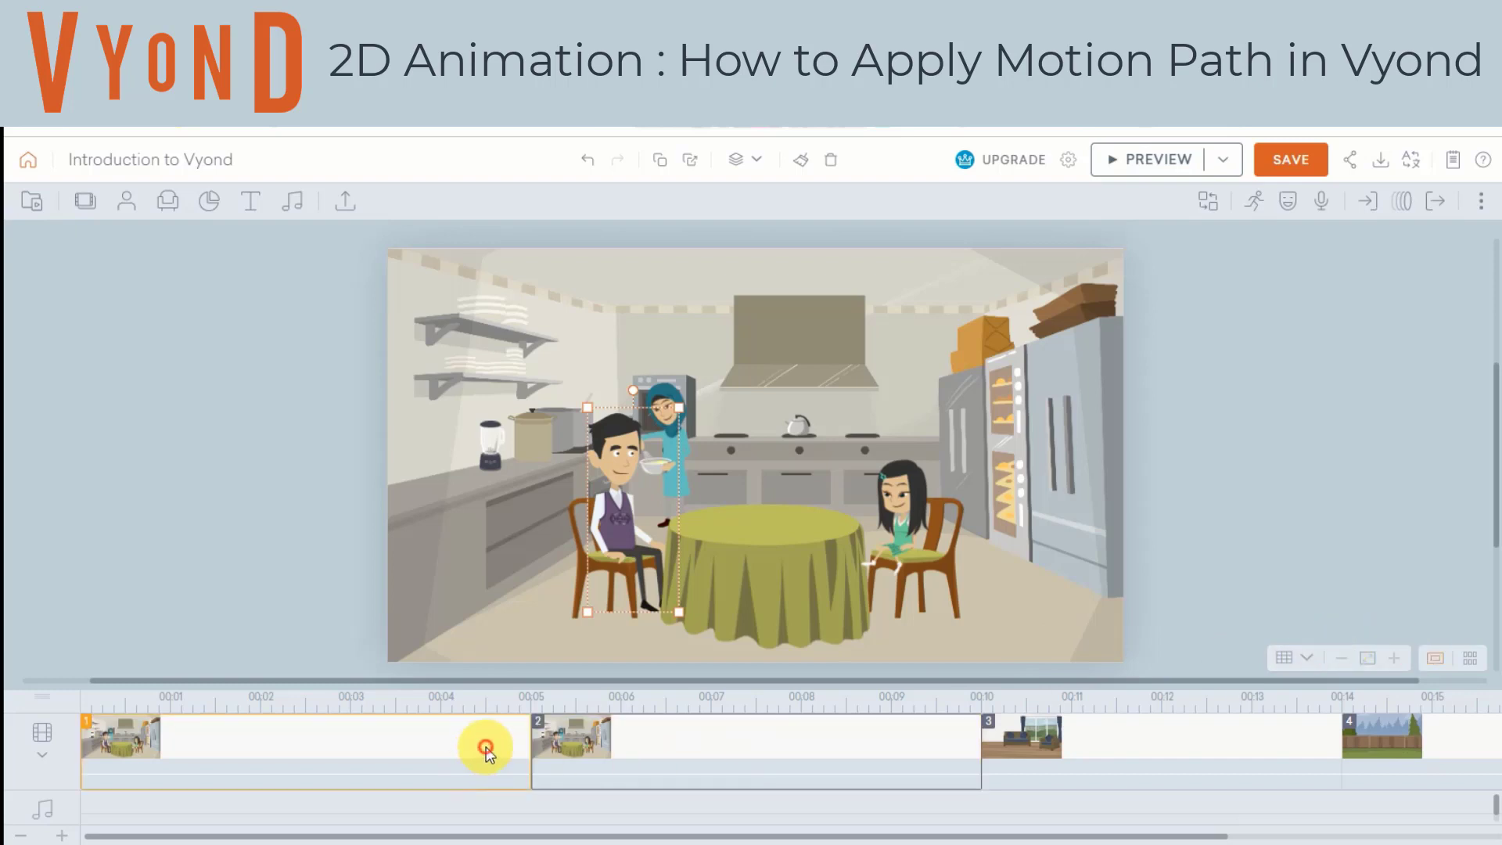
{"action": "left_click", "coordinate": [486, 746]}
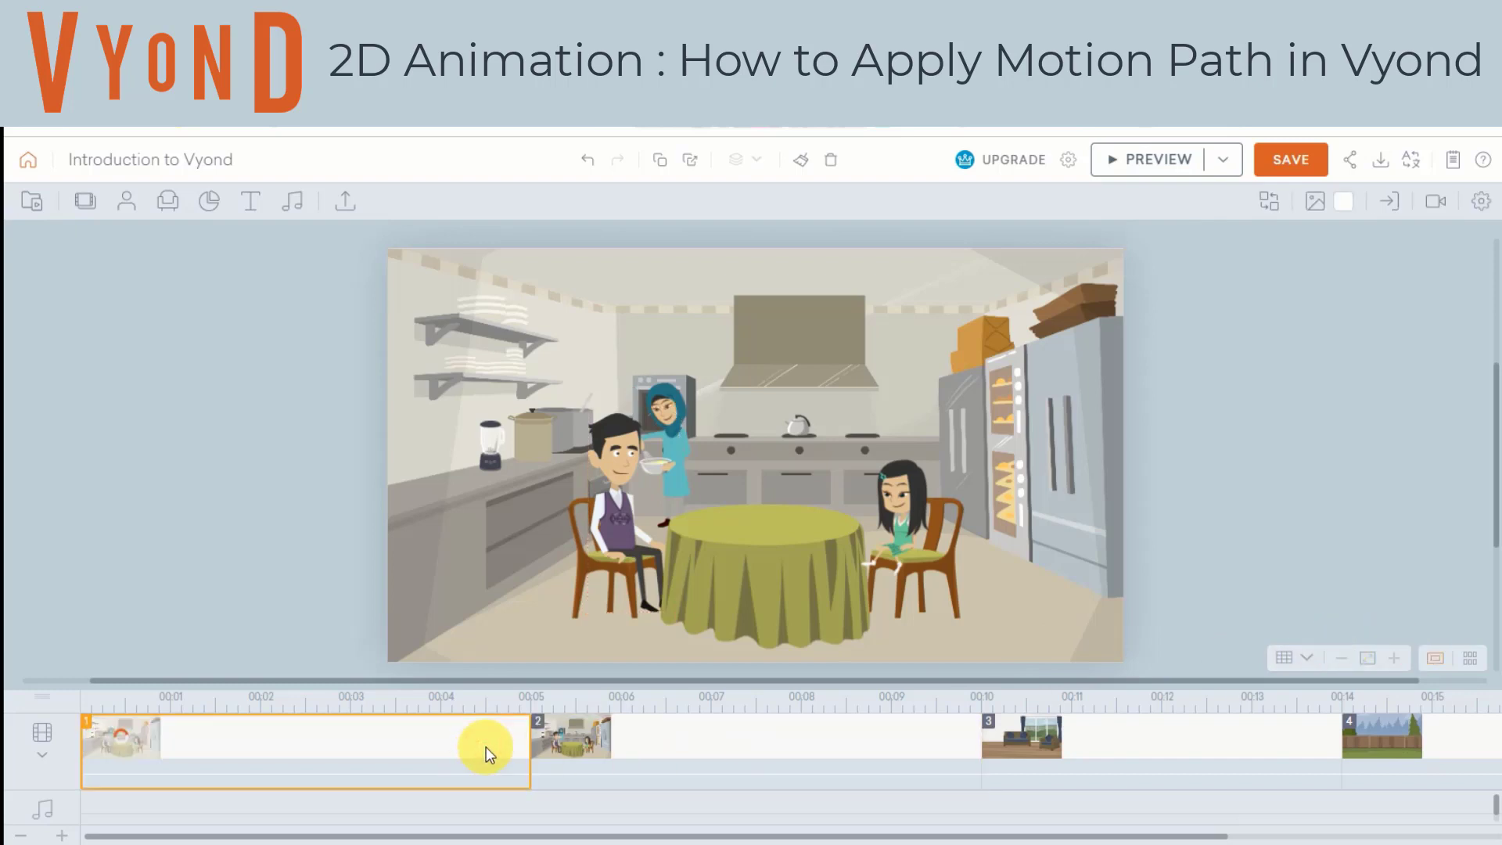
{"action": "left_click", "coordinate": [45, 763]}
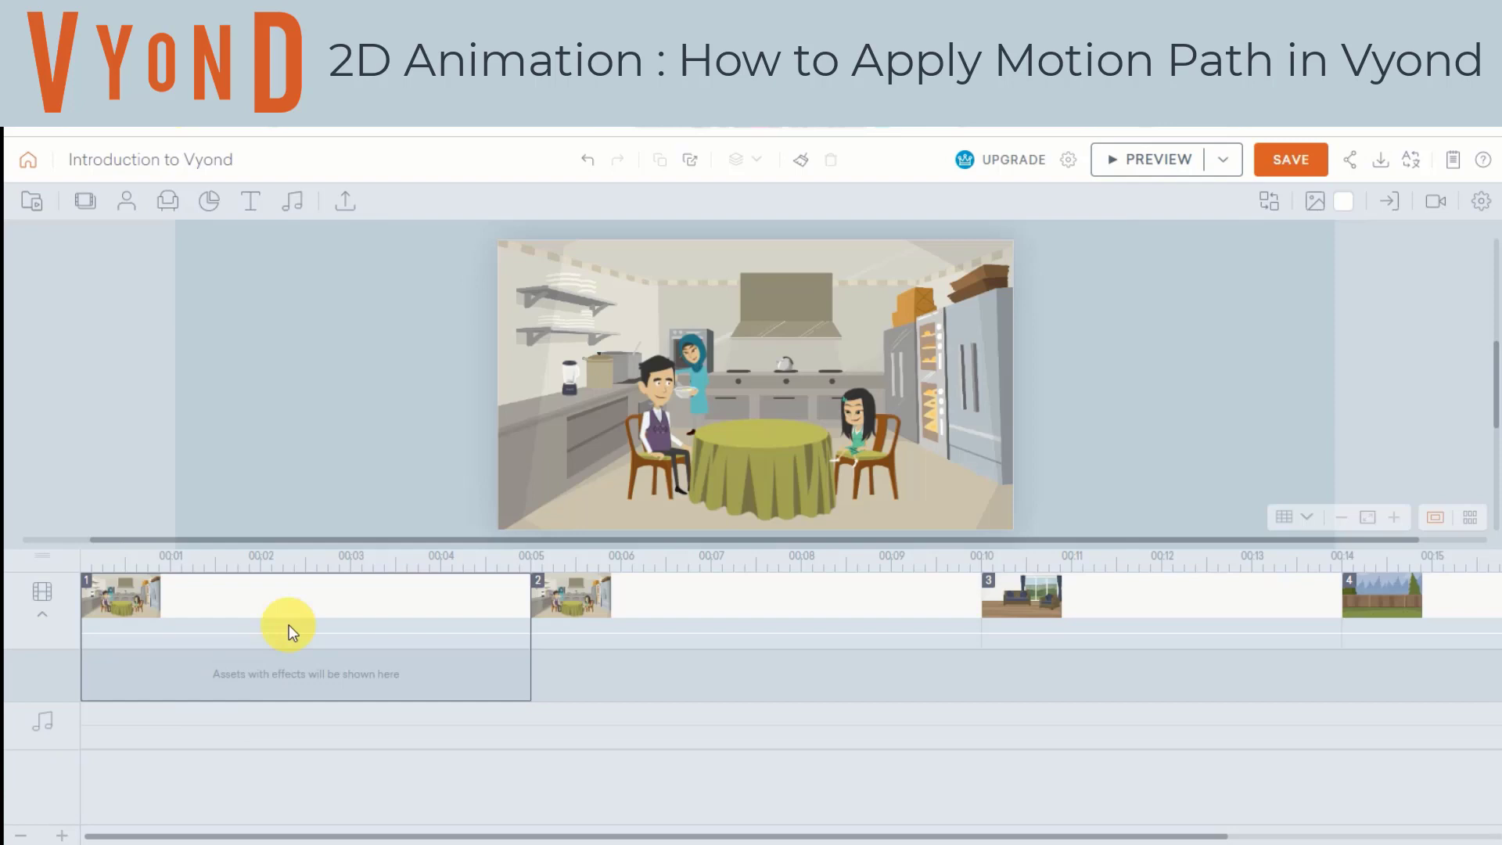
{"action": "left_click", "coordinate": [302, 607]}
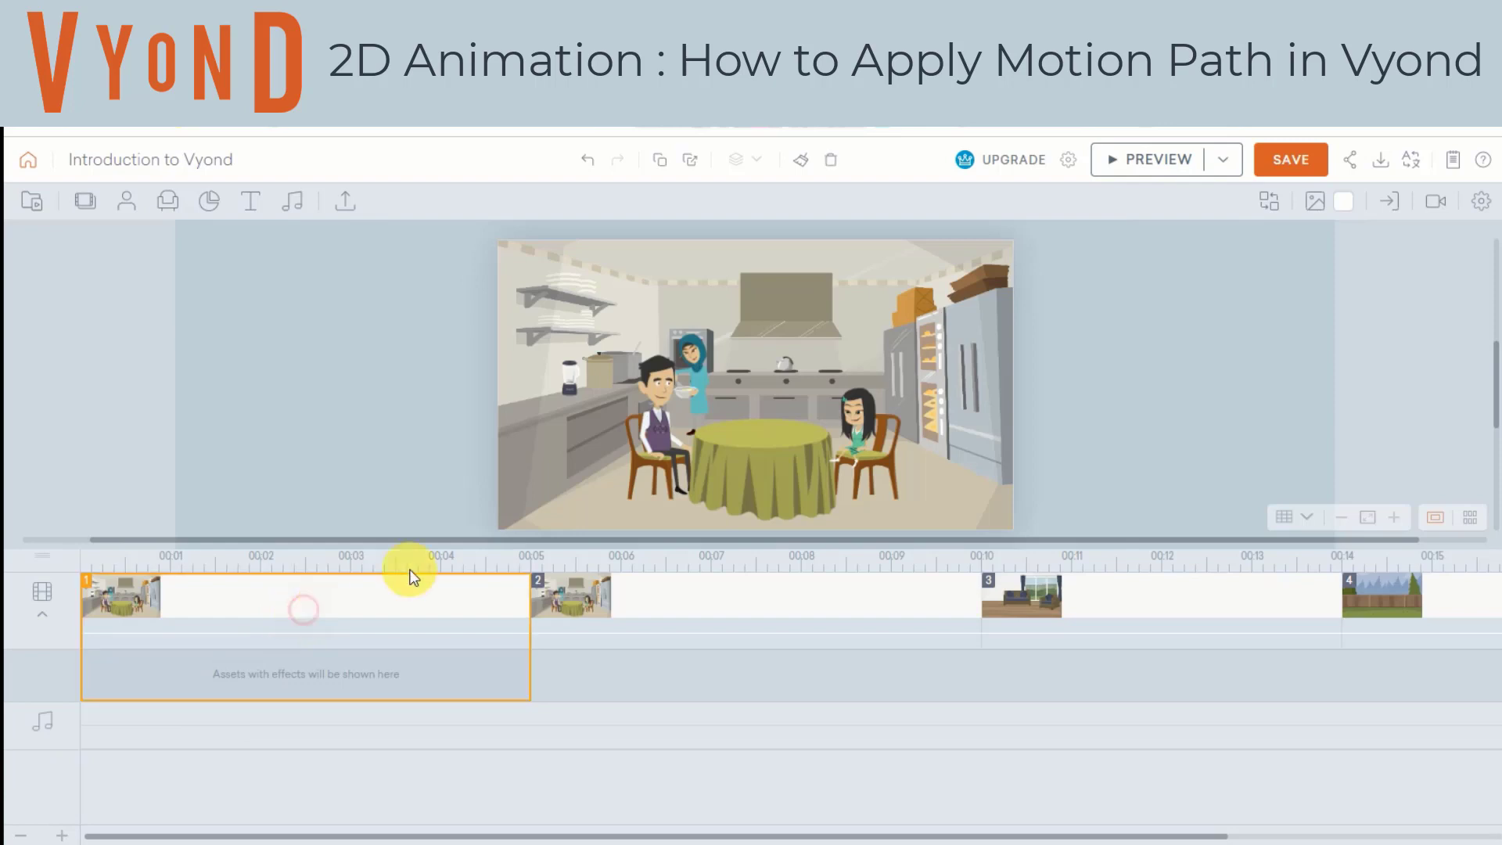
{"action": "left_click", "coordinate": [650, 380]}
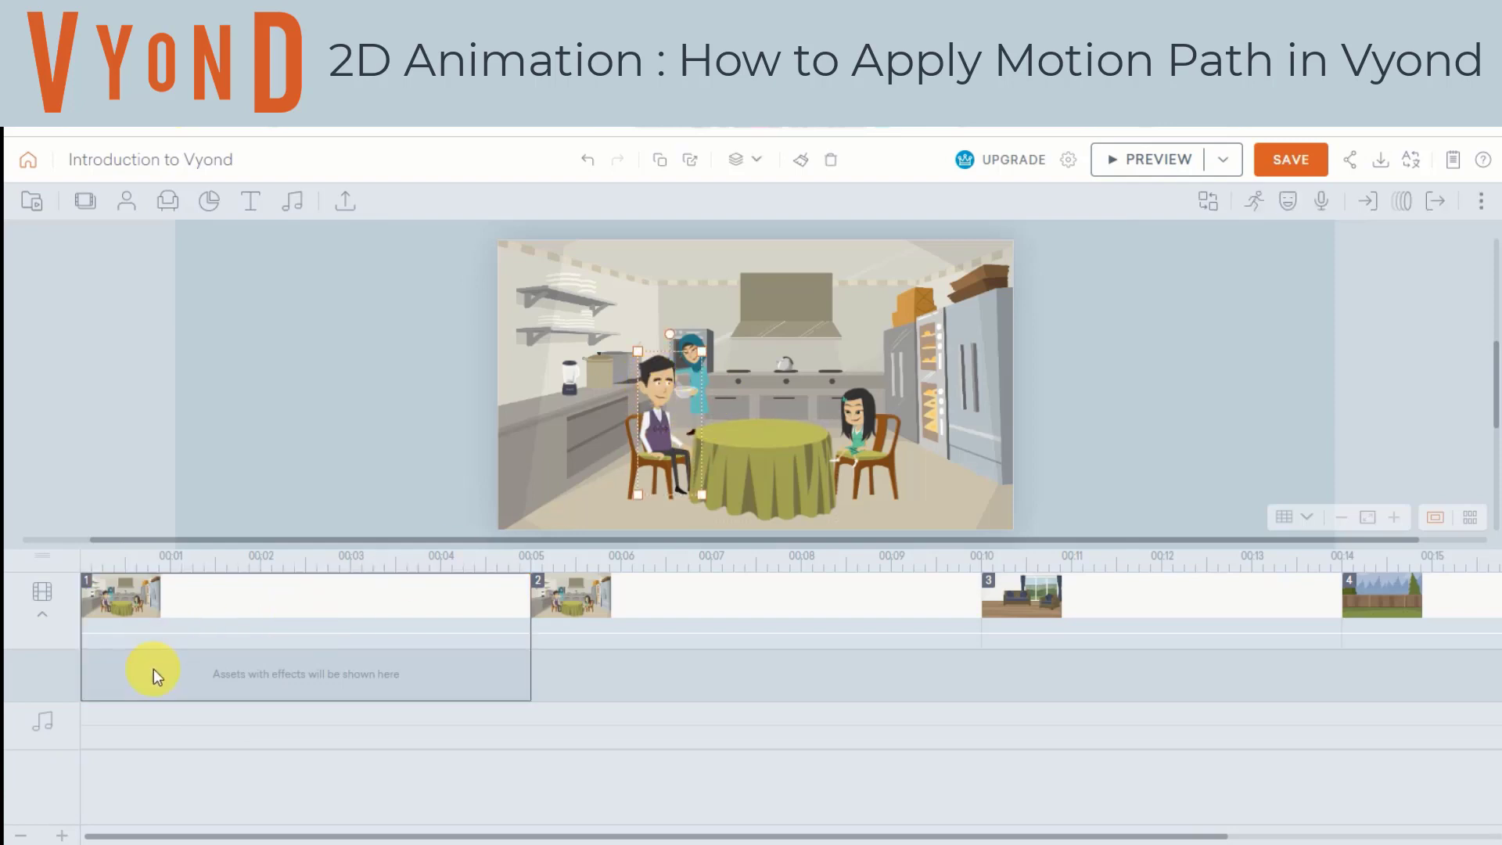
{"action": "left_click", "coordinate": [656, 598]}
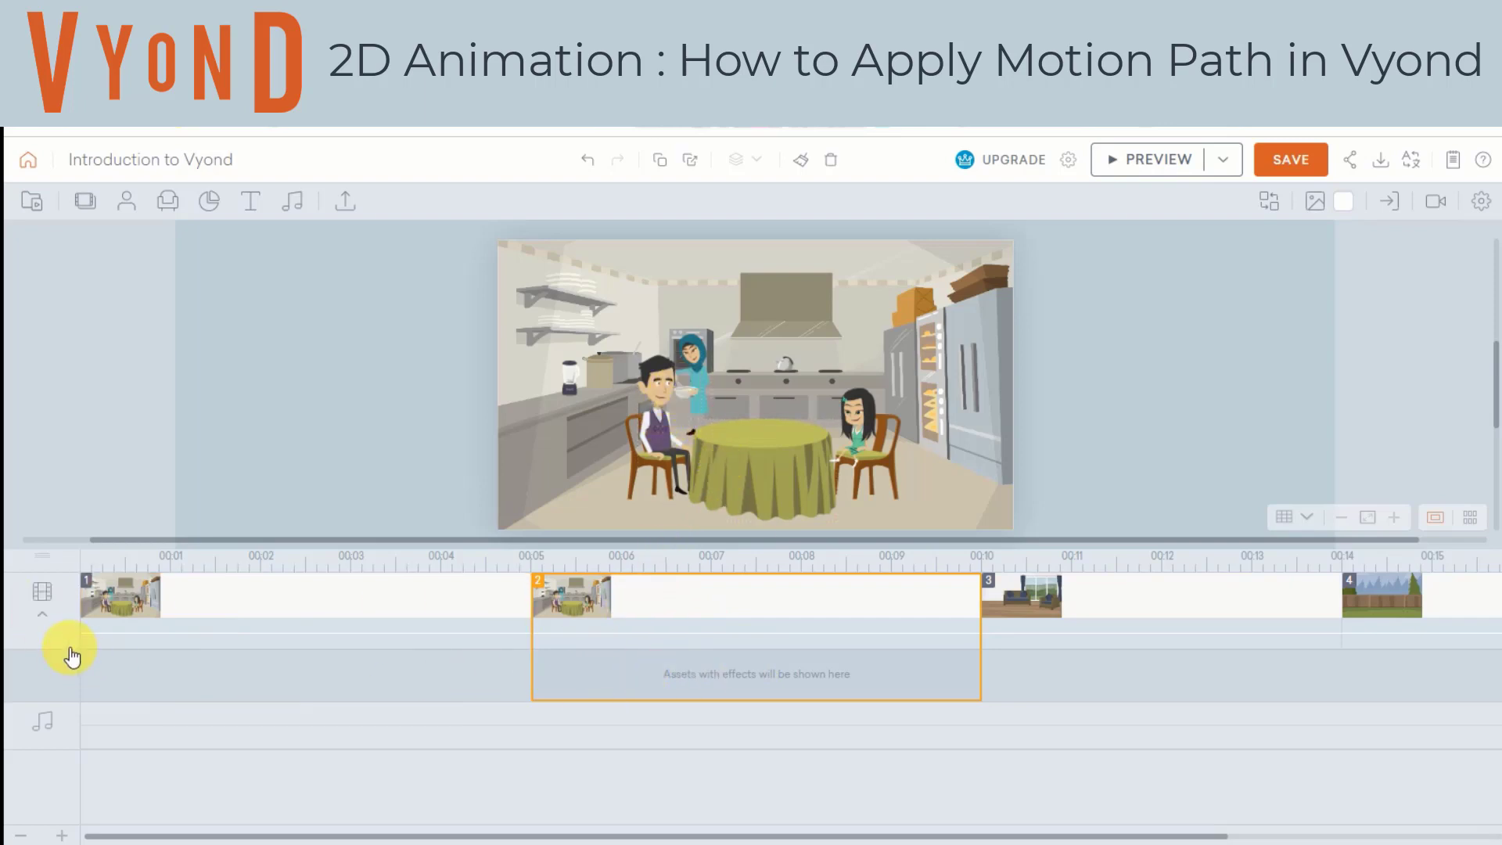
{"action": "left_click", "coordinate": [42, 615]}
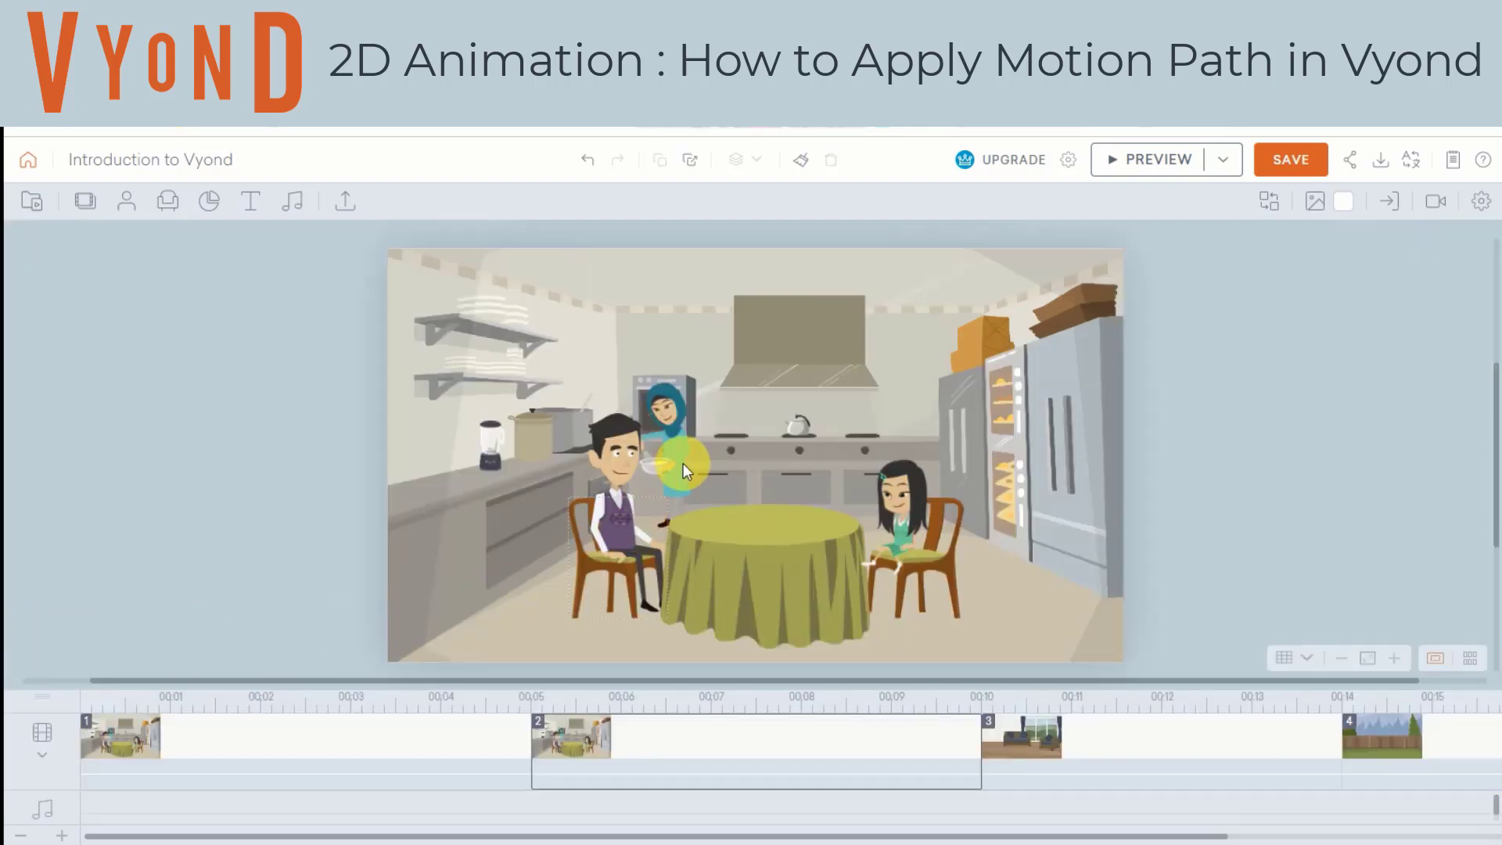
- Search for "walking" among the actions of the man in the second kitchen scene
{"action": "left_click", "coordinate": [636, 733]}
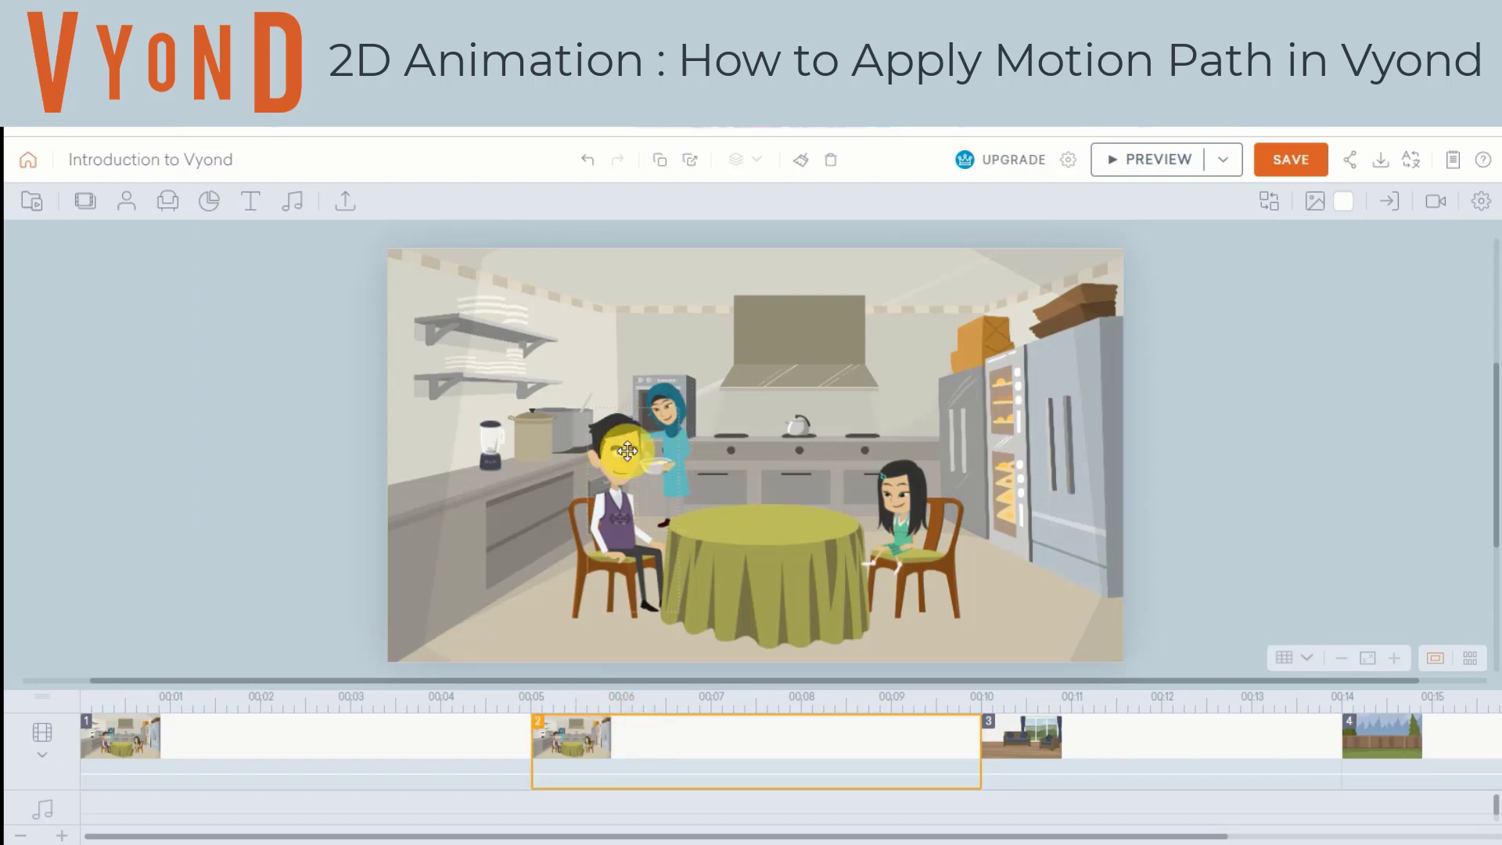
{"action": "left_click", "coordinate": [627, 452]}
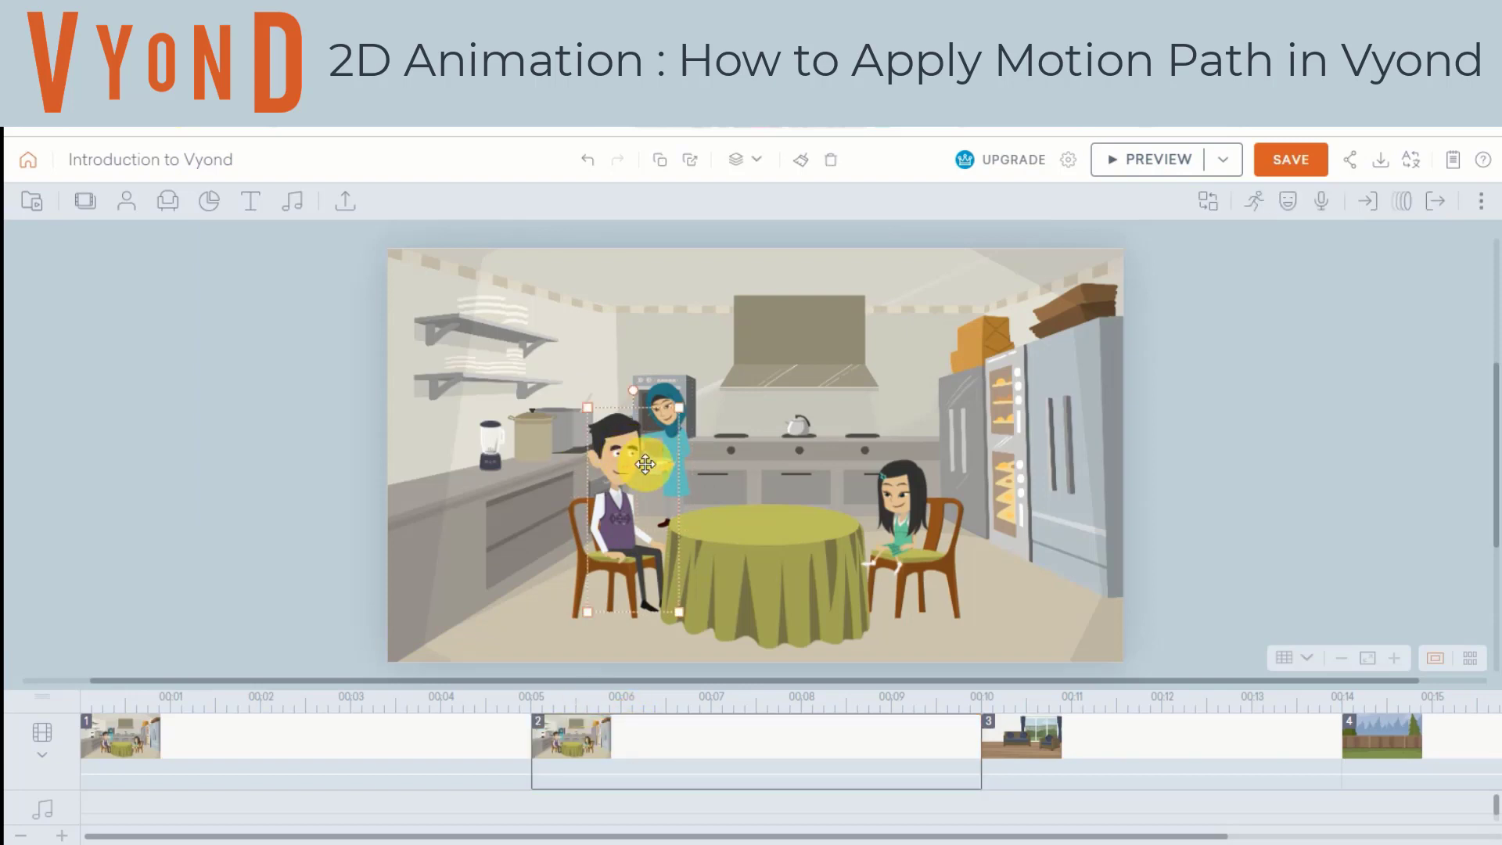
{"action": "left_click", "coordinate": [1254, 200]}
{"action": "left_click", "coordinate": [1275, 246]}
{"action": "type", "text": "wal"}
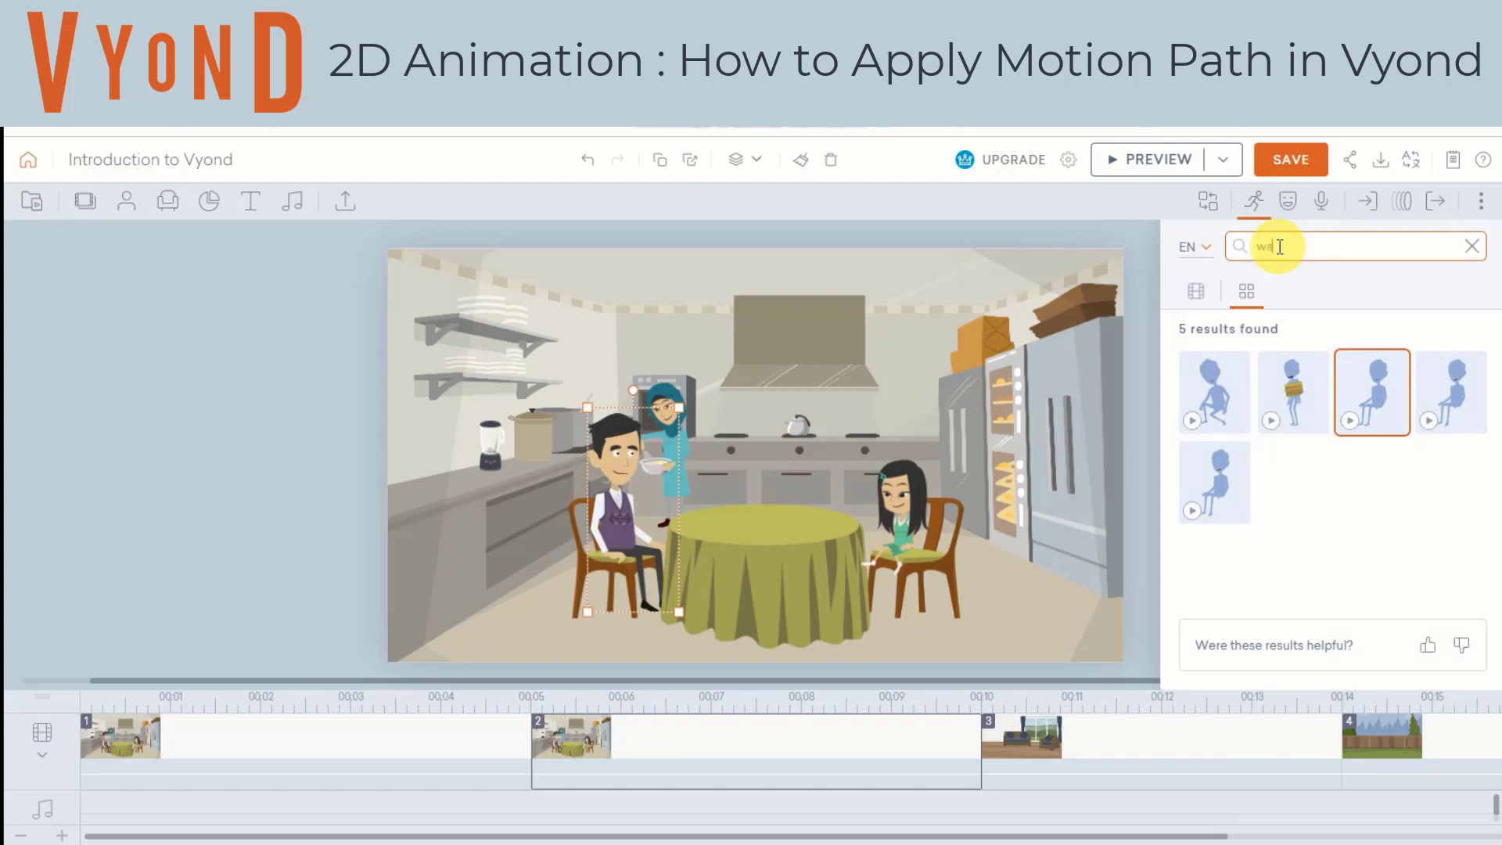
{"action": "type", "text": "king"}
{"action": "key", "text": "Return"}
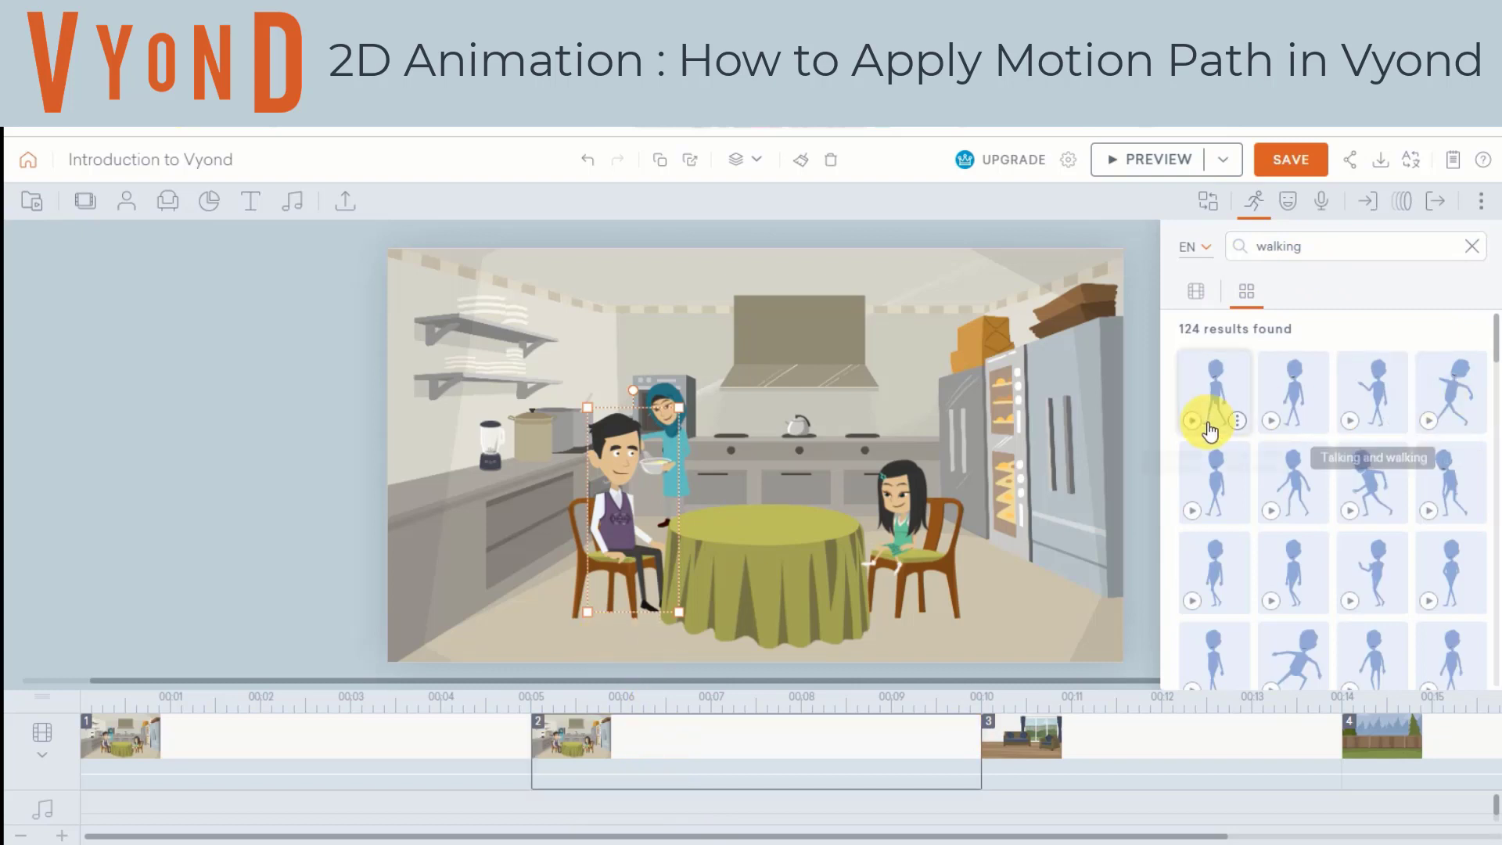
- Browse the walking actions available for the man in the second kitchen scene
{"action": "scroll", "coordinate": [1269, 431], "scroll_direction": "down", "scroll_amount": 8}
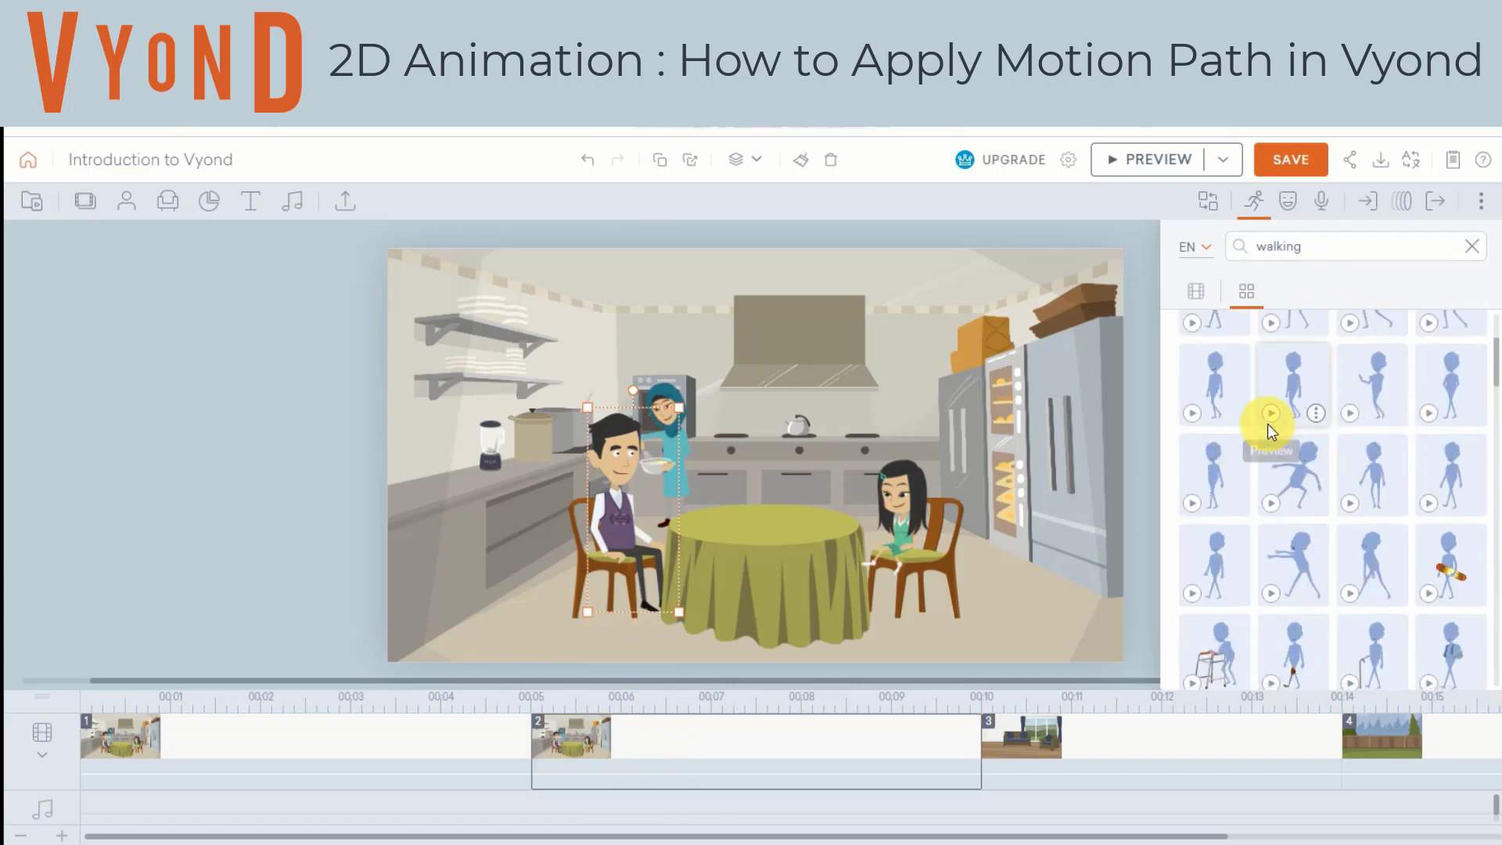
{"action": "scroll", "coordinate": [1269, 432], "scroll_direction": "down", "scroll_amount": 10}
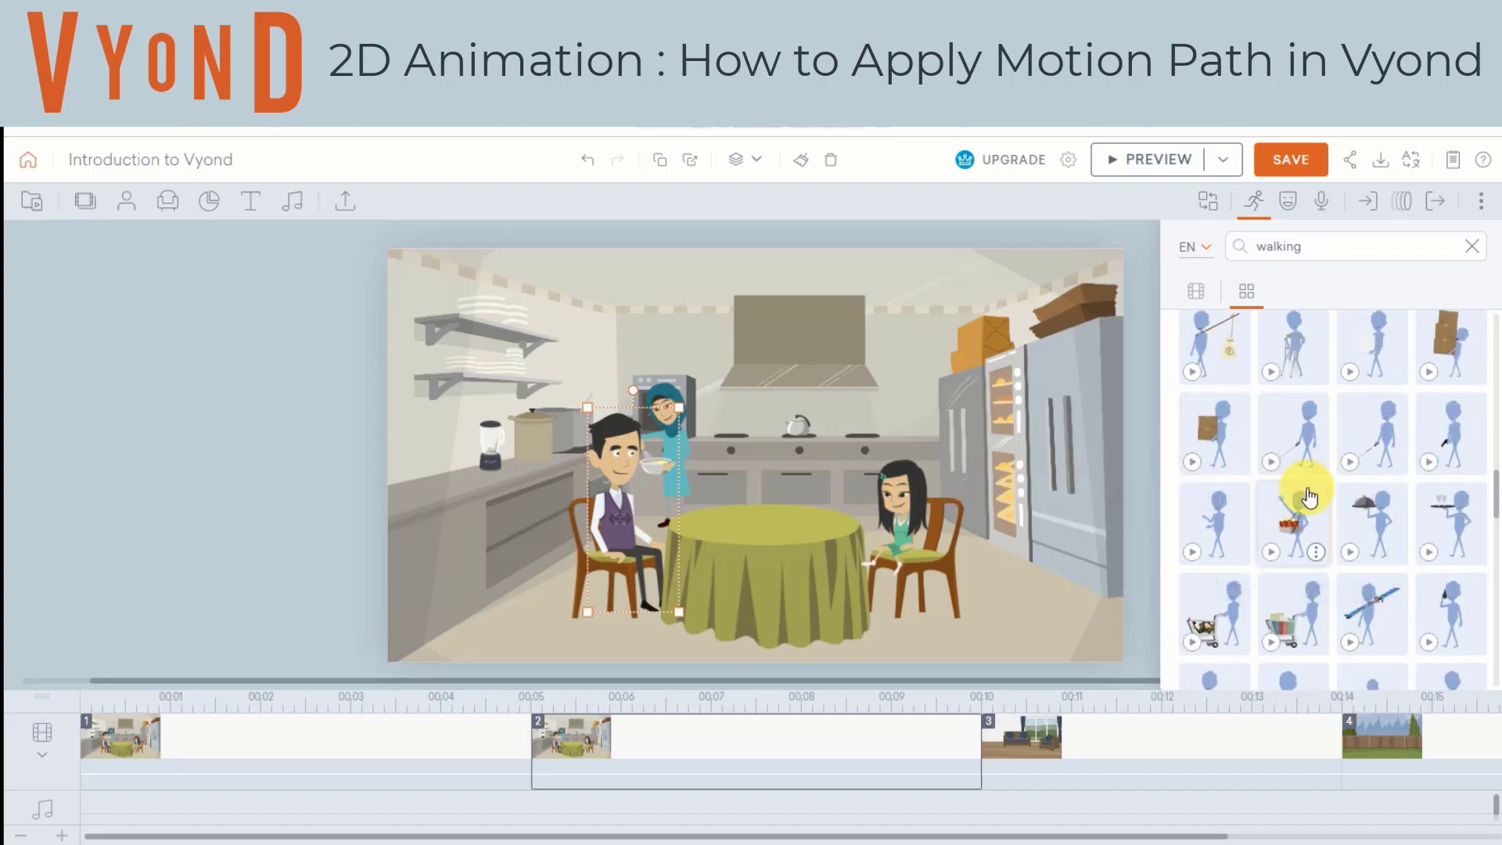
{"action": "scroll", "coordinate": [1283, 479], "scroll_direction": "down", "scroll_amount": 5}
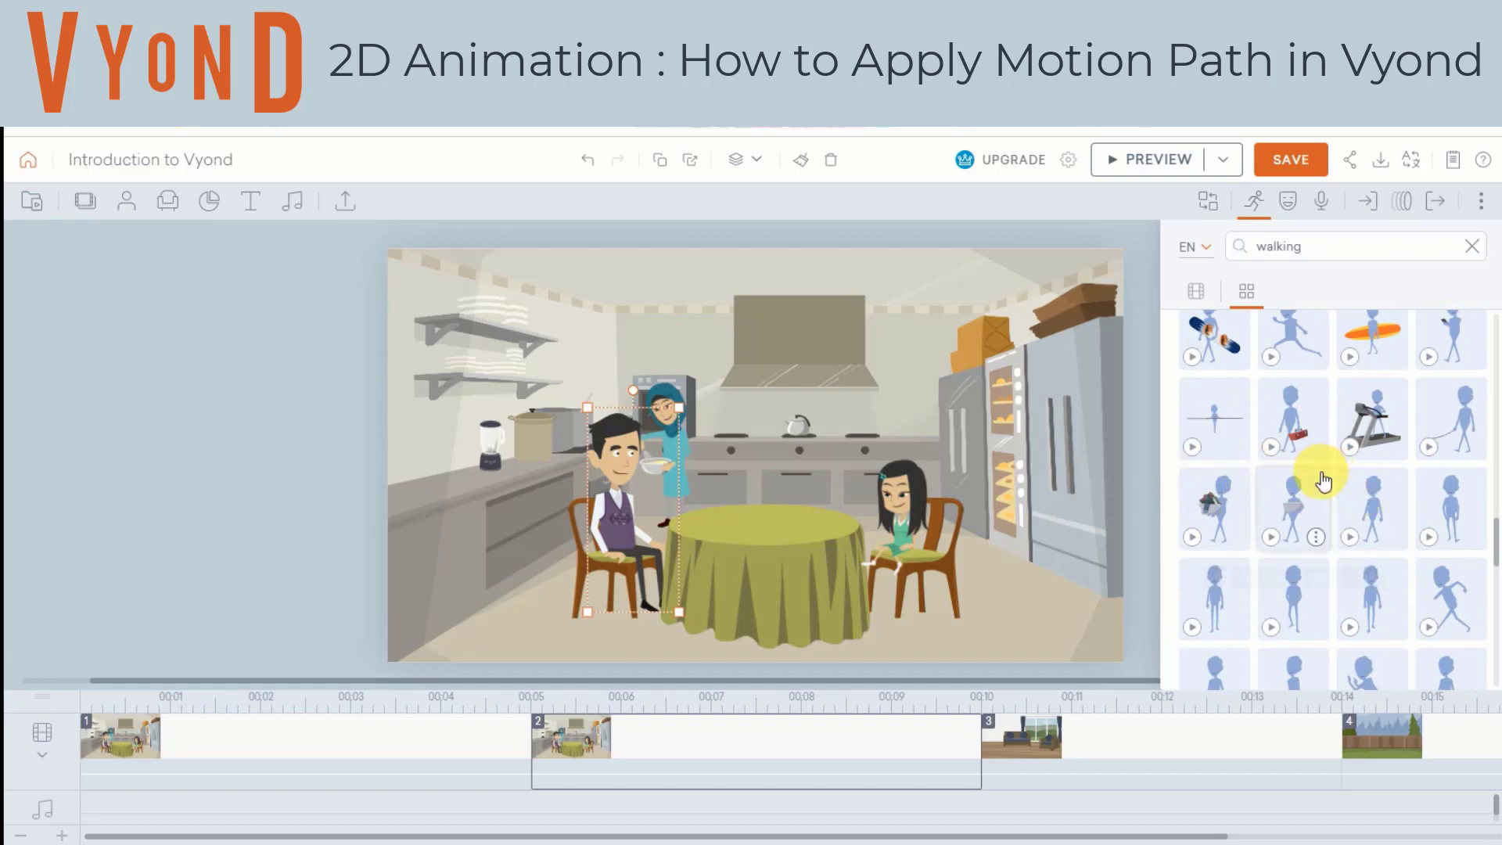
{"action": "scroll", "coordinate": [1315, 469], "scroll_direction": "down", "scroll_amount": 5}
{"action": "scroll", "coordinate": [1305, 455], "scroll_direction": "down", "scroll_amount": 5}
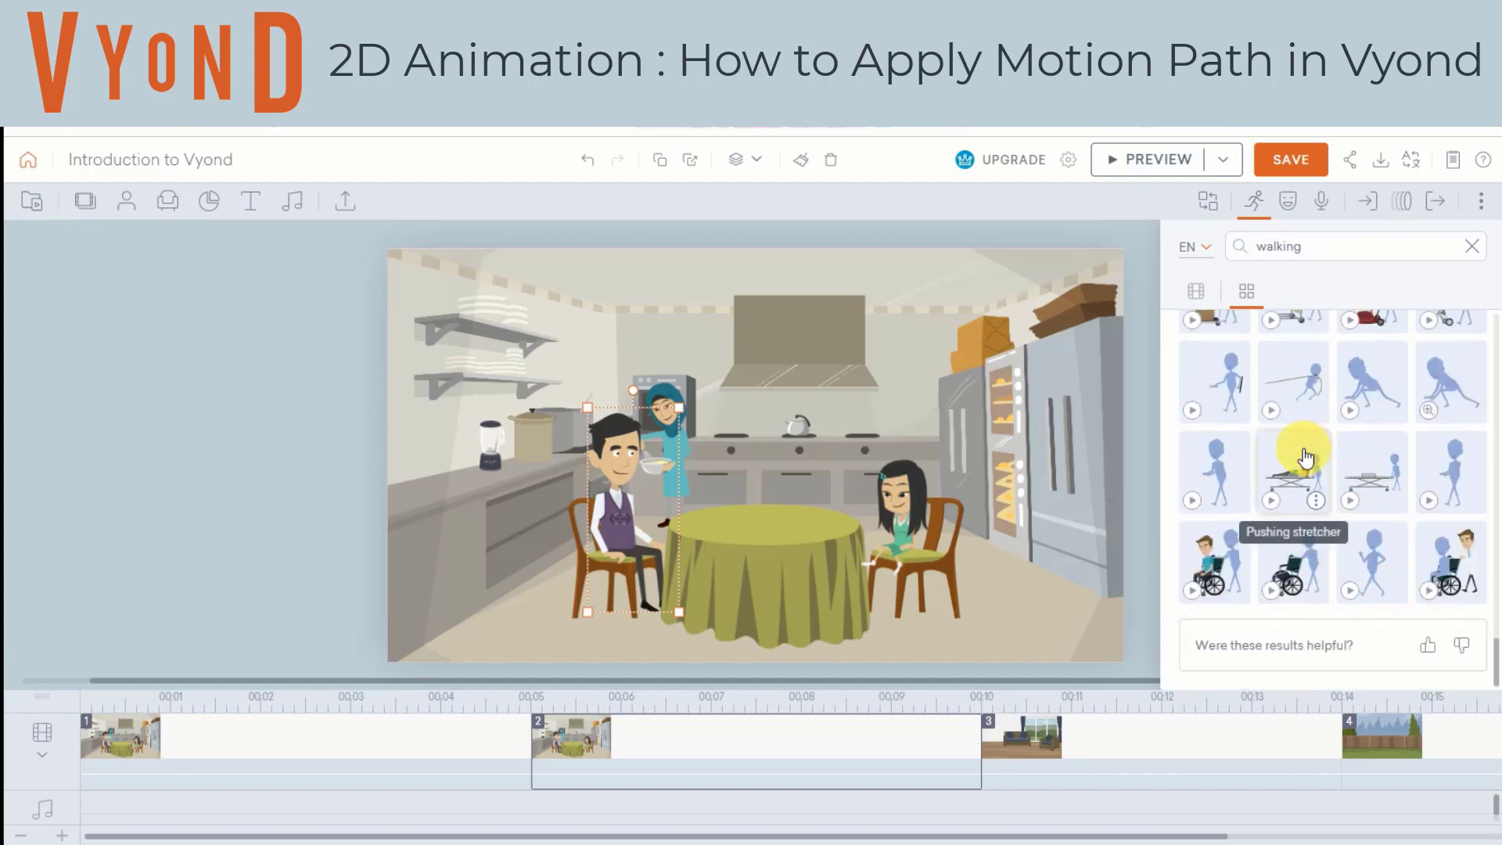
{"action": "scroll", "coordinate": [1297, 460], "scroll_direction": "up", "scroll_amount": 6}
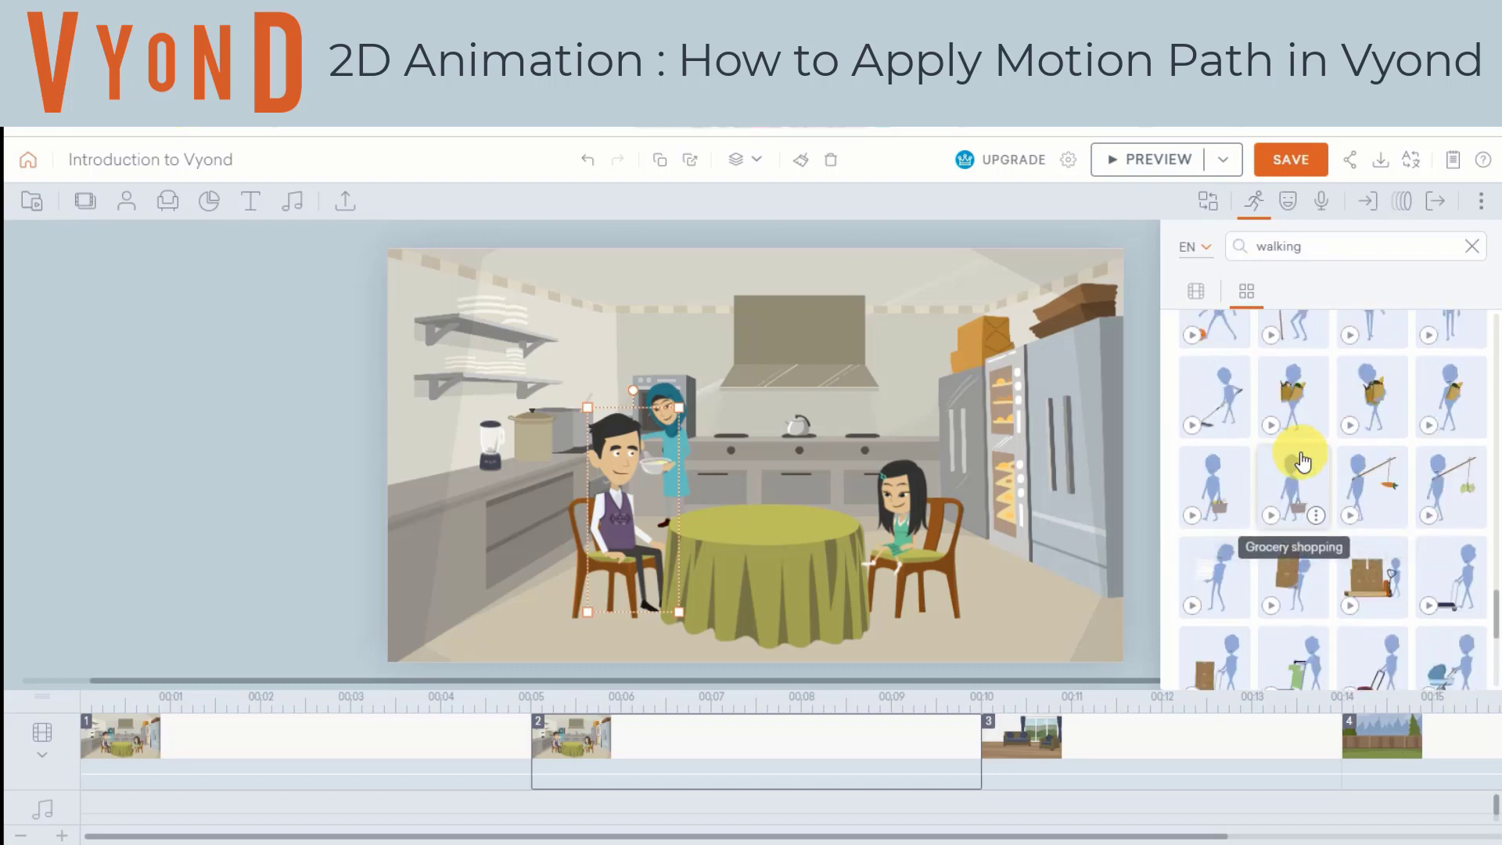
{"action": "scroll", "coordinate": [1300, 453], "scroll_direction": "up", "scroll_amount": 3}
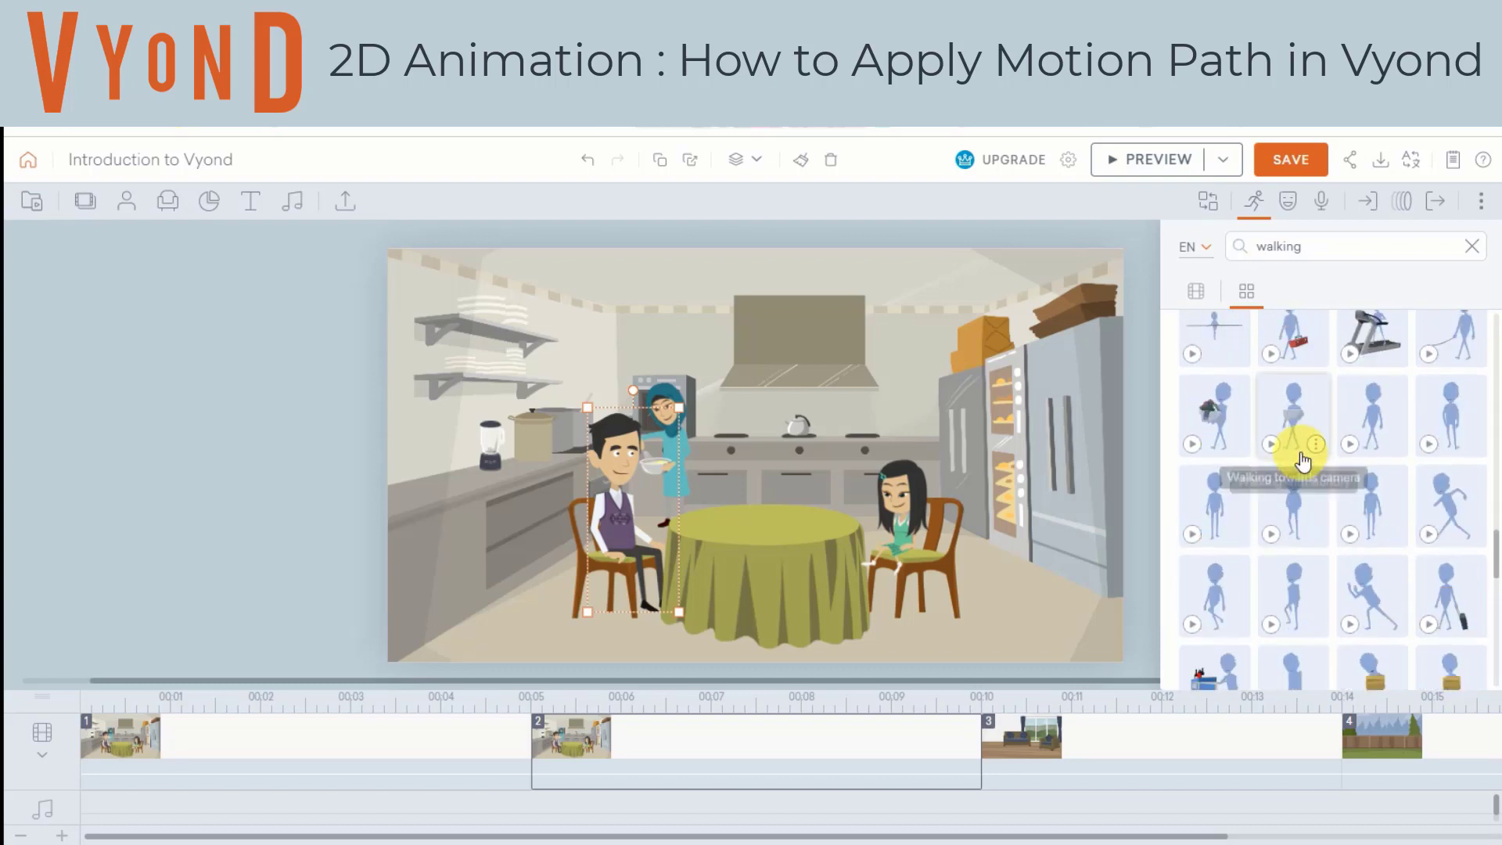
{"action": "scroll", "coordinate": [1302, 461], "scroll_direction": "up", "scroll_amount": 3}
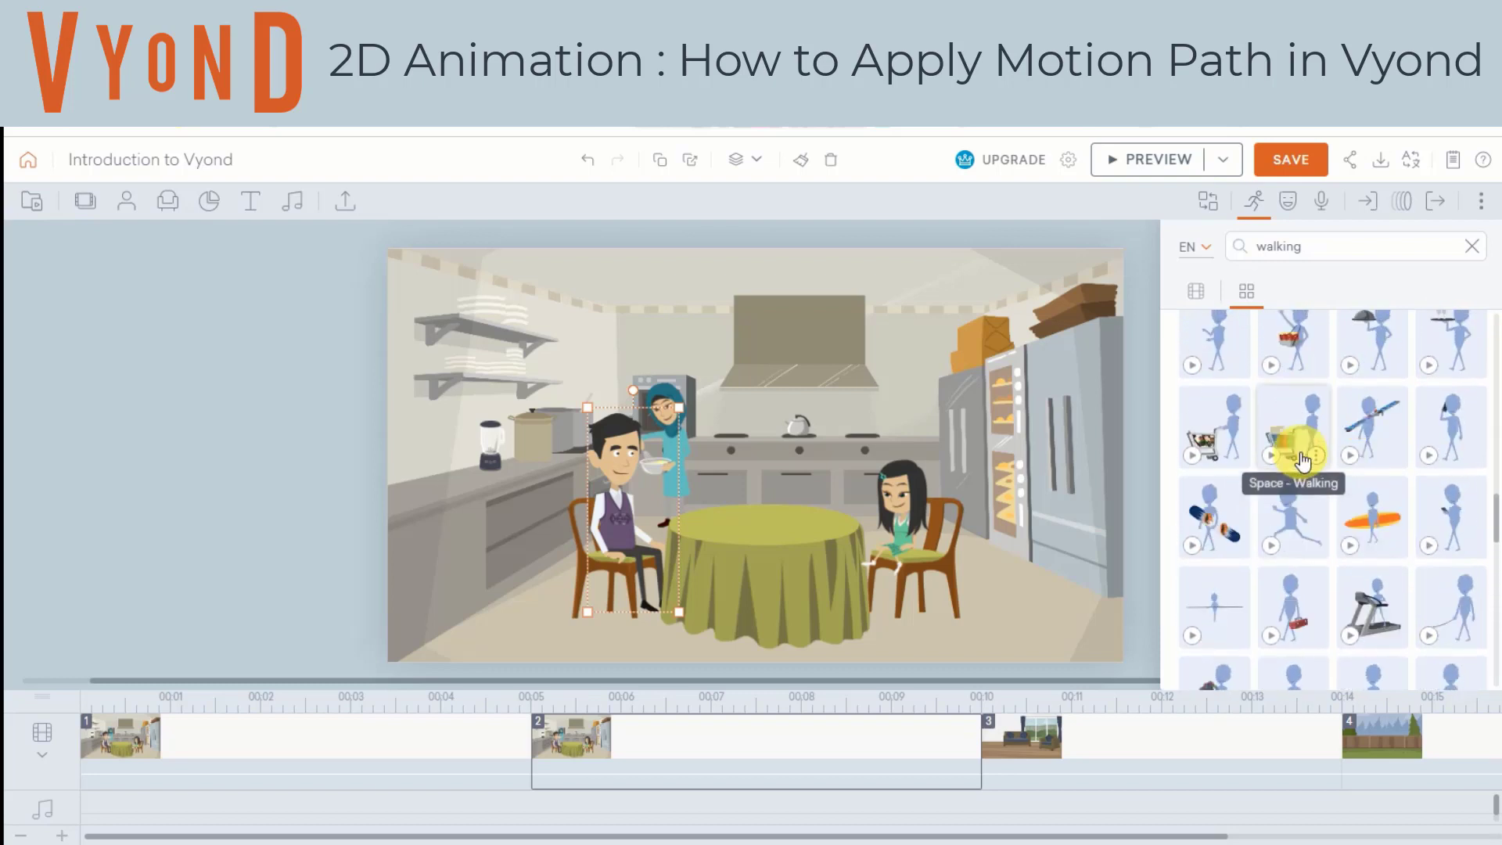
{"action": "scroll", "coordinate": [1322, 469], "scroll_direction": "up", "scroll_amount": 1}
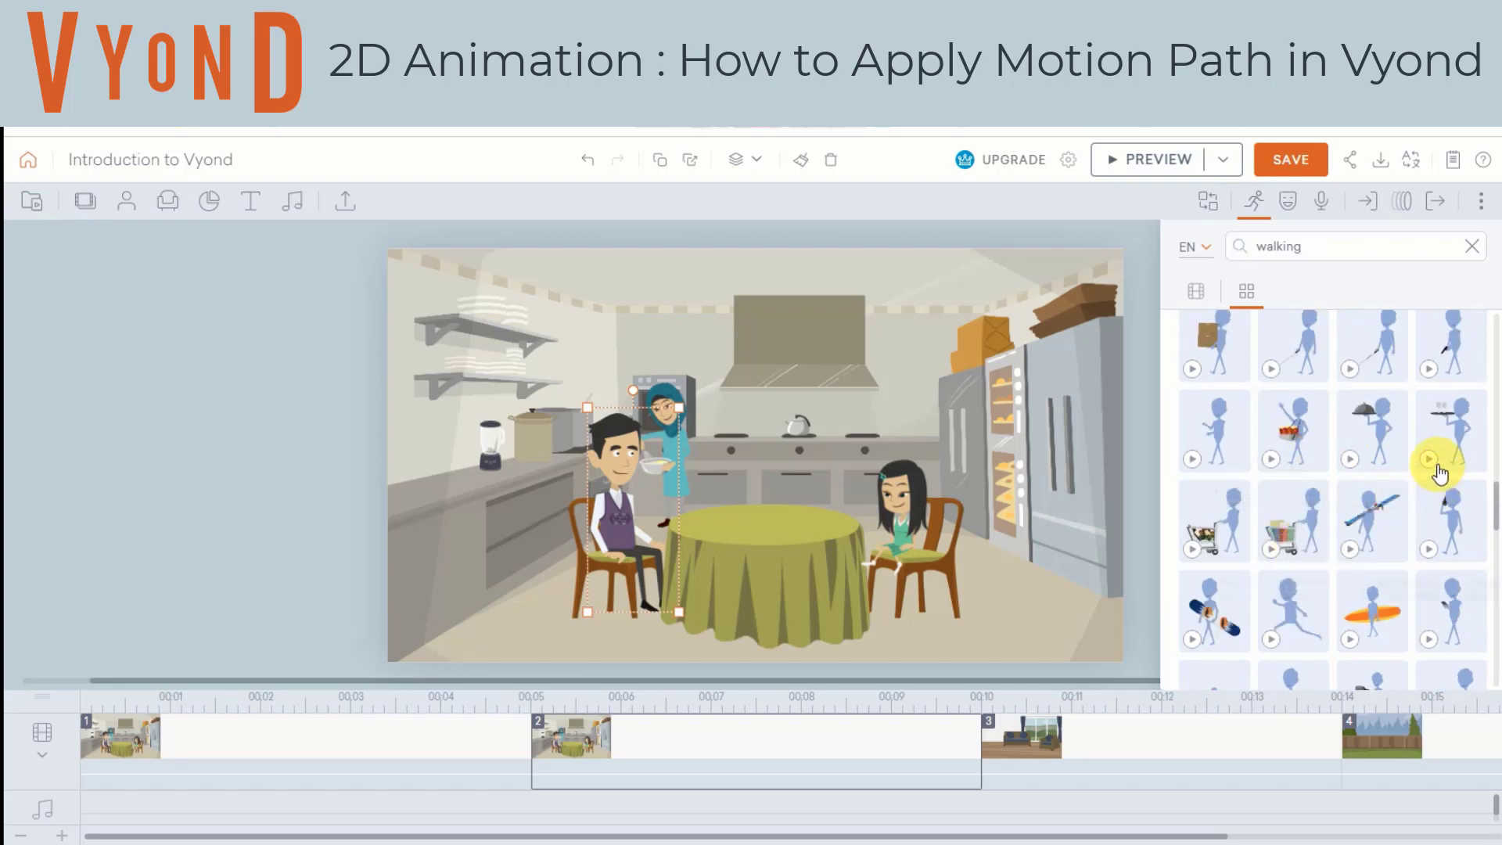
{"action": "scroll", "coordinate": [1351, 456], "scroll_direction": "up", "scroll_amount": 2}
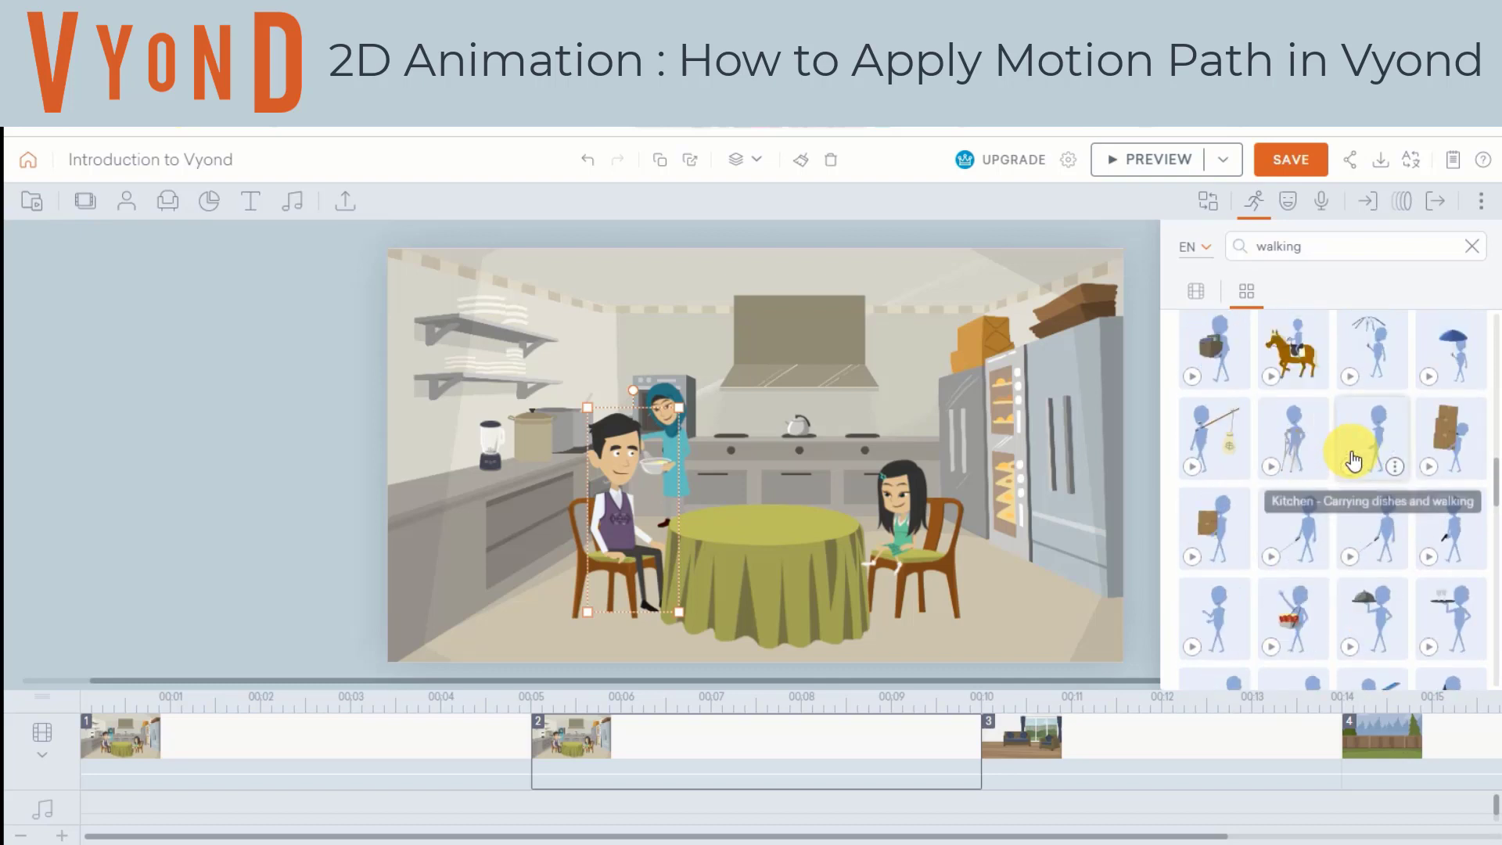
{"action": "scroll", "coordinate": [1330, 453], "scroll_direction": "up", "scroll_amount": 3}
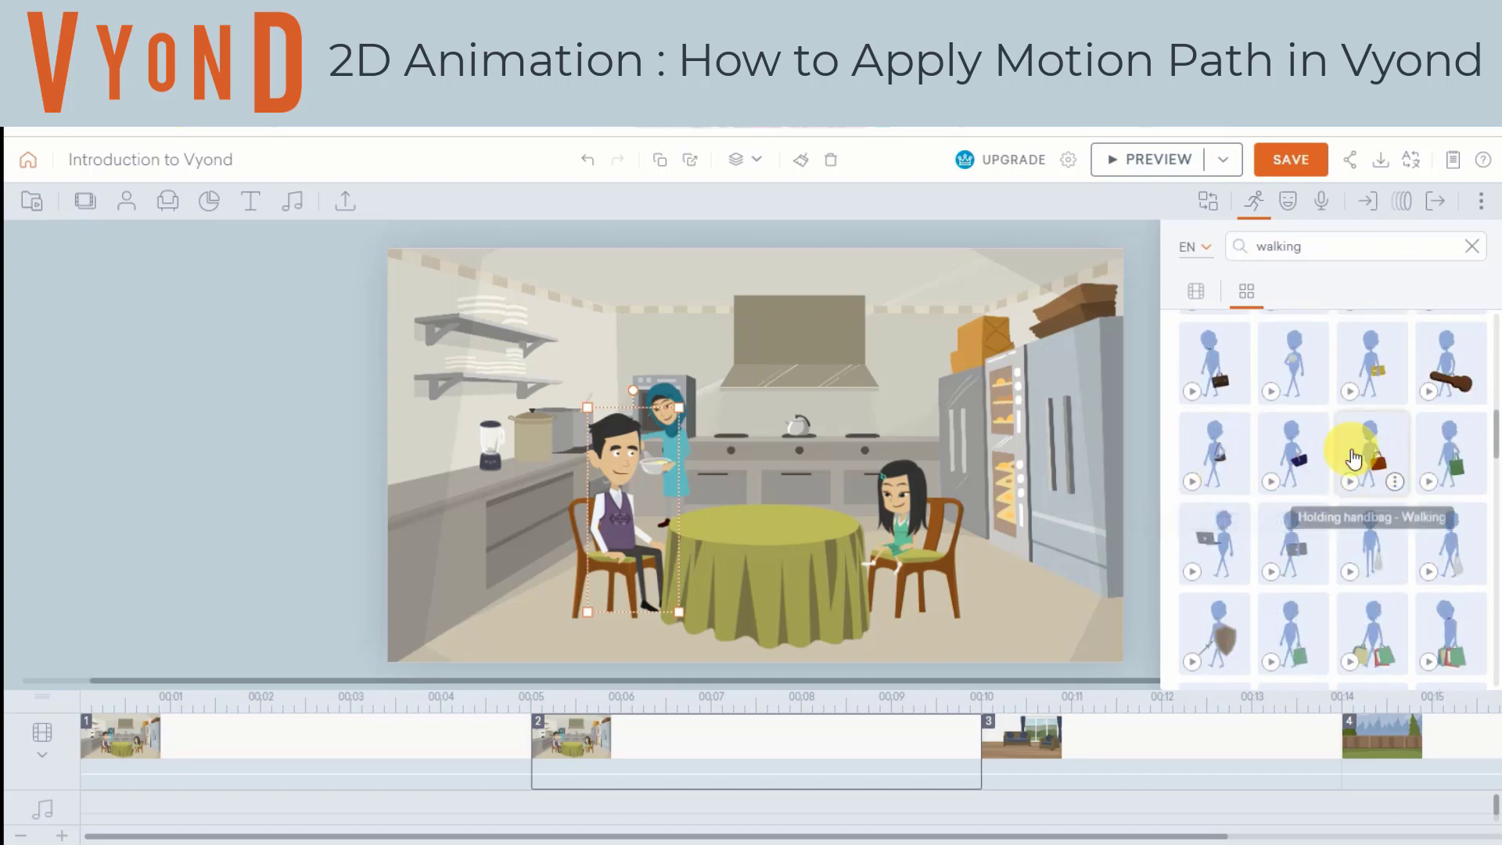
{"action": "scroll", "coordinate": [1257, 430], "scroll_direction": "up", "scroll_amount": 2}
{"action": "scroll", "coordinate": [1317, 501], "scroll_direction": "up", "scroll_amount": 4}
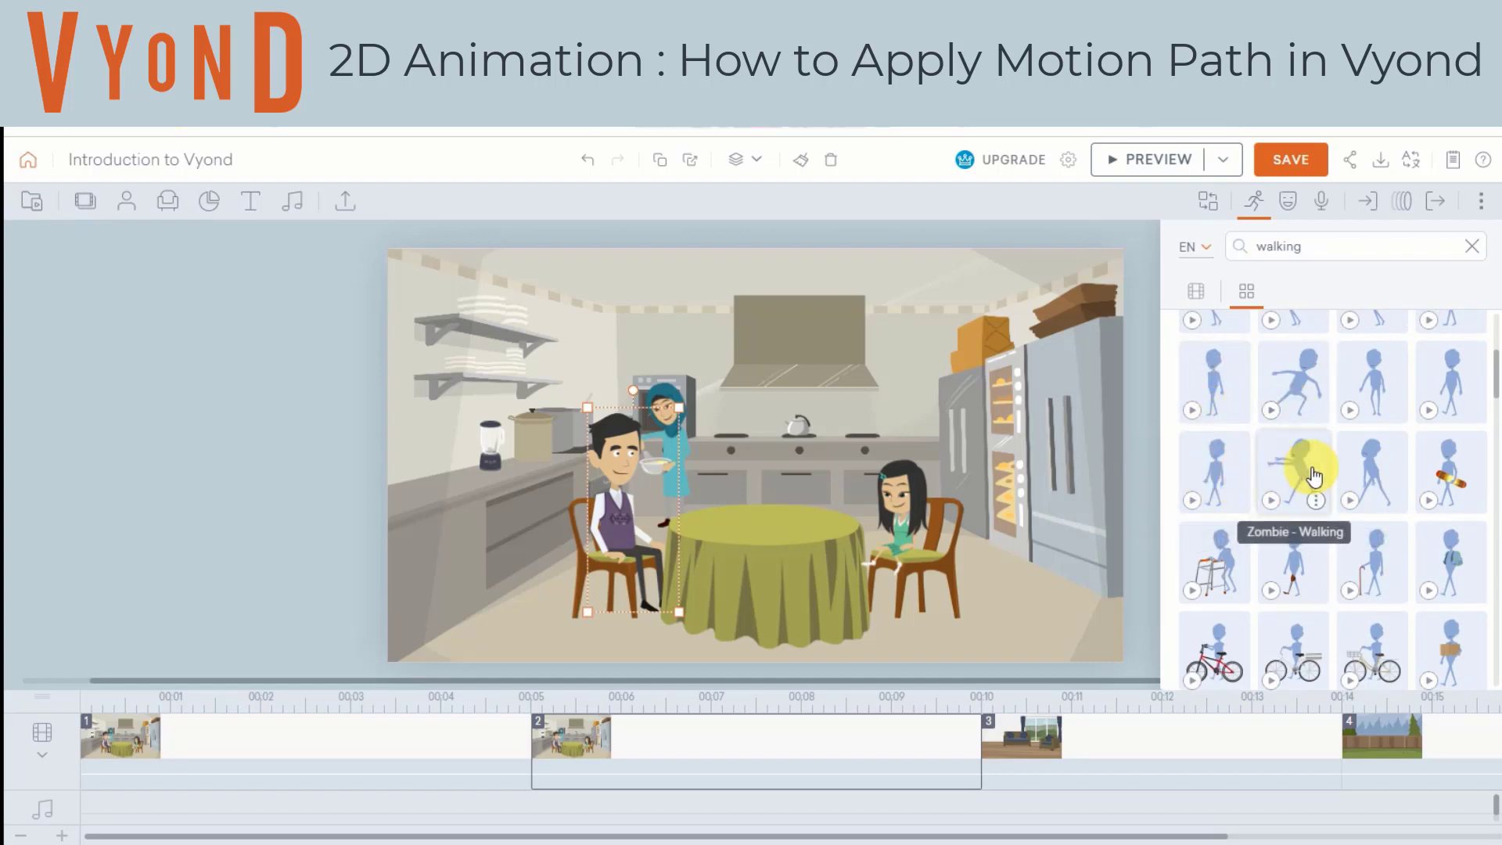
{"action": "scroll", "coordinate": [1318, 470], "scroll_direction": "up", "scroll_amount": 3}
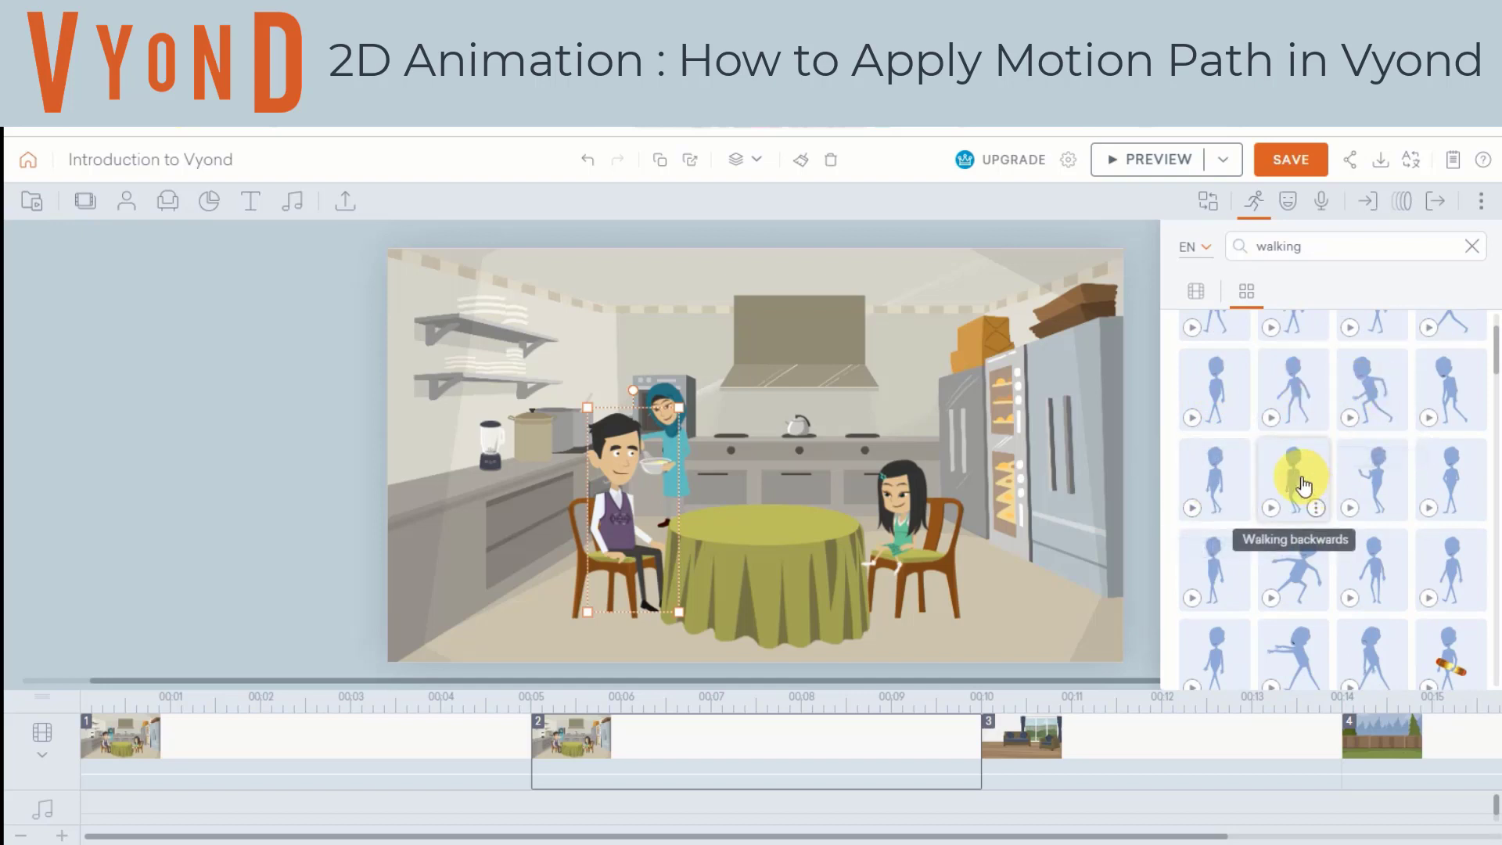
- Search the man's actions for "walk" and apply the first walking action to him in the second kitchen scene
{"action": "scroll", "coordinate": [1303, 485], "scroll_direction": "up", "scroll_amount": 1}
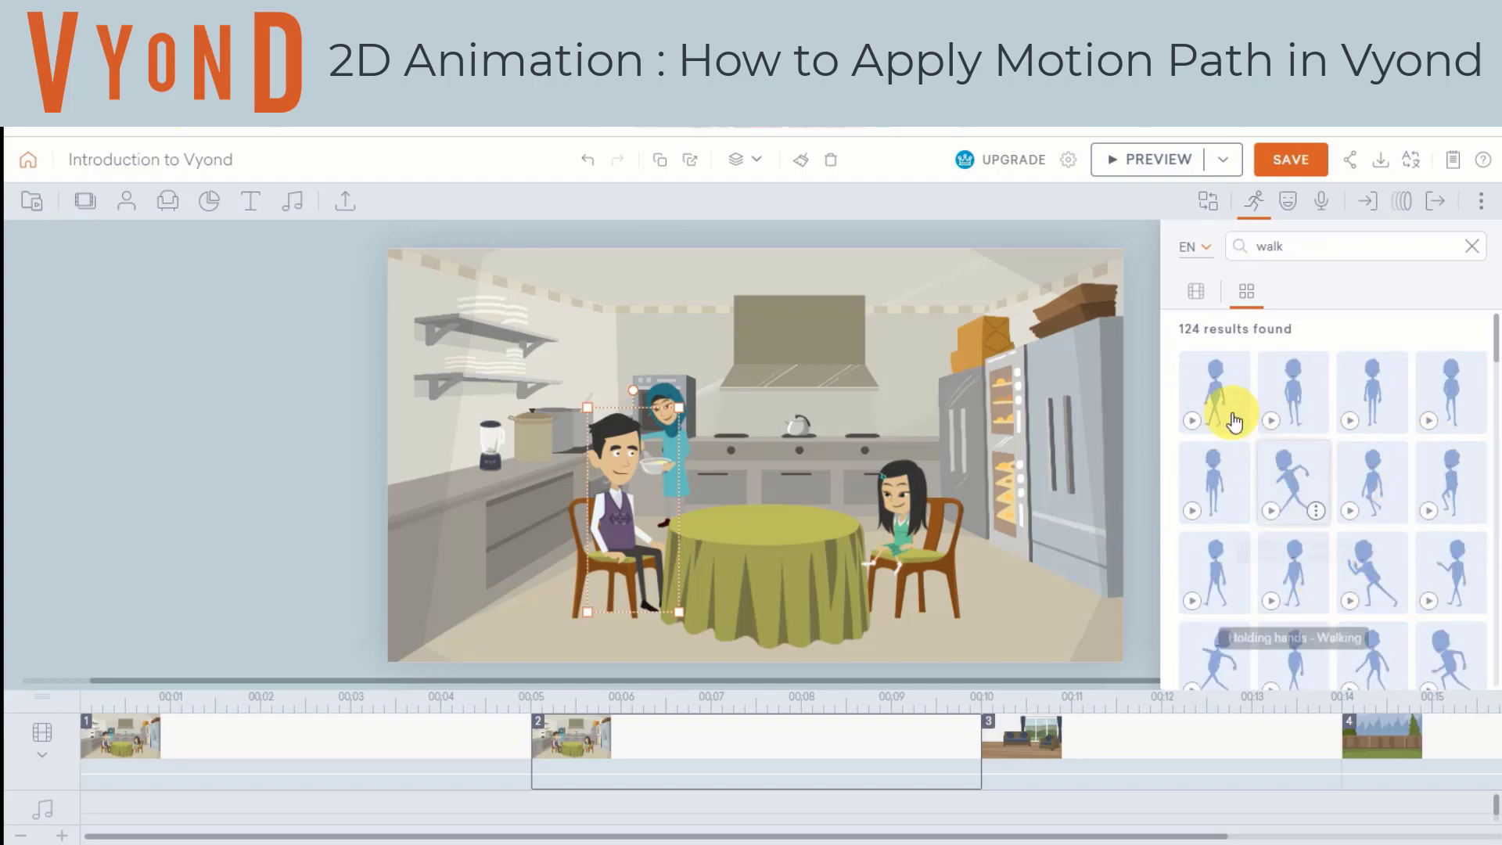
{"action": "left_click", "coordinate": [1213, 387]}
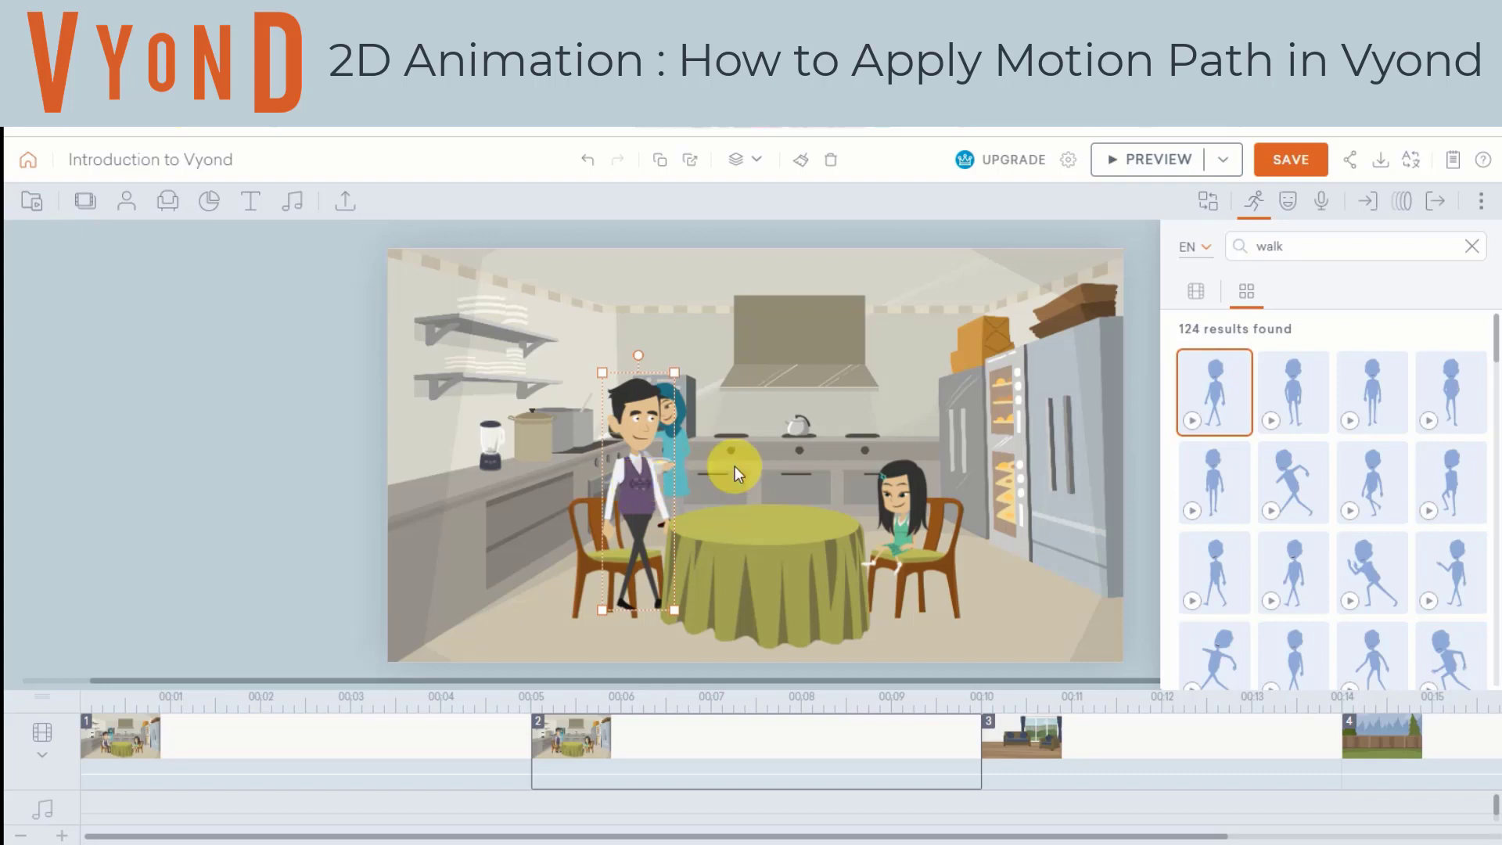
{"action": "left_click", "coordinate": [1255, 205]}
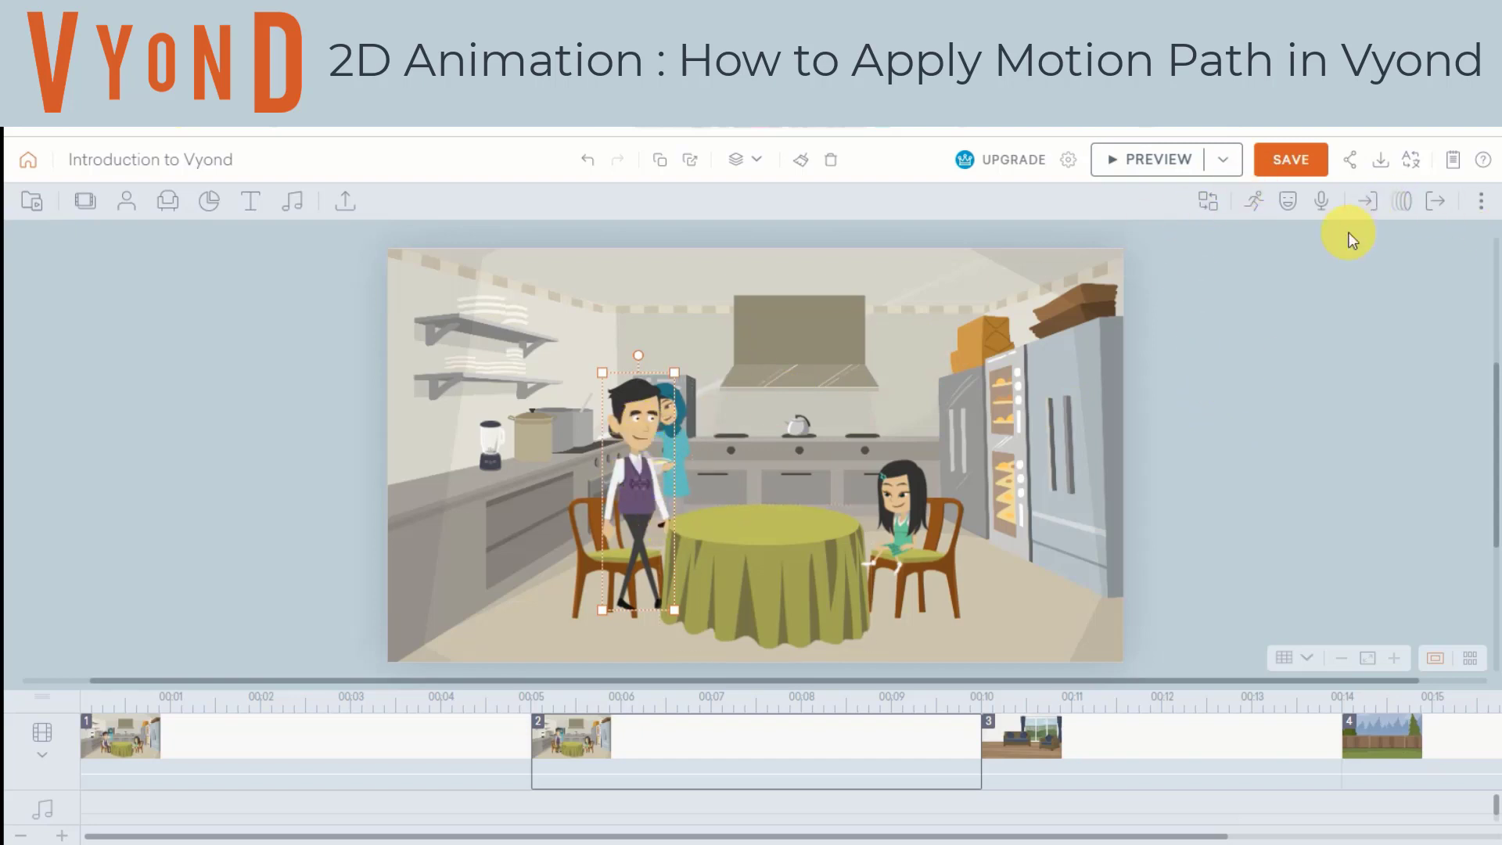
- Apply the Line - Horizontal motion path to the walking man in the second kitchen scene
{"action": "left_click", "coordinate": [1400, 204]}
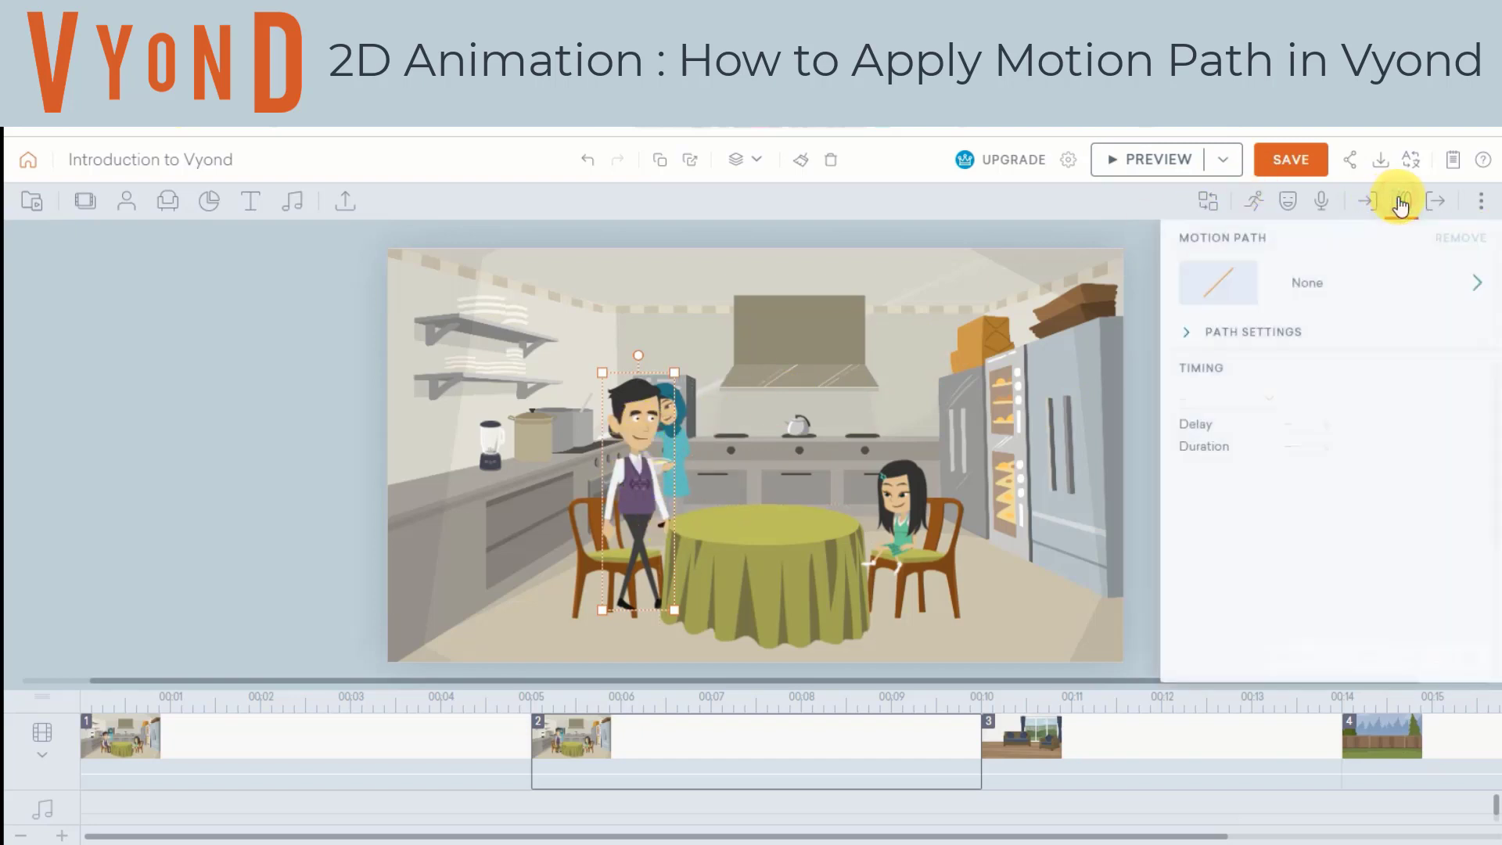
{"action": "left_click", "coordinate": [1230, 288]}
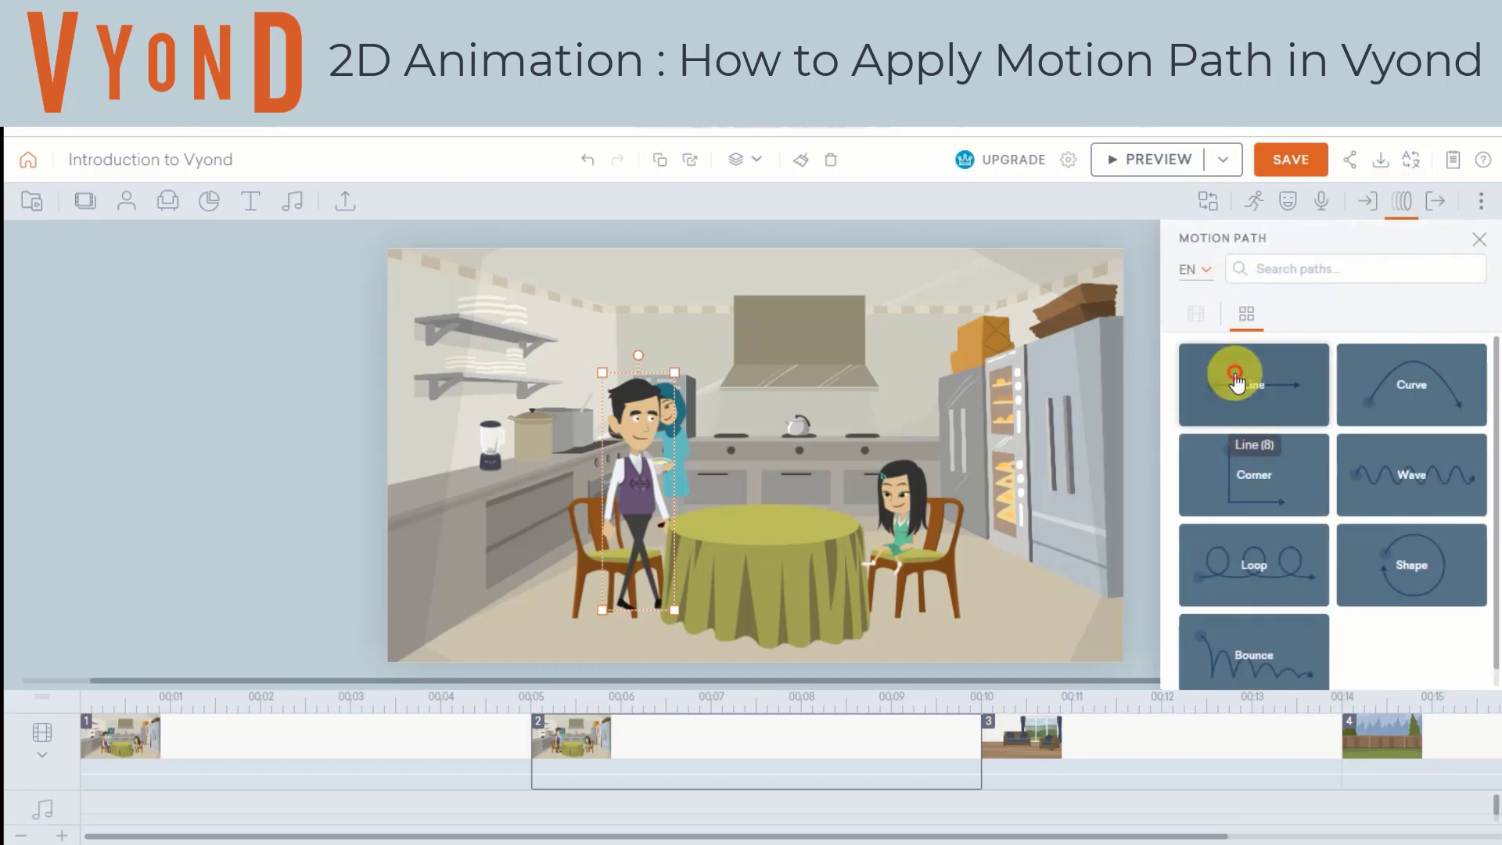
{"action": "left_click", "coordinate": [1235, 376]}
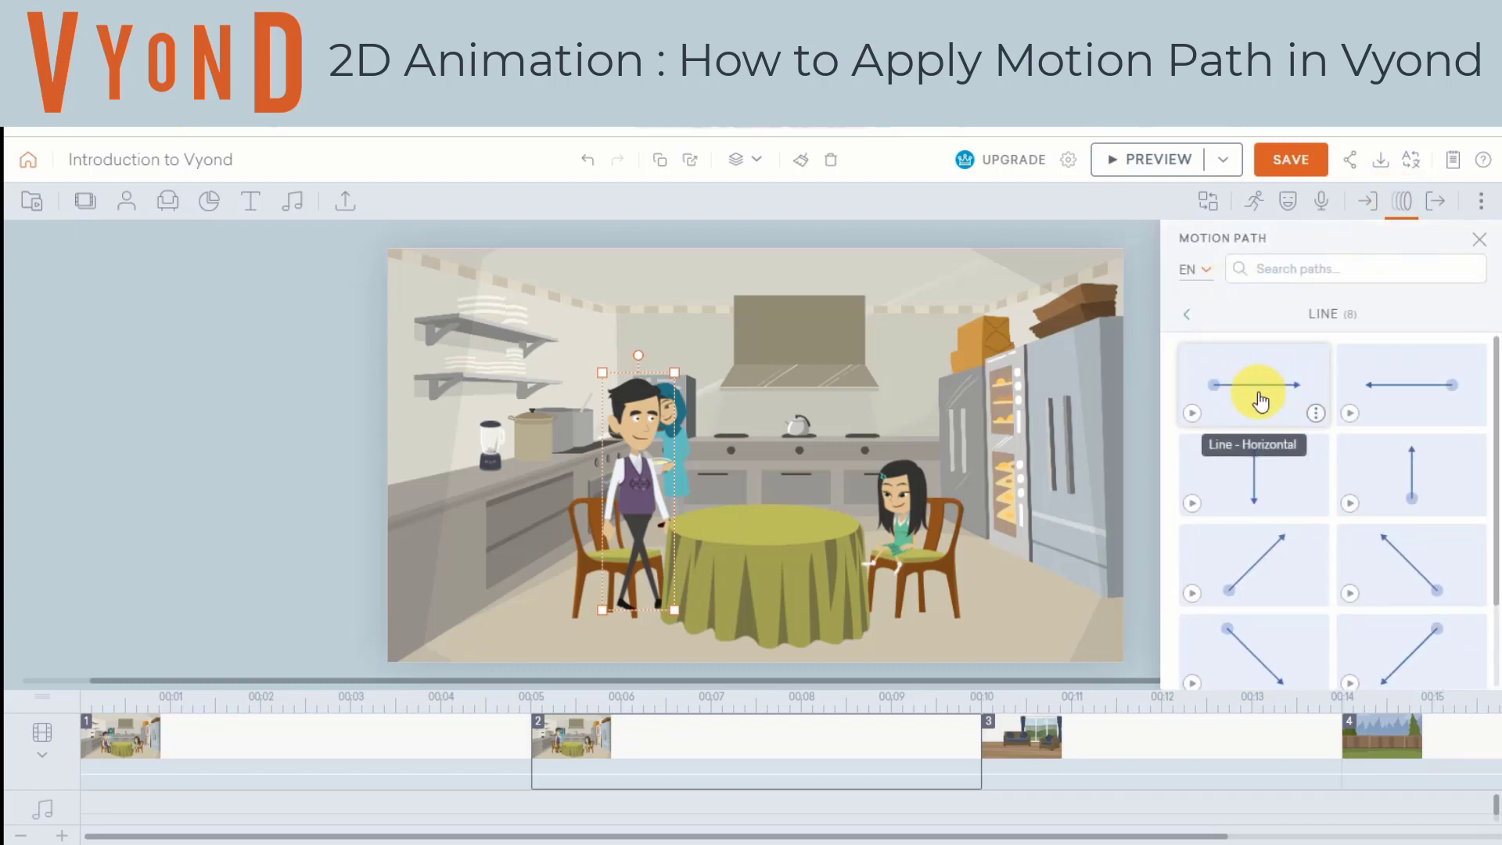
{"action": "left_click", "coordinate": [1247, 403]}
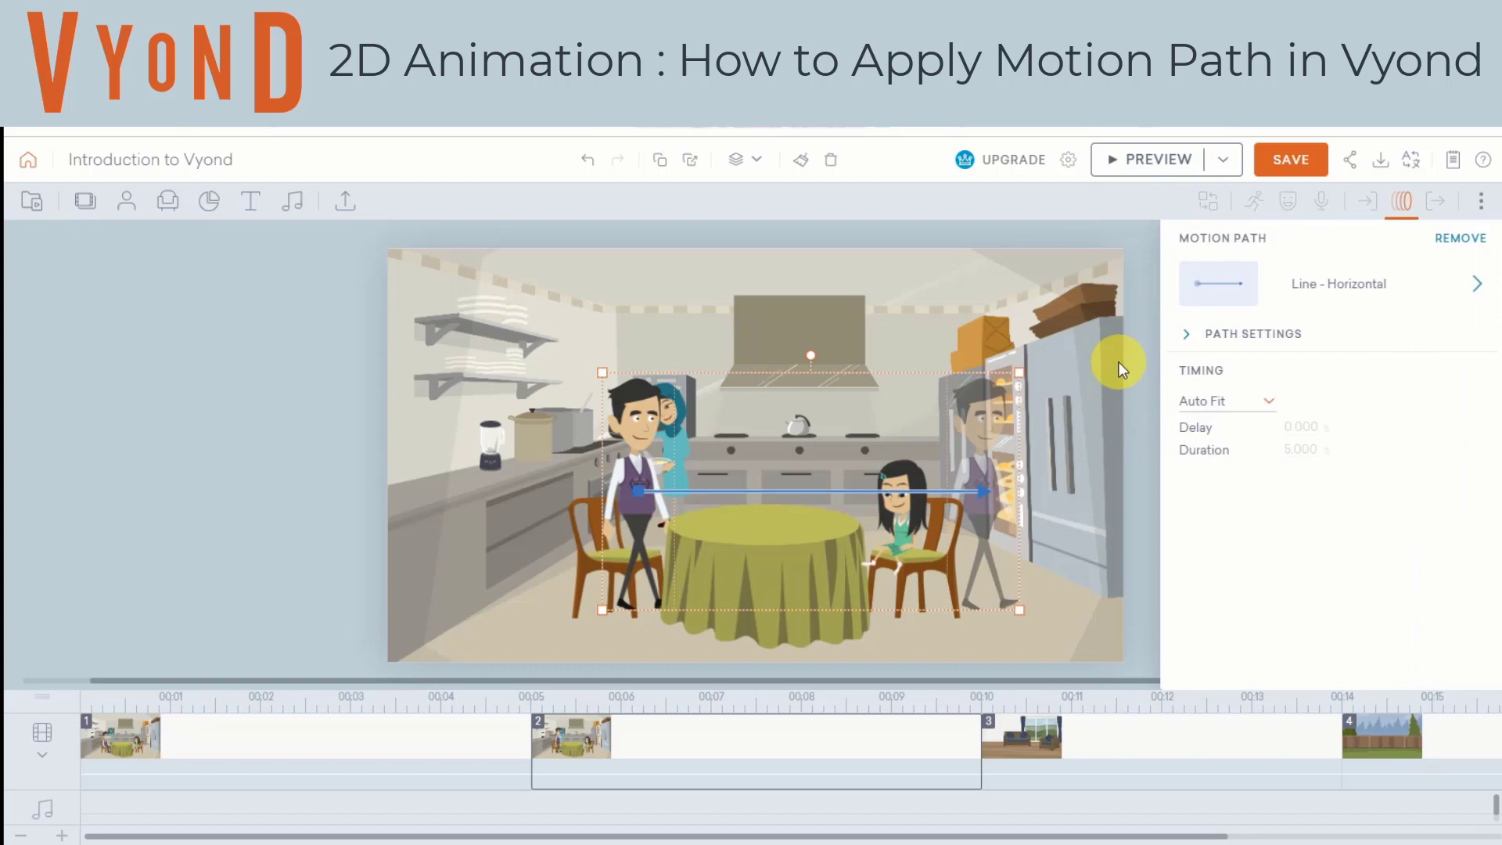
{"action": "left_click", "coordinate": [1401, 202]}
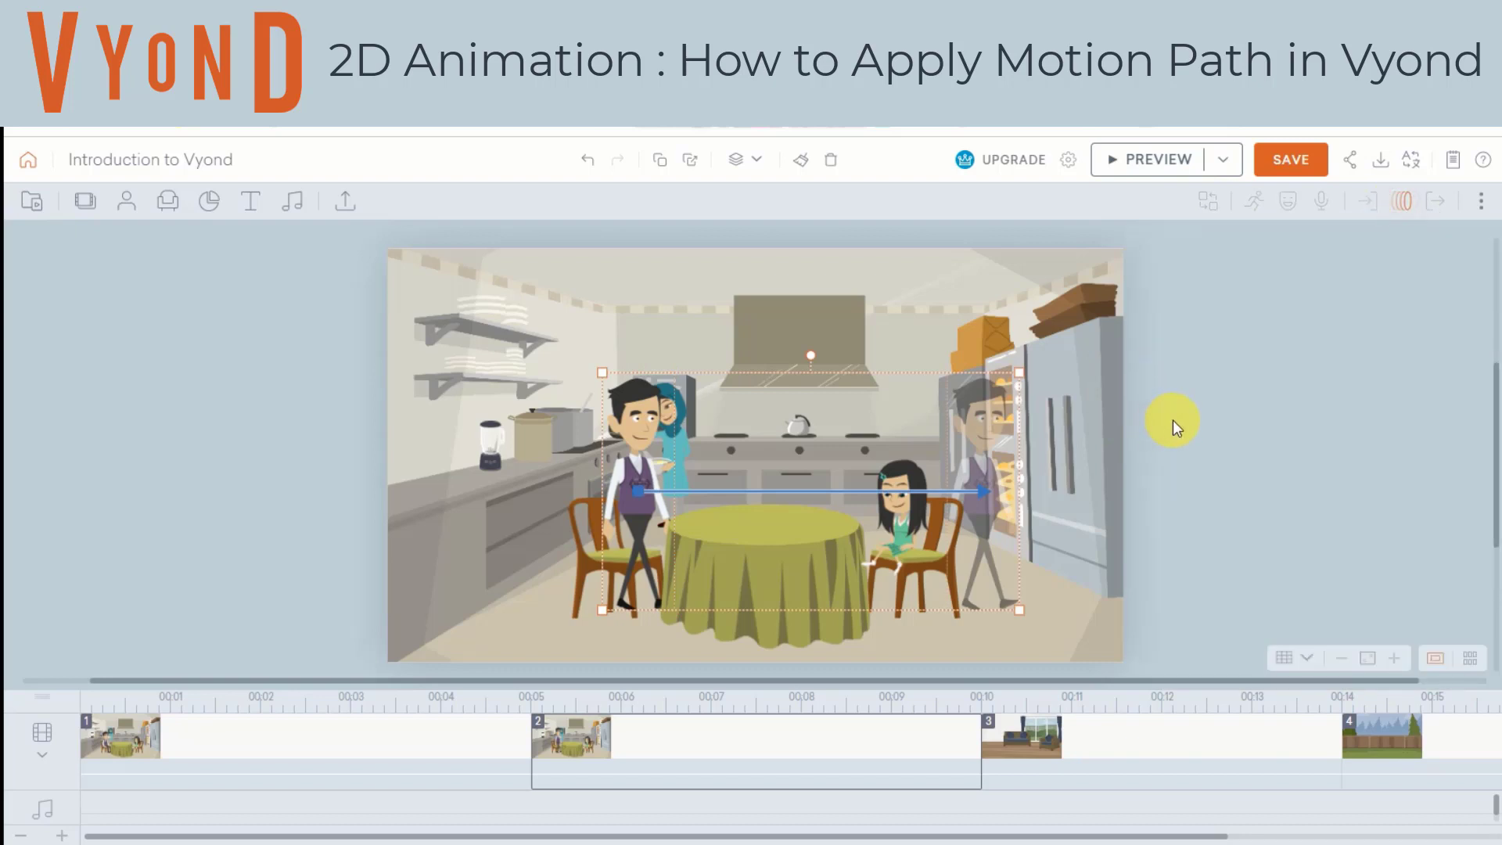
{"action": "left_click", "coordinate": [1050, 624]}
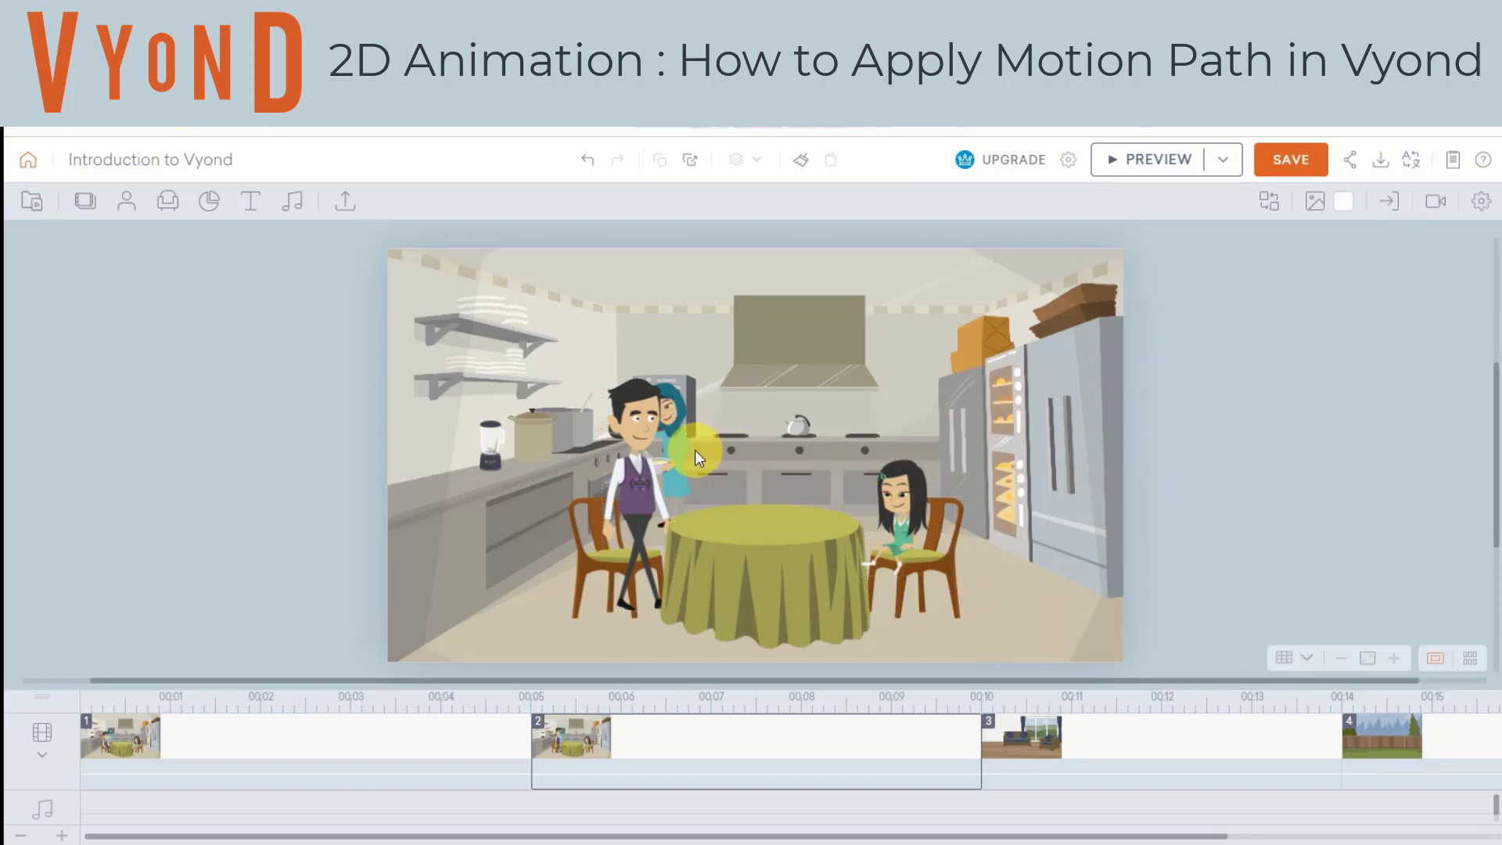
- Move the path's end point beyond the scene's right edge and slightly lower, and shift the walking man's starting position down a little
{"action": "left_click", "coordinate": [638, 425]}
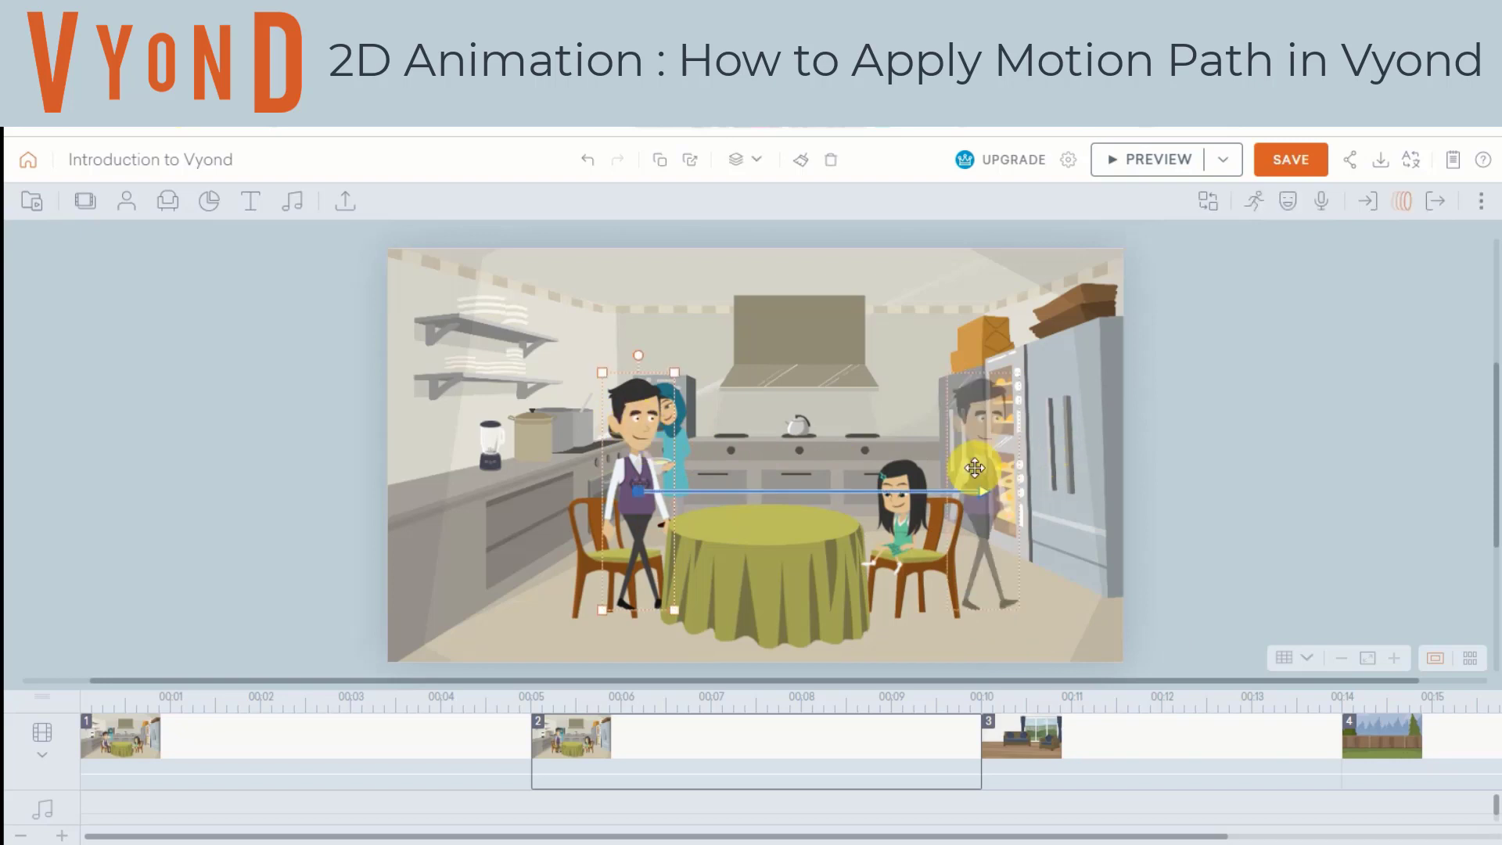
{"action": "left_click_drag", "start_coordinate": [985, 491], "coordinate": [1157, 549]}
{"action": "left_click_drag", "start_coordinate": [643, 502], "coordinate": [639, 519]}
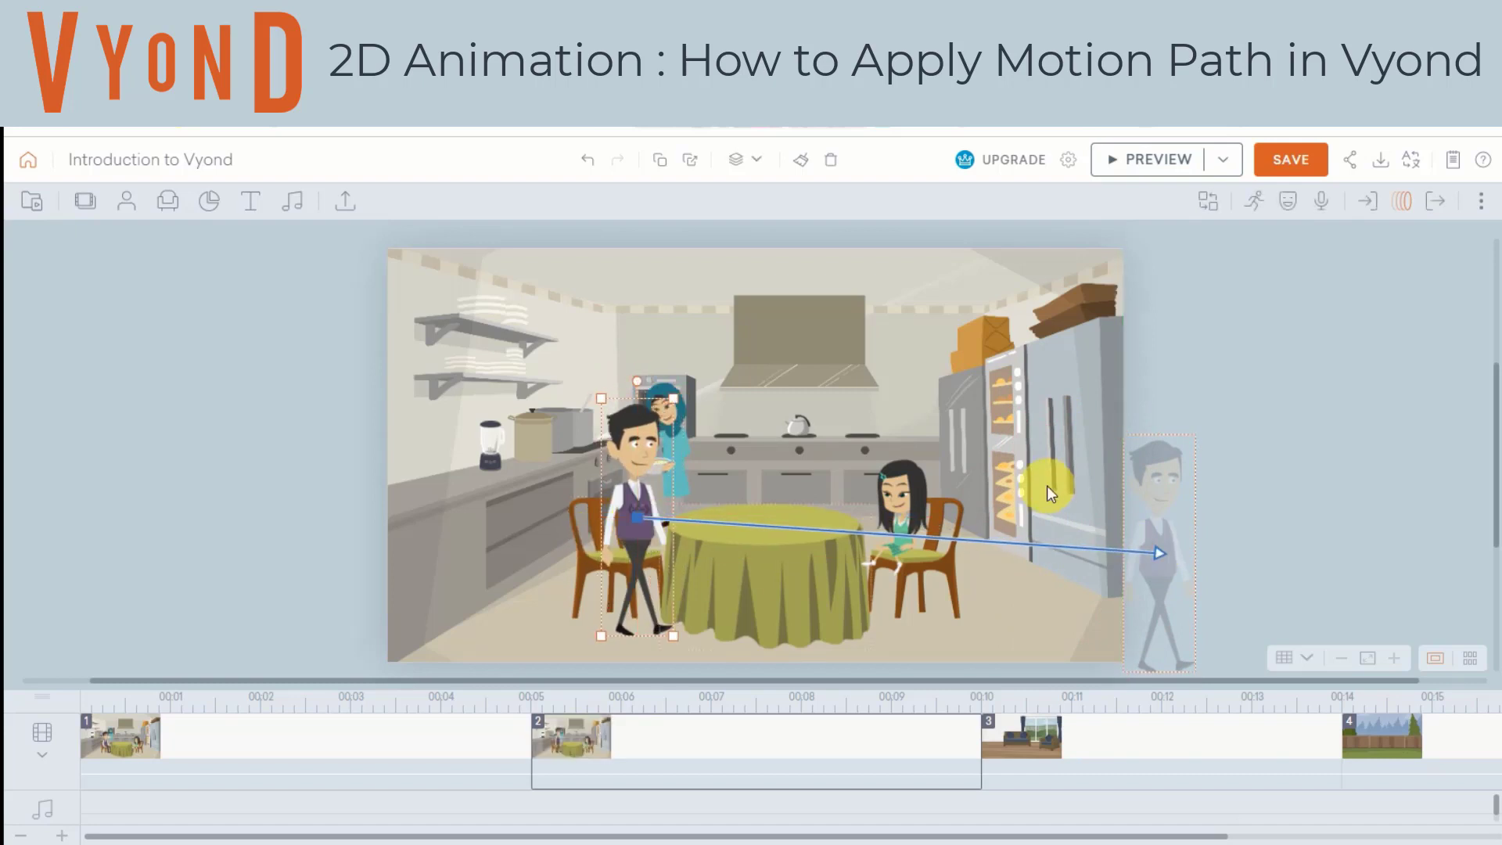
- Preview the animation from the first kitchen scene through the man's walk, and exit the preview
{"action": "left_click", "coordinate": [474, 770]}
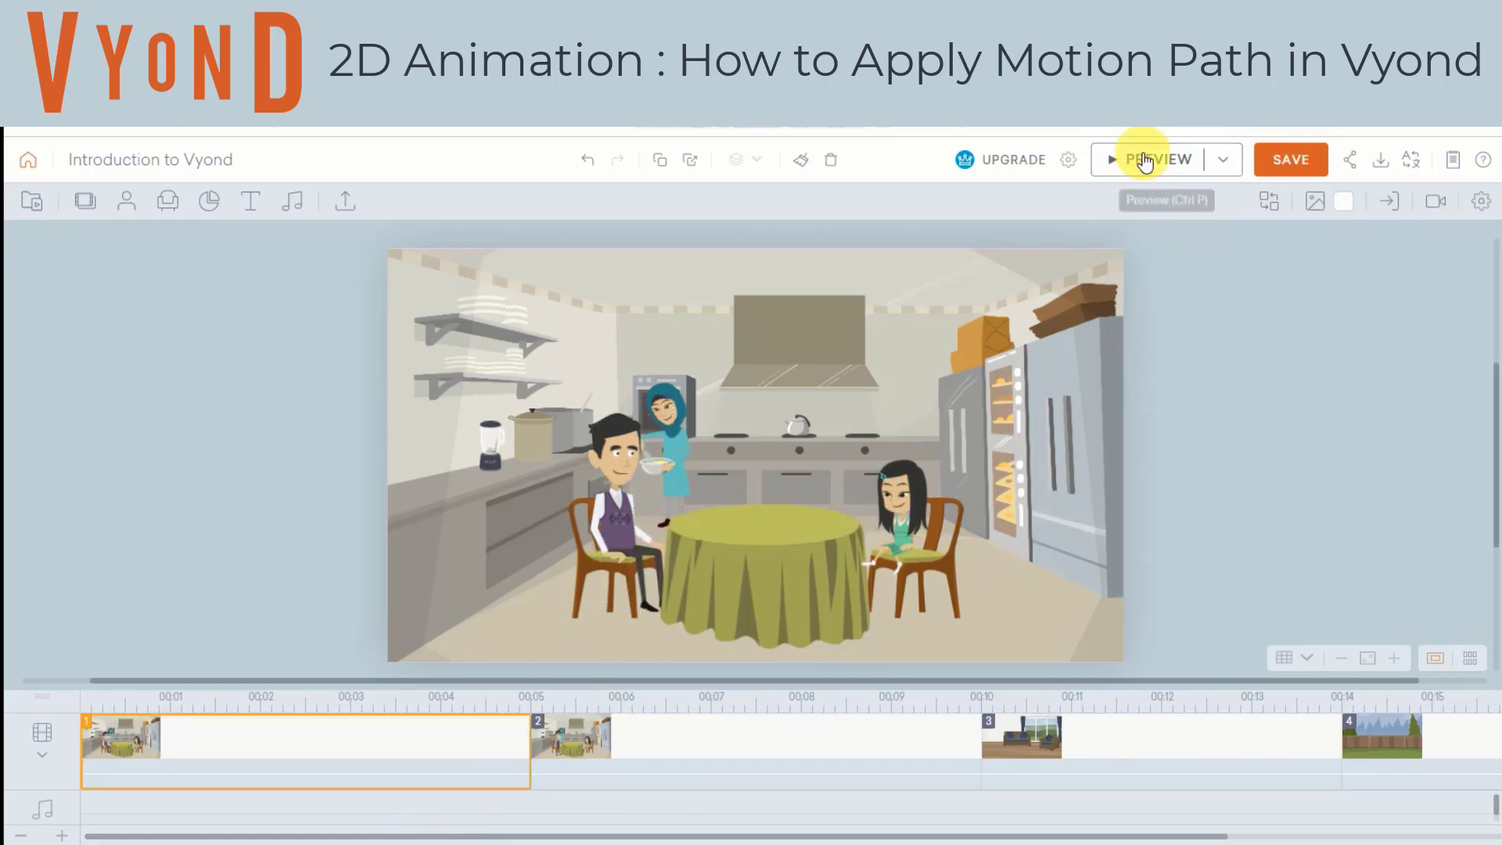
{"action": "left_click", "coordinate": [1164, 168]}
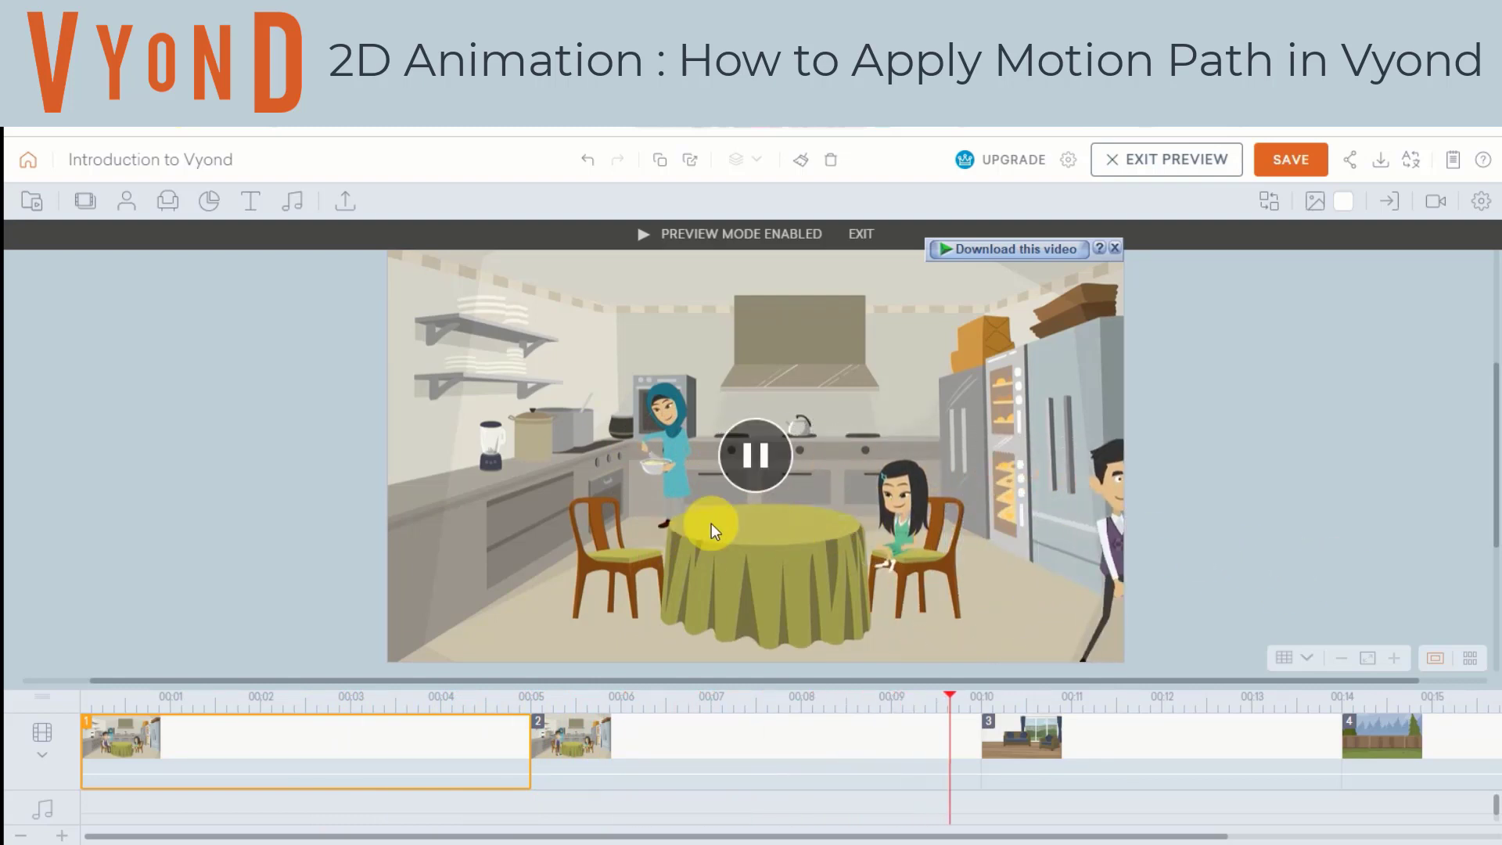
{"action": "left_click", "coordinate": [866, 746]}
{"action": "left_click", "coordinate": [1173, 159]}
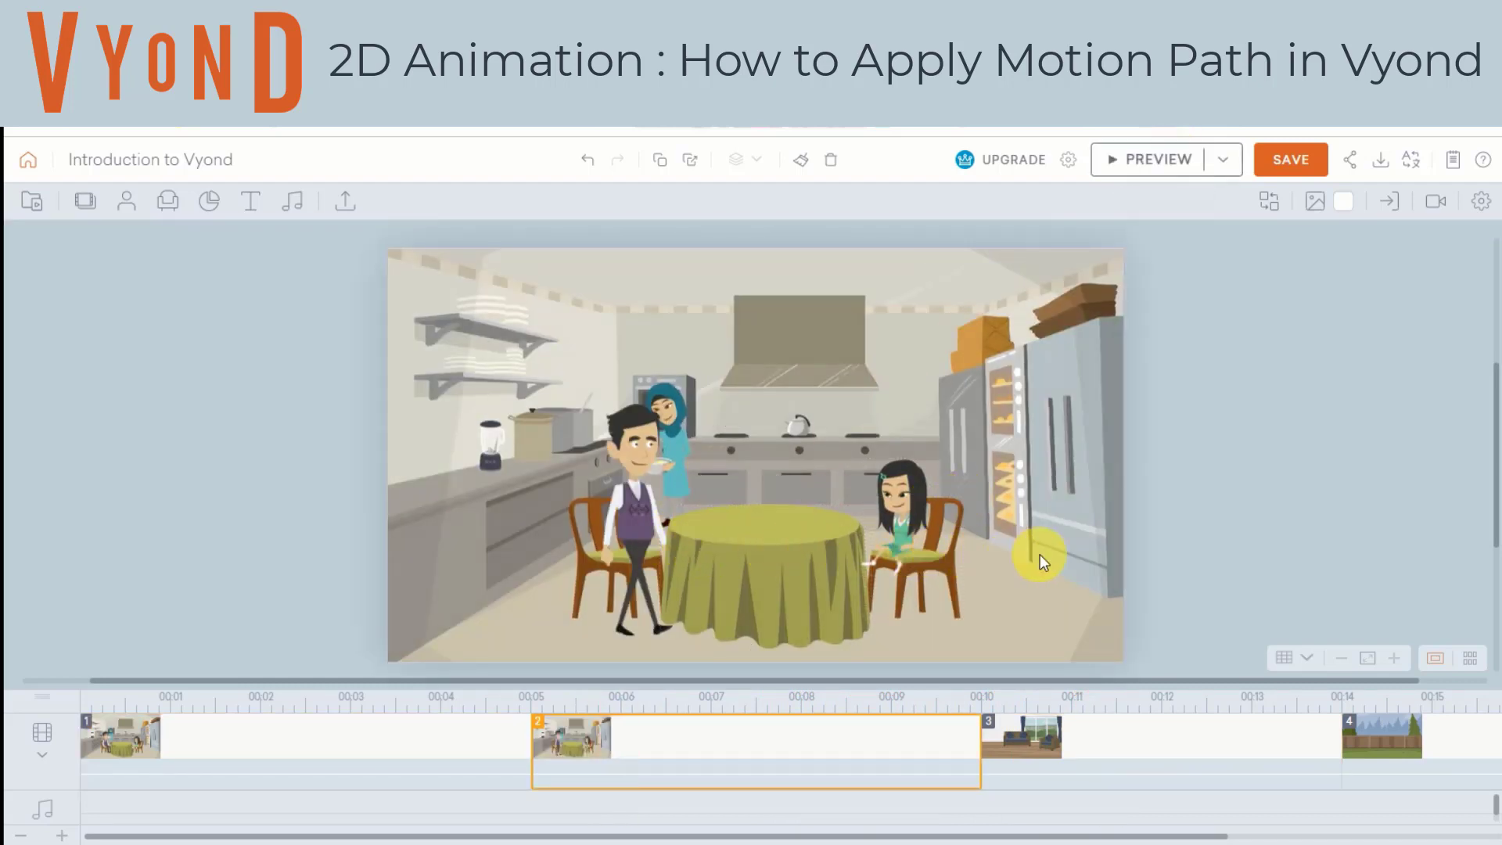
- Bring the walking man to the front of the object order in the second kitchen scene
{"action": "left_click", "coordinate": [637, 506]}
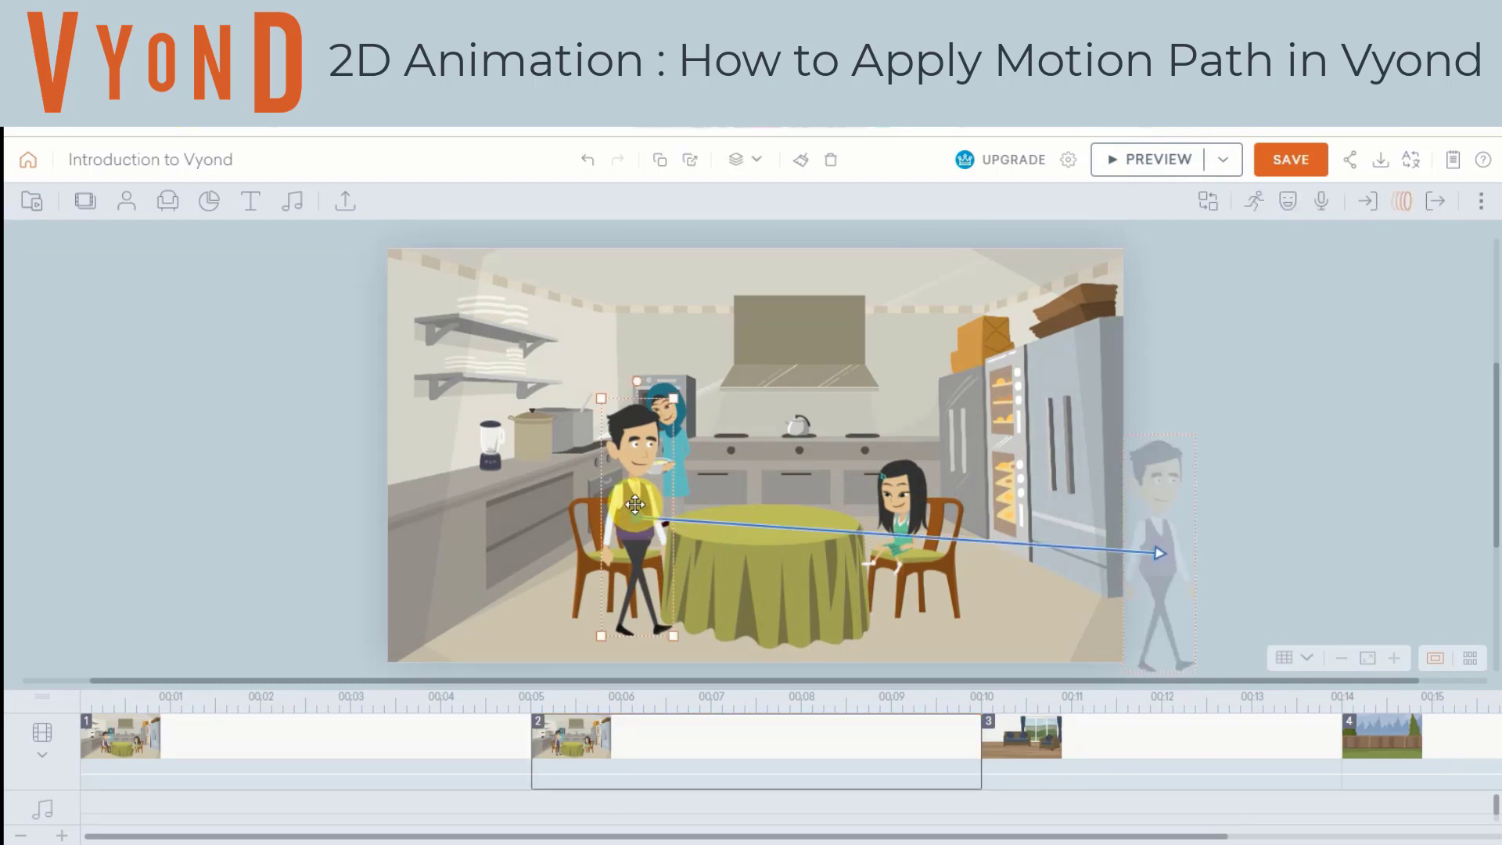
{"action": "right_click", "coordinate": [635, 505]}
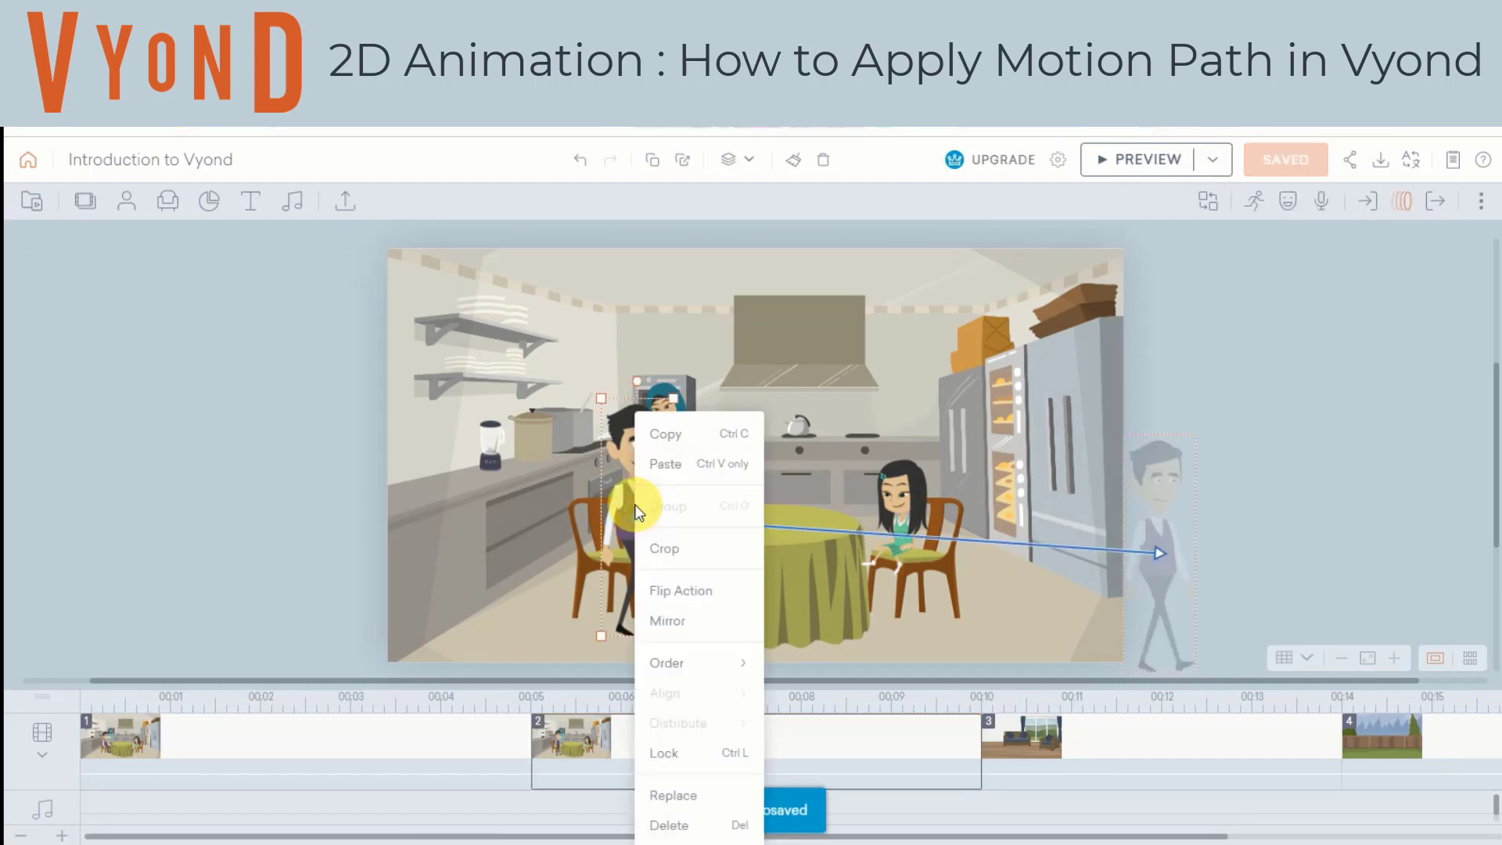
{"action": "mouse_move", "coordinate": [711, 665]}
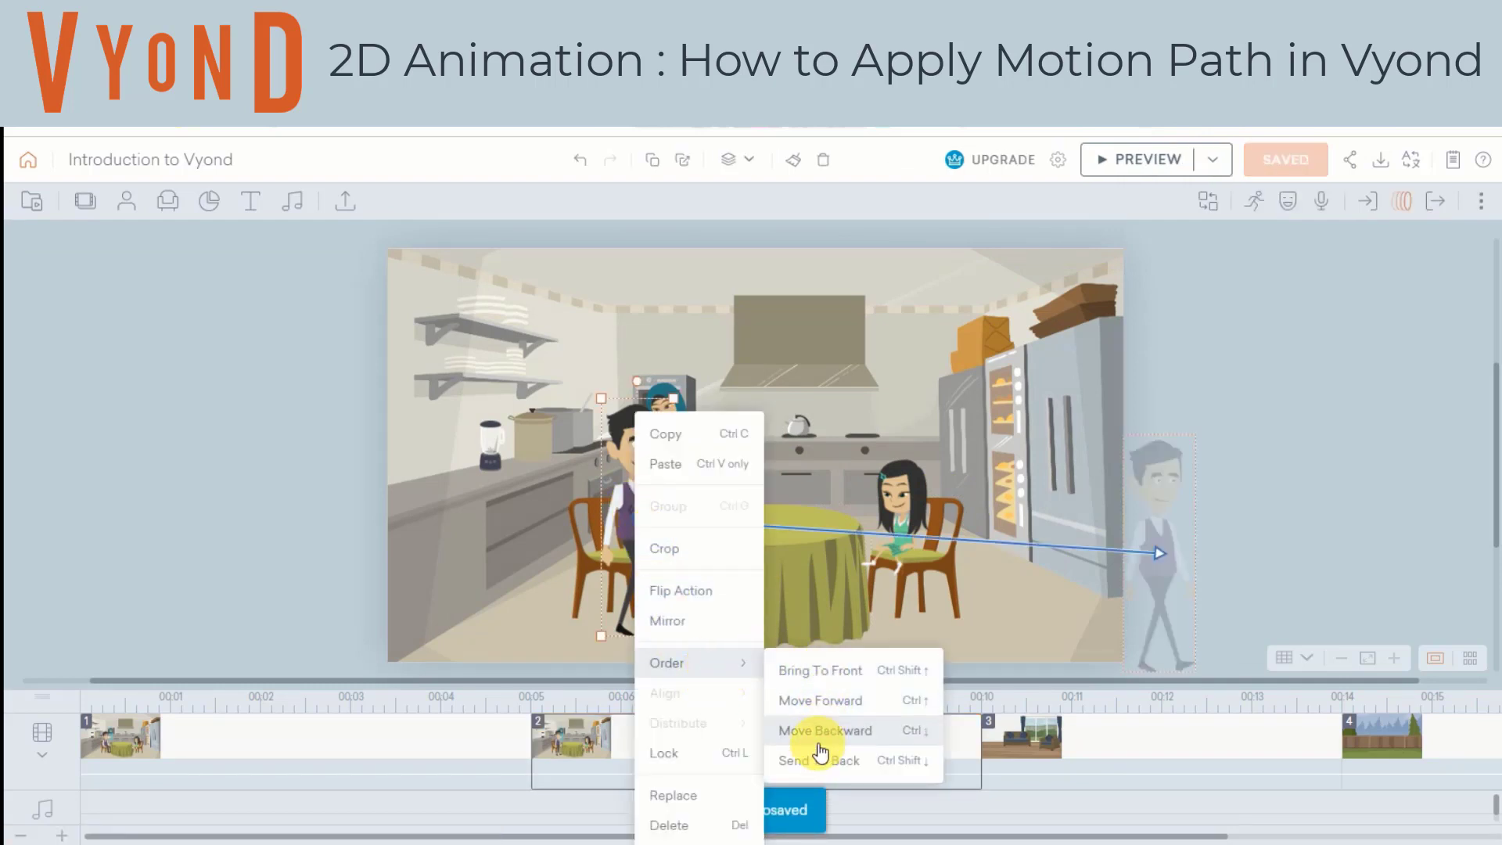
{"action": "left_click", "coordinate": [827, 673]}
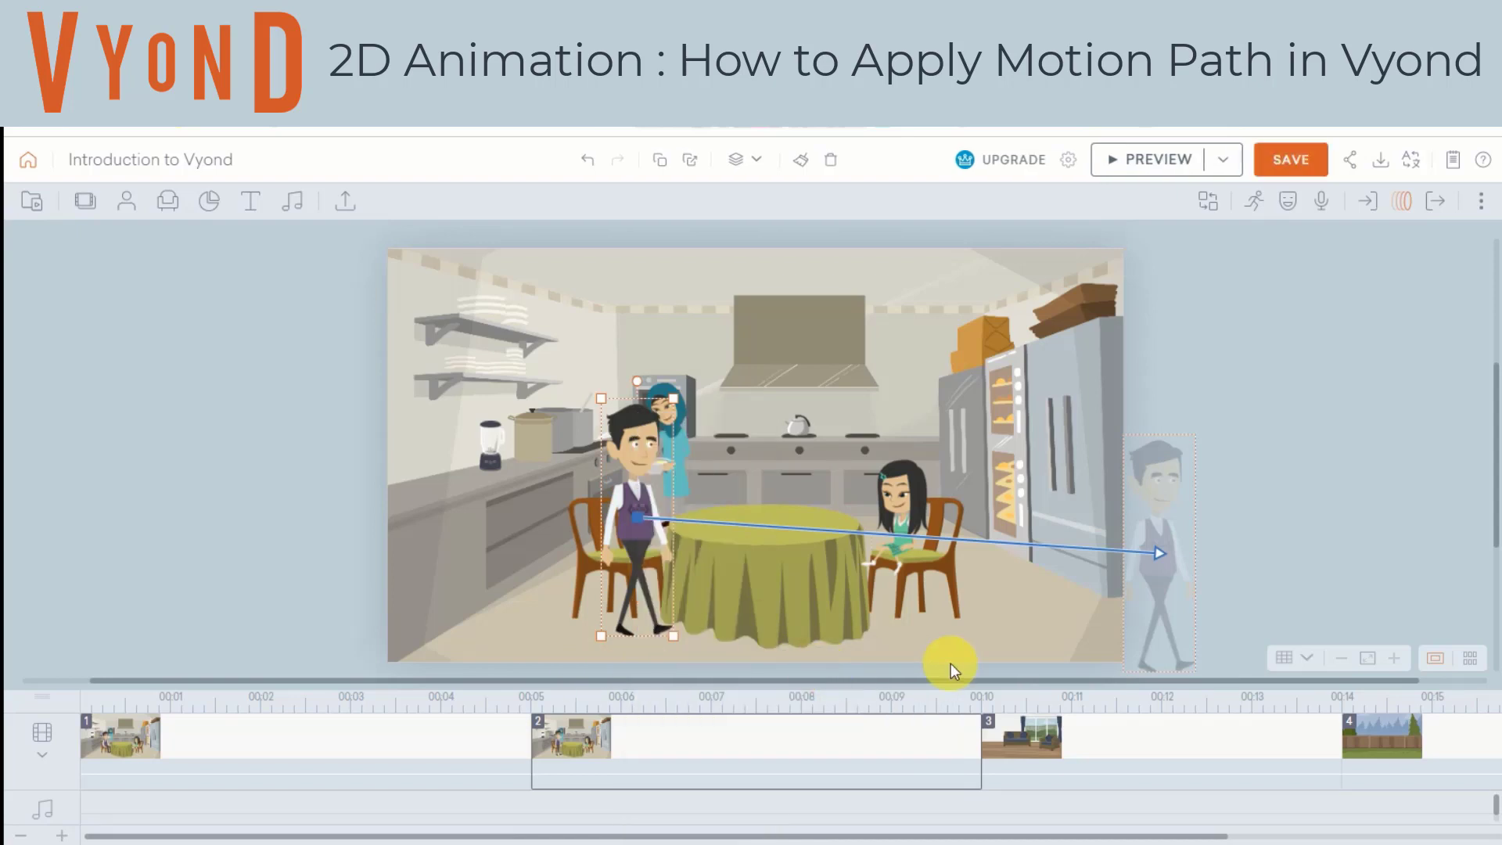
- Extend the second kitchen scene to end at 11 seconds on the timeline and preview the result
{"action": "left_click", "coordinate": [976, 754]}
{"action": "left_click_drag", "start_coordinate": [980, 753], "coordinate": [1071, 753]}
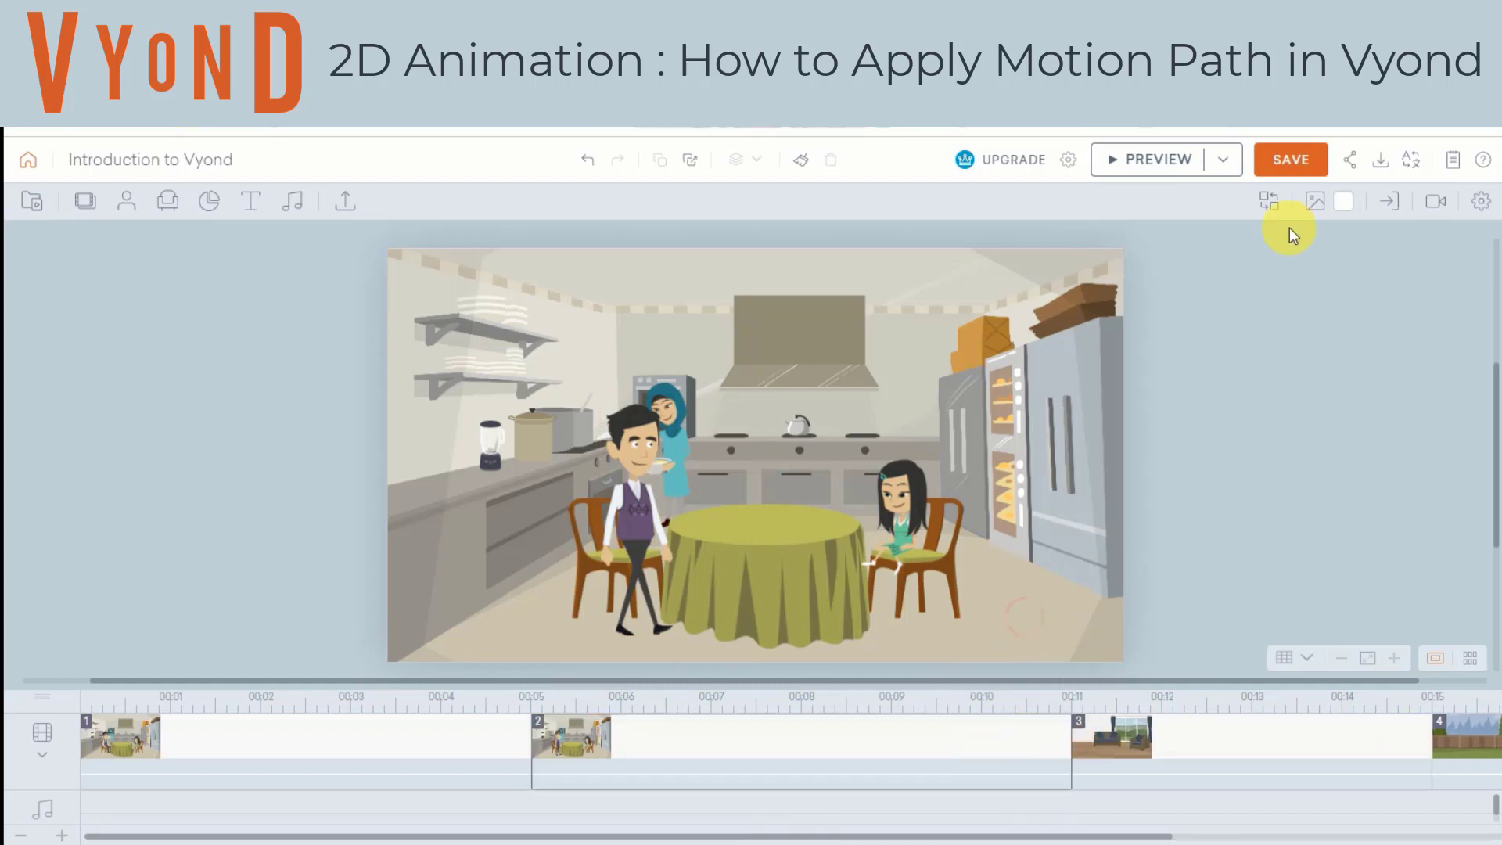
{"action": "left_click", "coordinate": [1174, 165]}
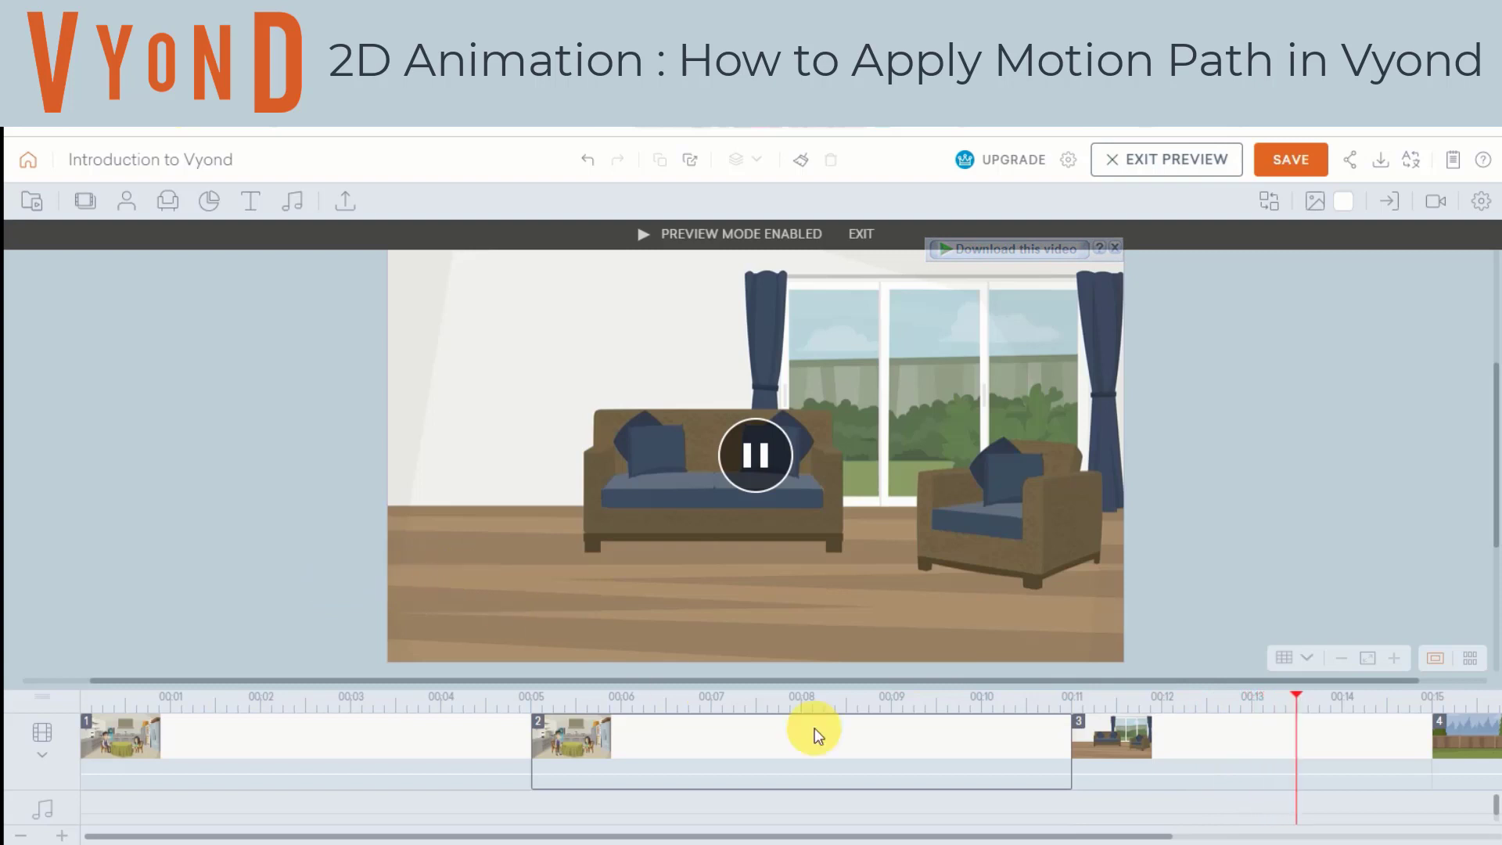
{"action": "left_click", "coordinate": [1167, 159]}
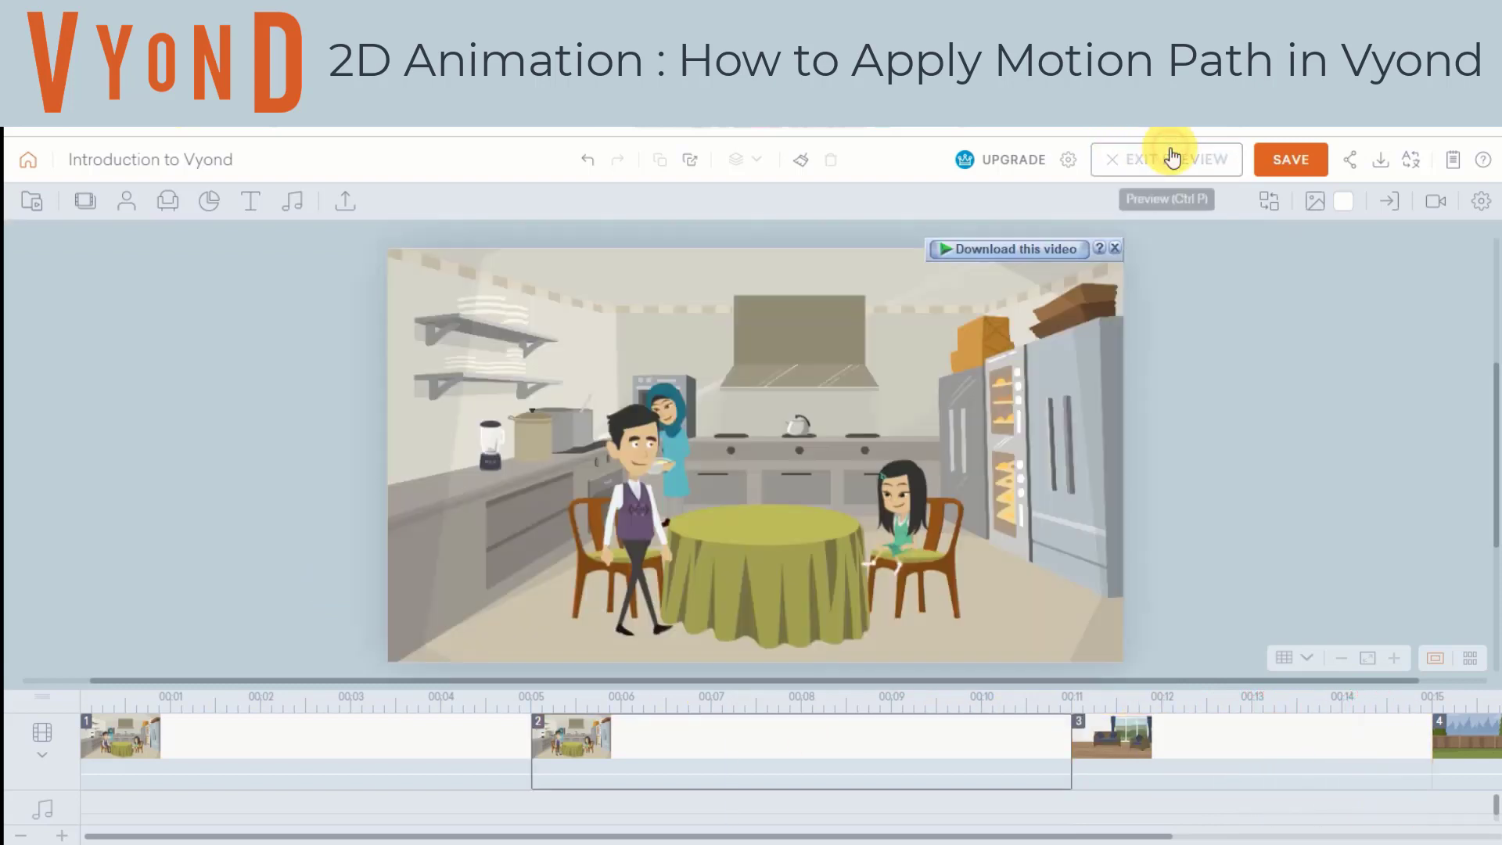
- Add the man from this video's characters to the living room scene and place him just outside its left edge
{"action": "left_click", "coordinate": [1079, 733]}
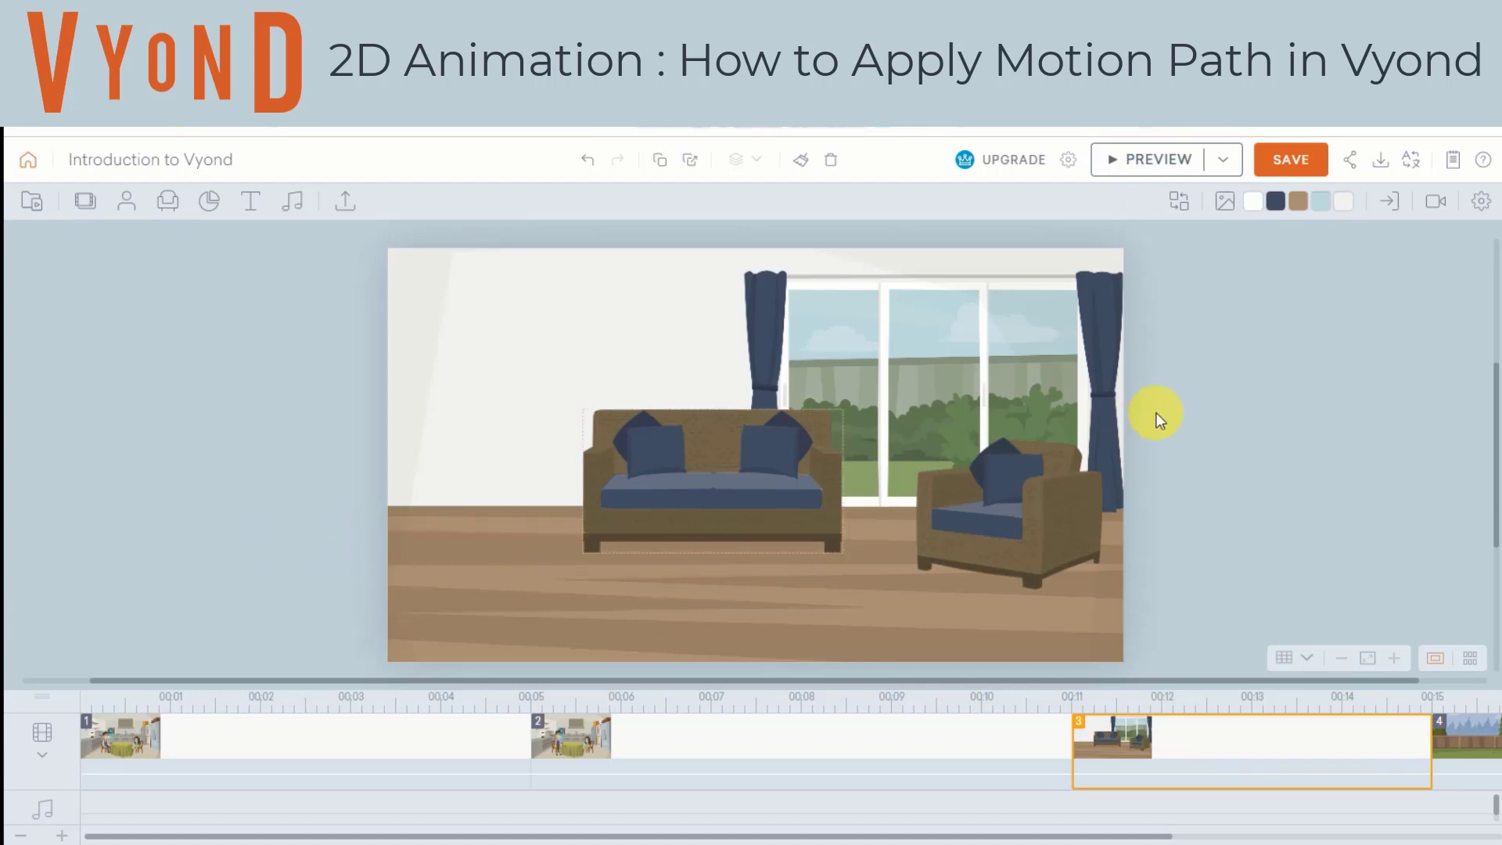
{"action": "left_click", "coordinate": [125, 201]}
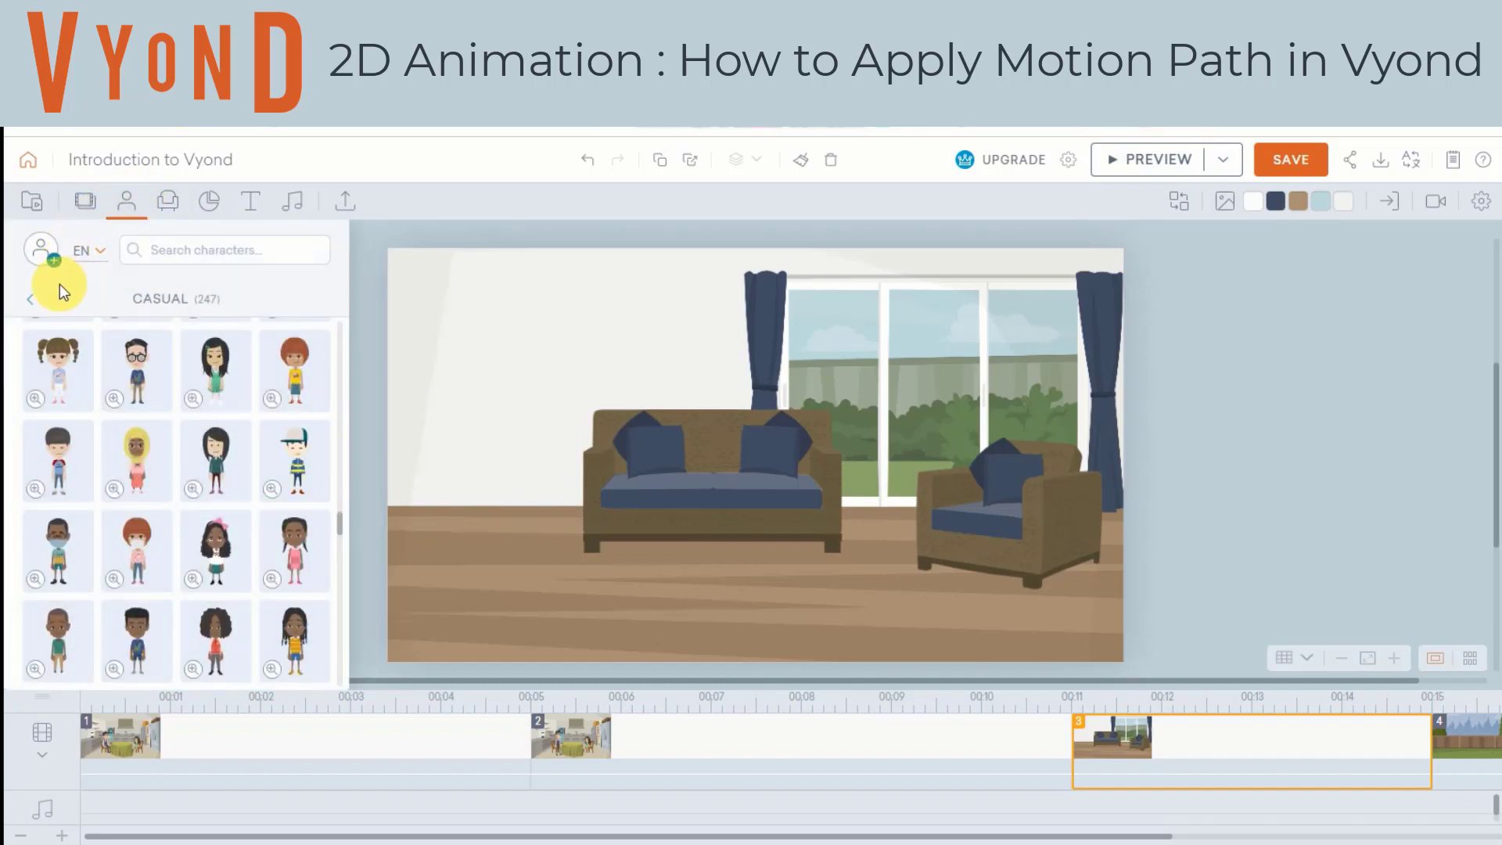
{"action": "left_click", "coordinate": [27, 302]}
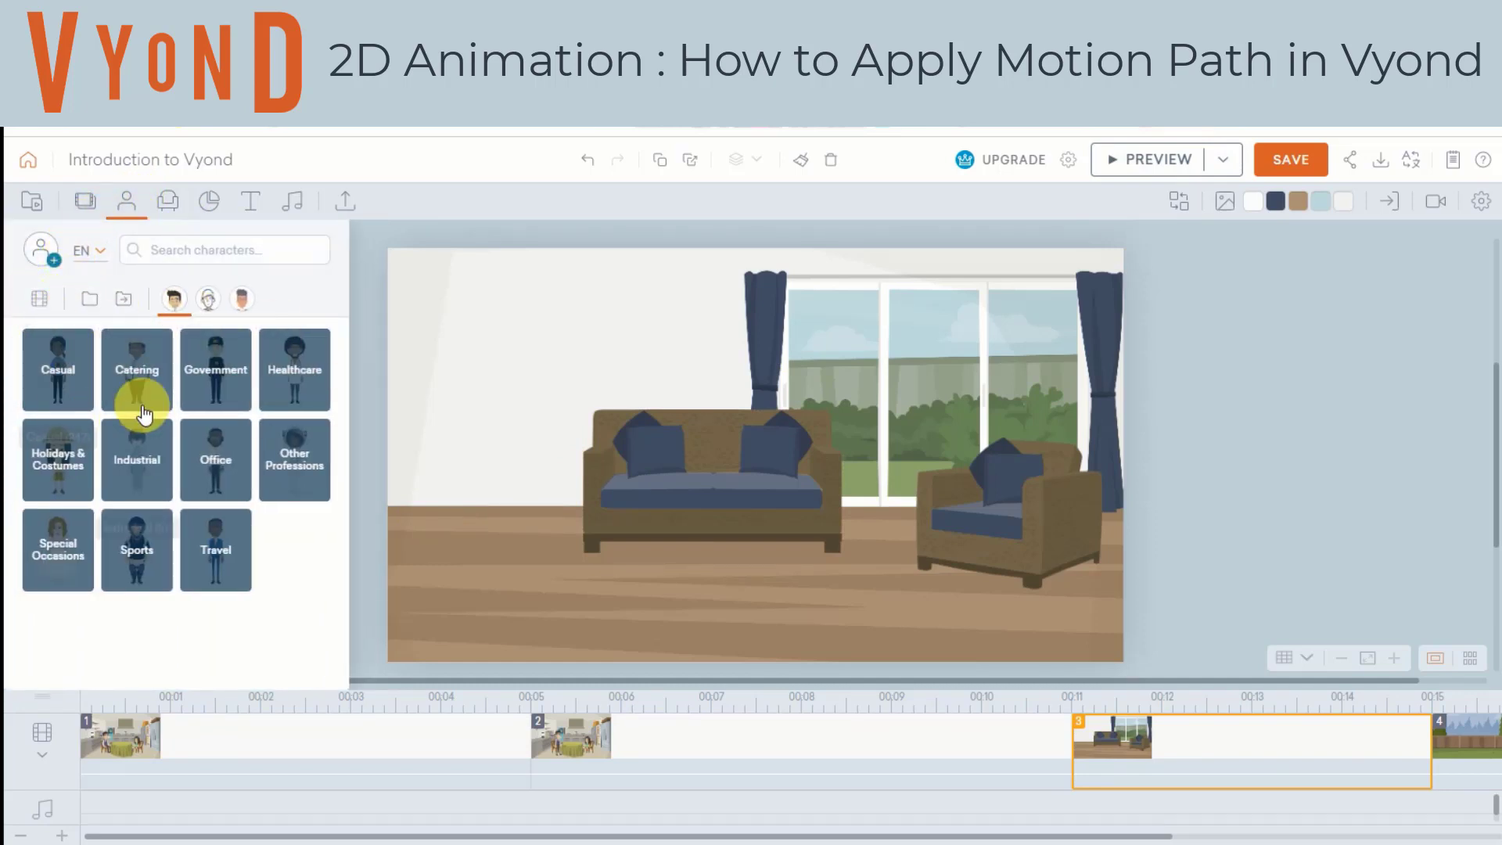
{"action": "left_click", "coordinate": [44, 300]}
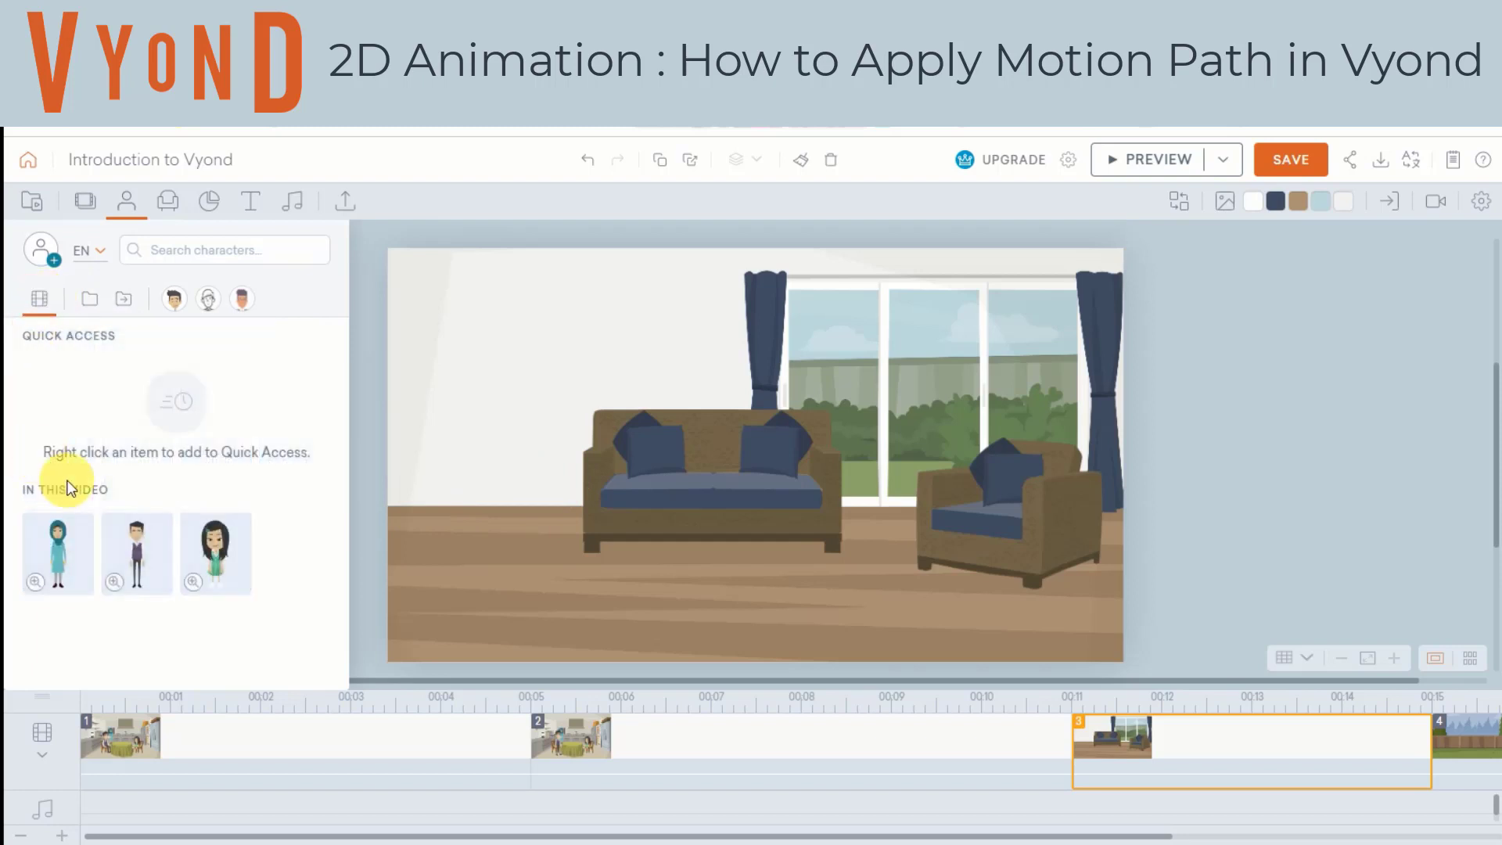
{"action": "left_click", "coordinate": [137, 557]}
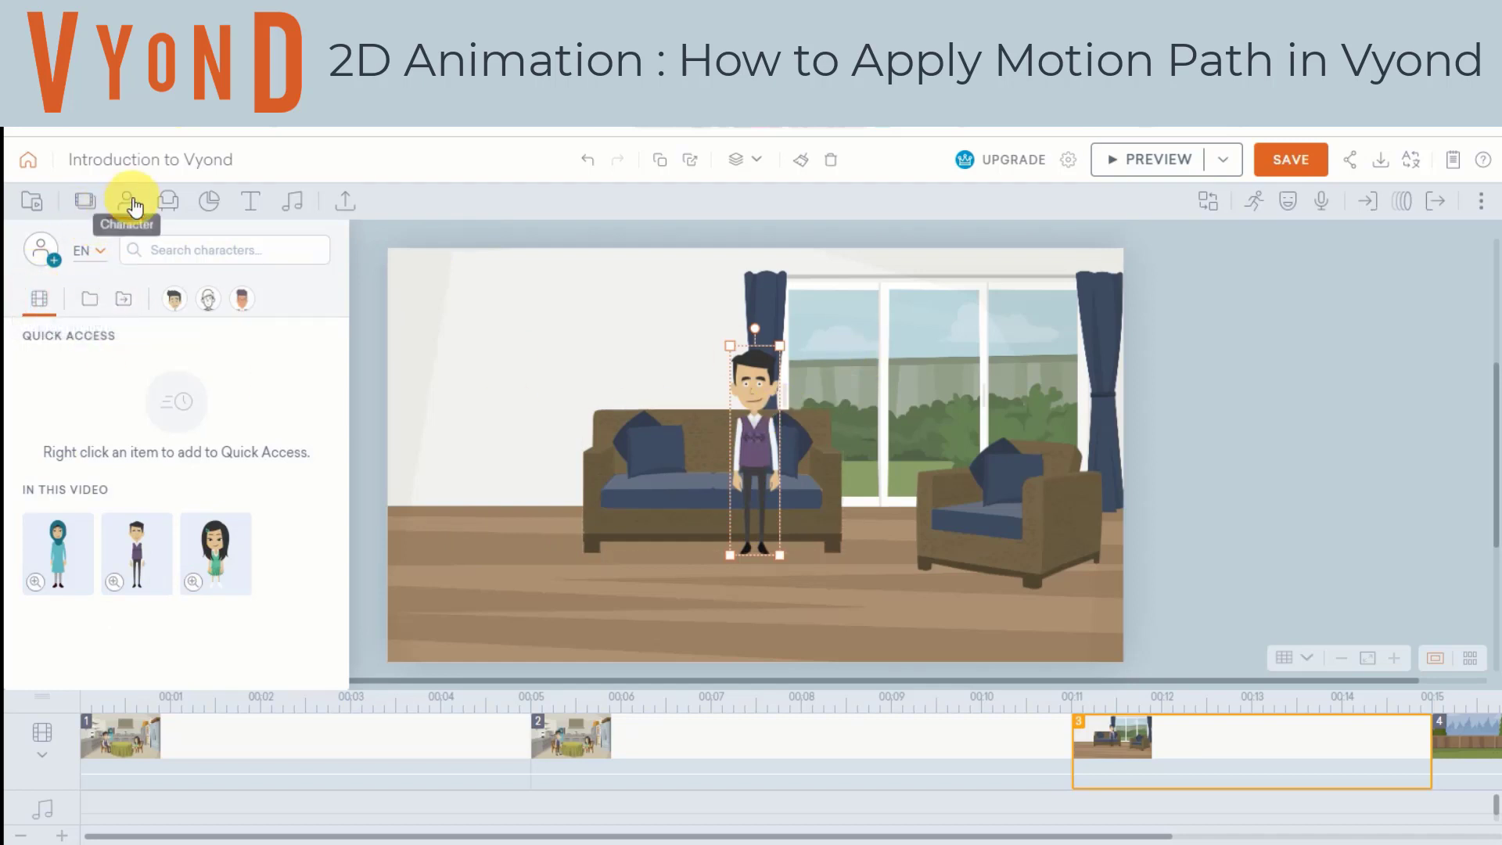
{"action": "left_click", "coordinate": [126, 201]}
{"action": "left_click_drag", "start_coordinate": [754, 387], "coordinate": [337, 453]}
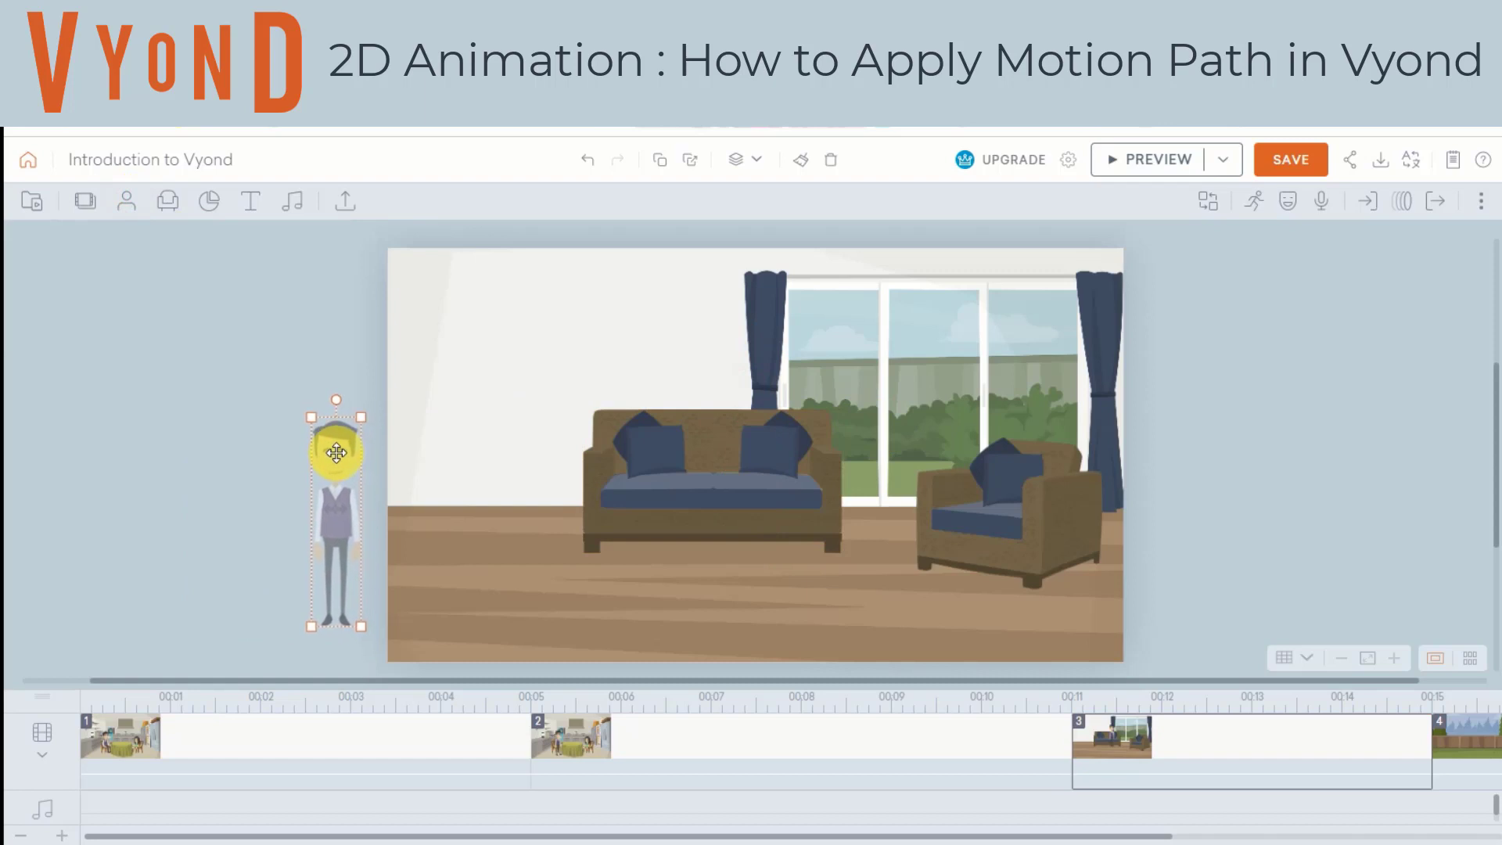
- Give the man the Walking action and flip him horizontally to face into the living room
{"action": "left_click", "coordinate": [1254, 205]}
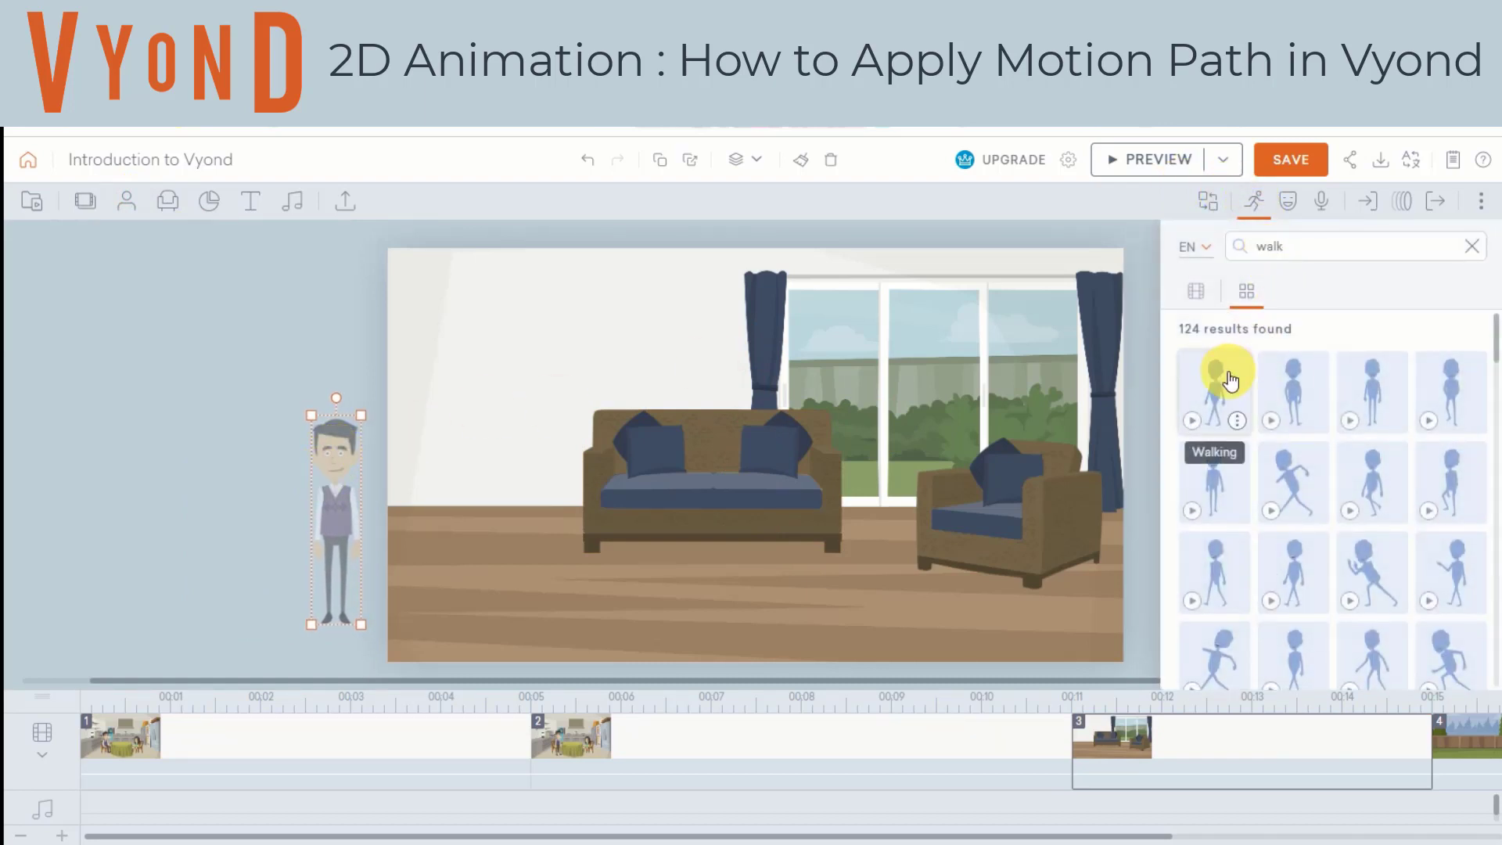
{"action": "left_click", "coordinate": [1209, 415]}
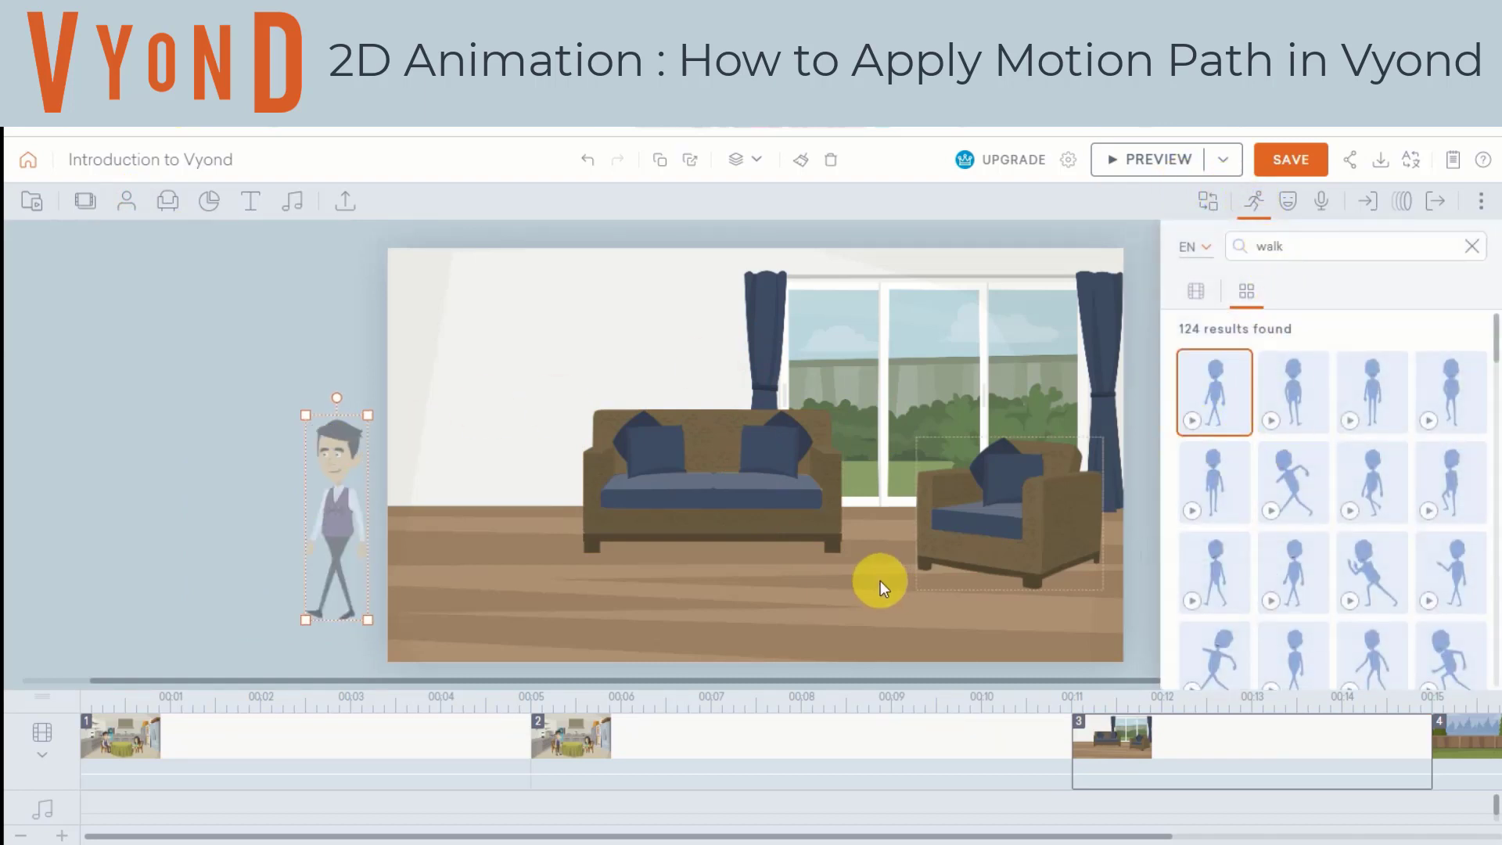
{"action": "right_click", "coordinate": [337, 517]}
{"action": "left_click", "coordinate": [412, 587]}
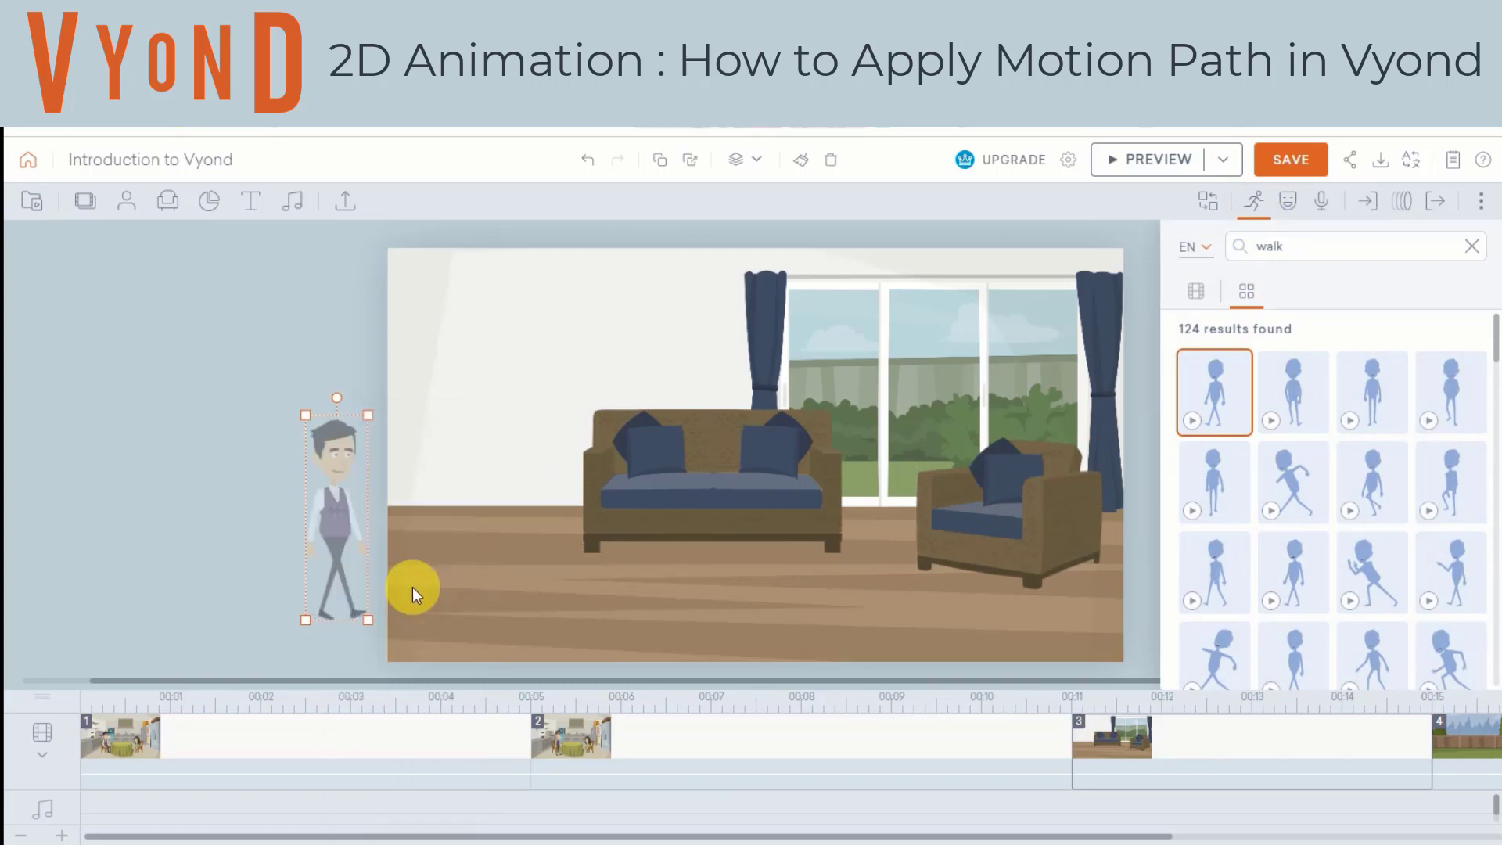
- Apply the horizontal left-to-right Line motion path to the walking man
{"action": "left_click", "coordinate": [1401, 205]}
{"action": "left_click", "coordinate": [1255, 282]}
{"action": "left_click", "coordinate": [1268, 399]}
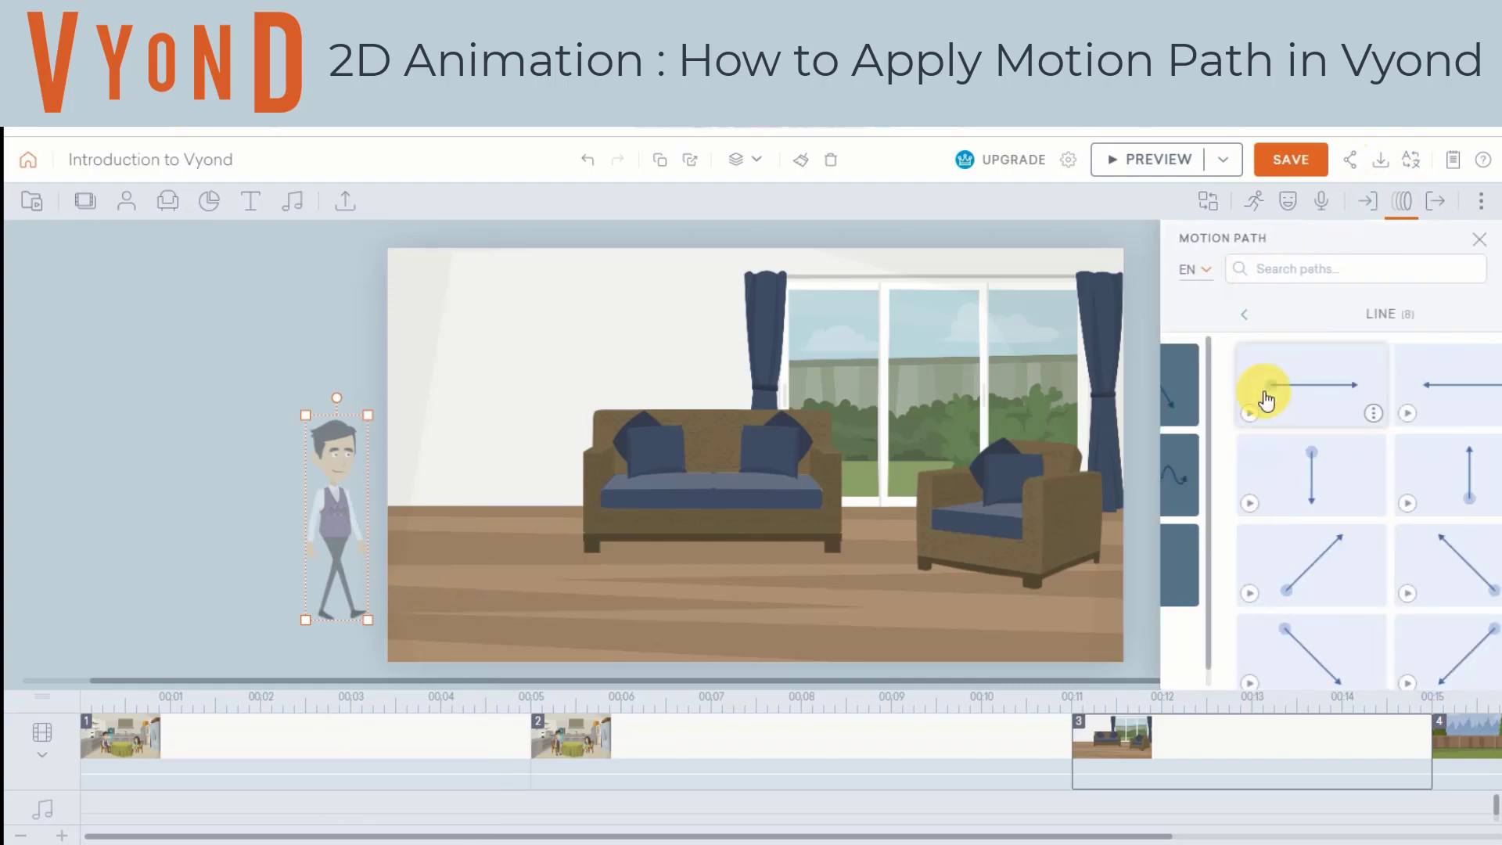
{"action": "left_click", "coordinate": [1260, 374]}
{"action": "left_click", "coordinate": [850, 562]}
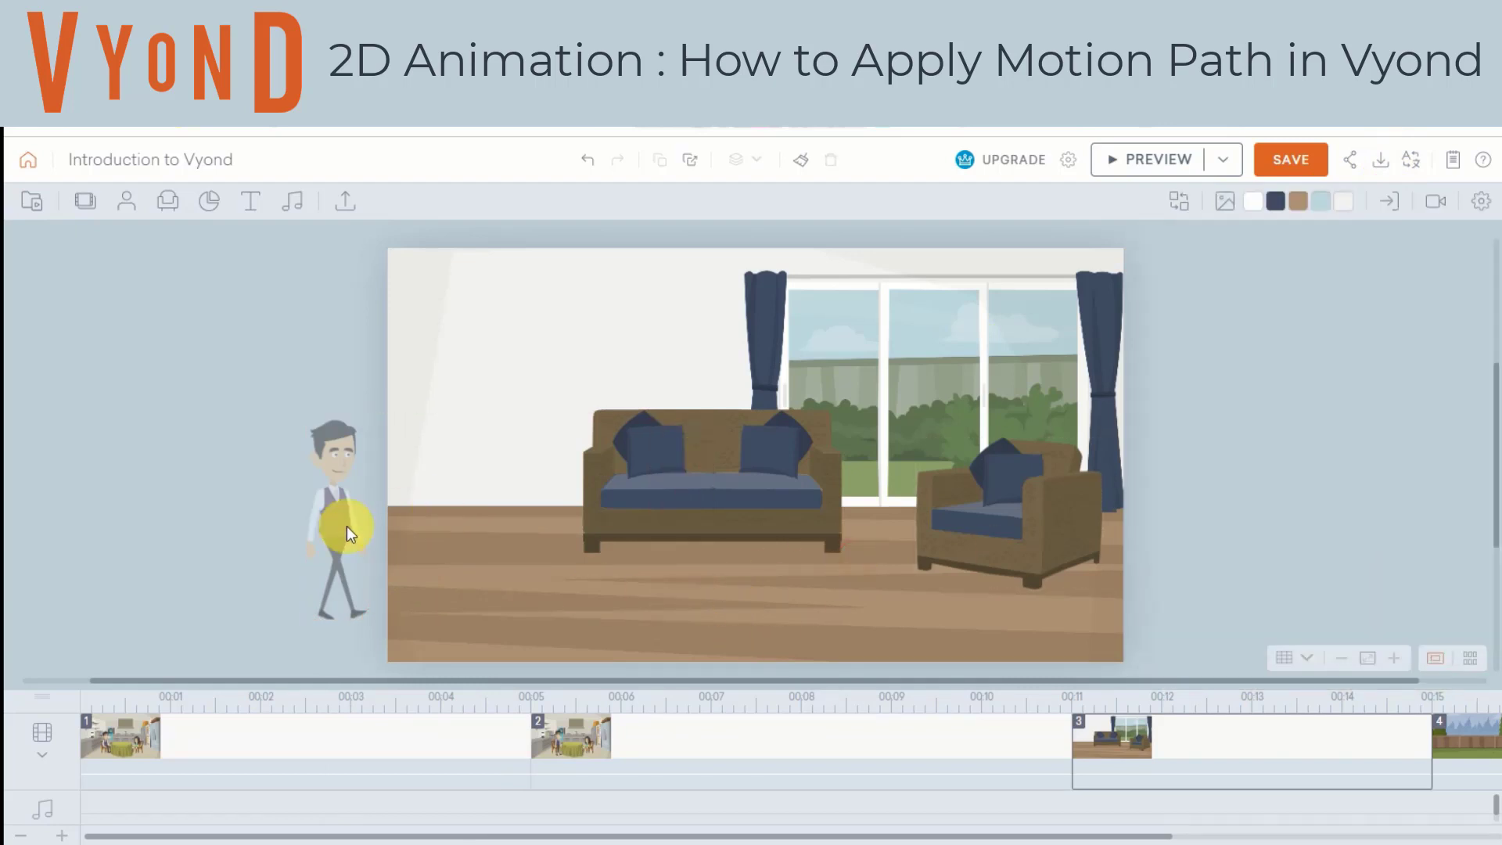
- Move the path's end point in front of the sofa's right seat and raise the man's starting position slightly
{"action": "left_click", "coordinate": [318, 515]}
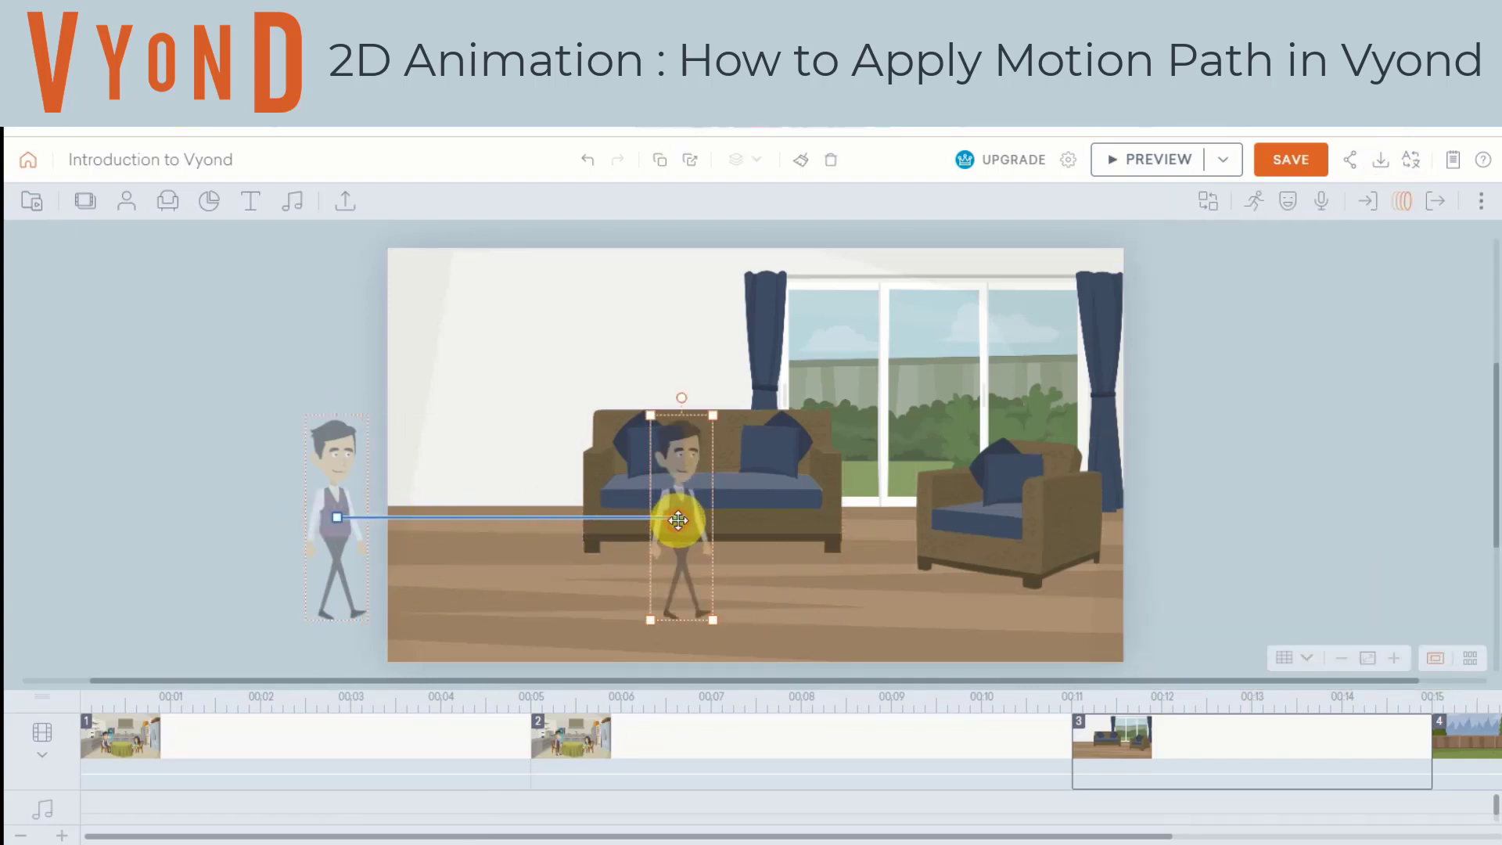
{"action": "left_click_drag", "start_coordinate": [679, 520], "coordinate": [764, 456]}
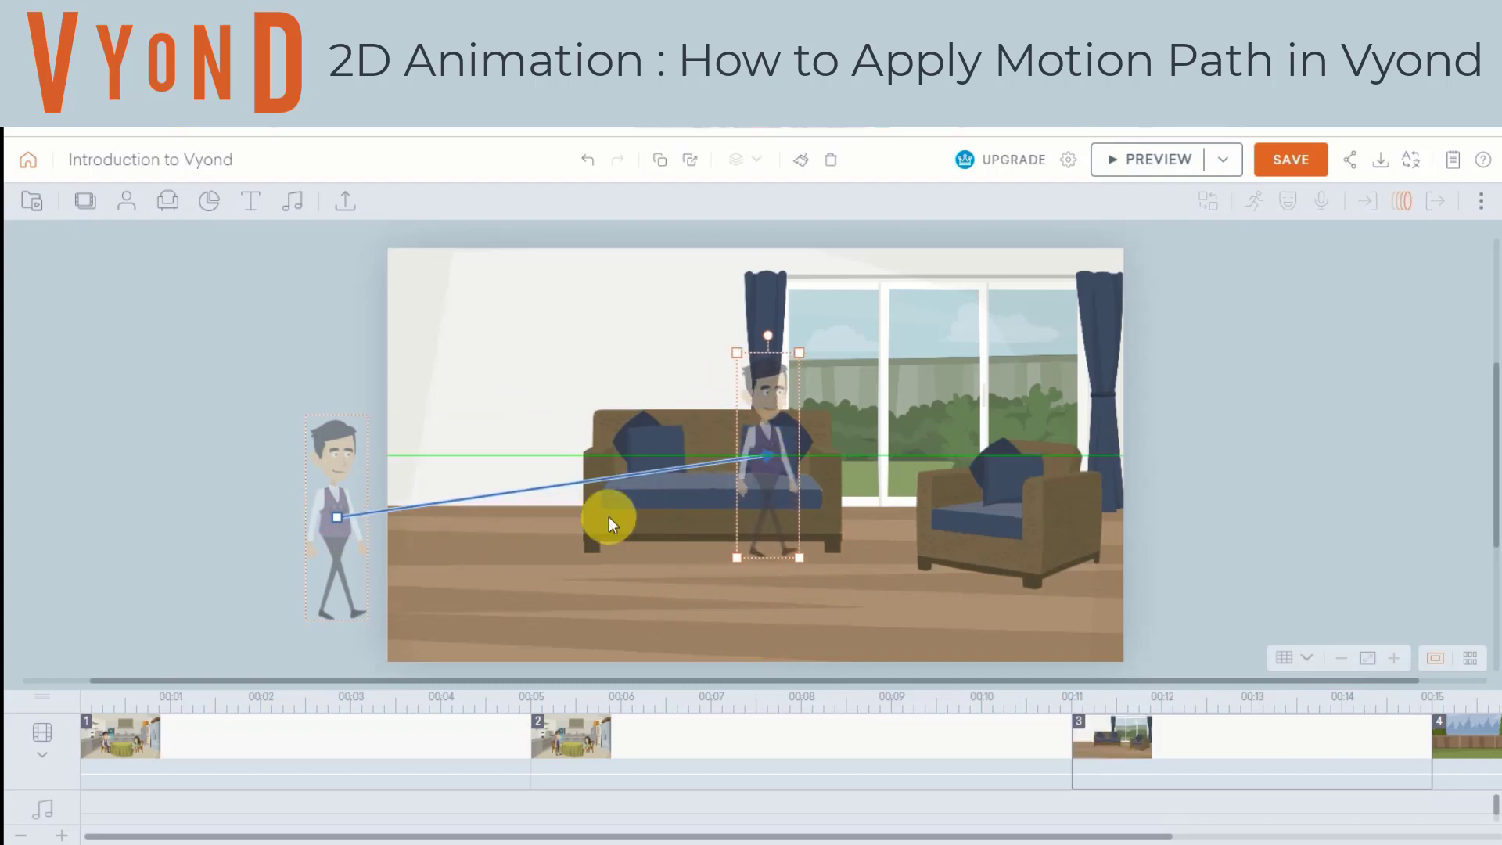
{"action": "left_click_drag", "start_coordinate": [336, 511], "coordinate": [330, 477]}
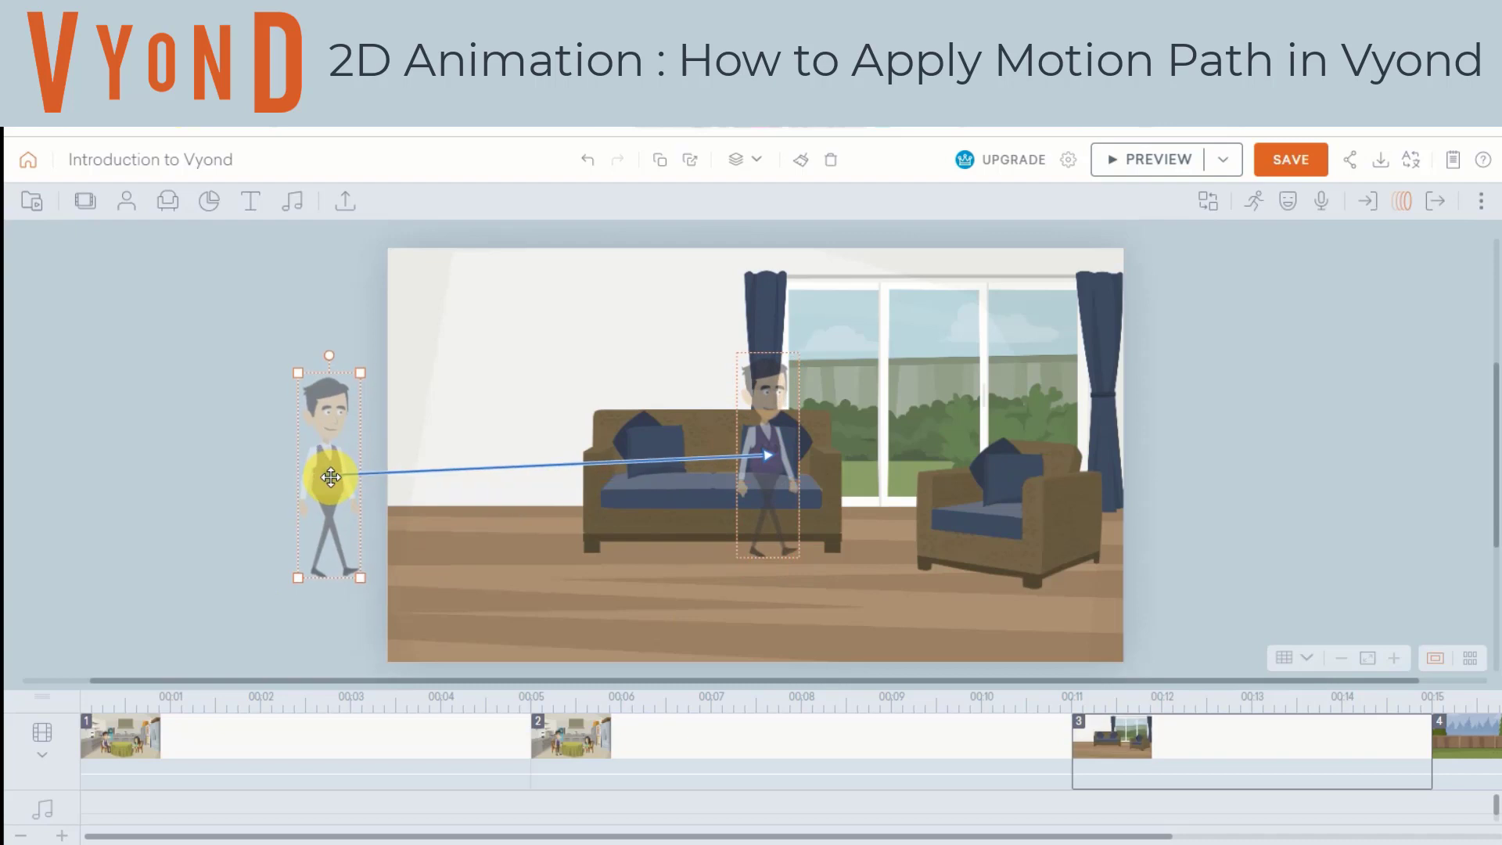
{"action": "left_click", "coordinate": [892, 573]}
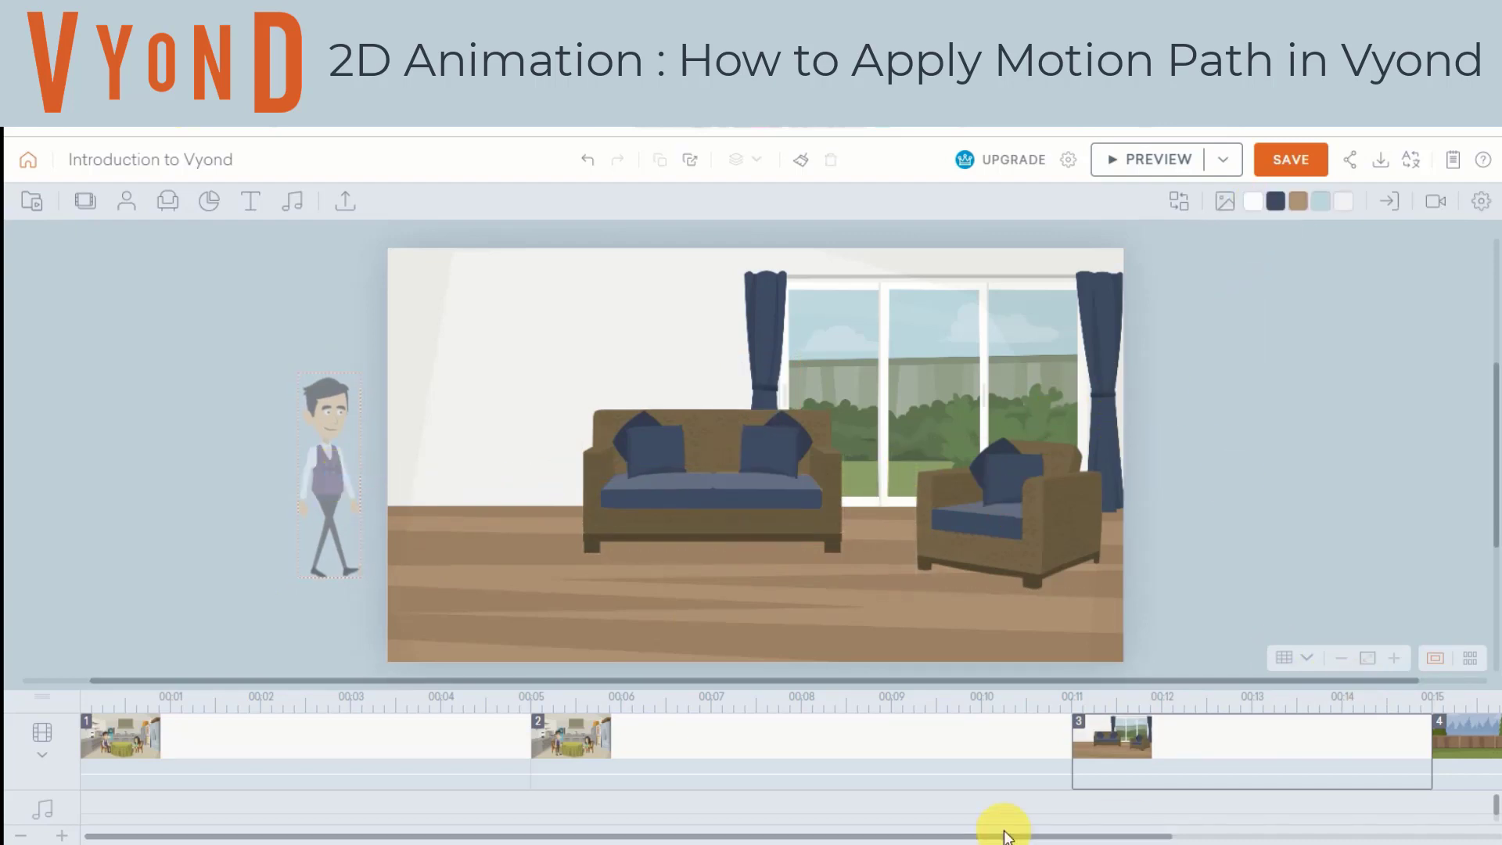
- Extend the living room scene to end at about 18 seconds on the timeline and preview the man's walk
{"action": "left_click_drag", "start_coordinate": [1004, 835], "coordinate": [1254, 835]}
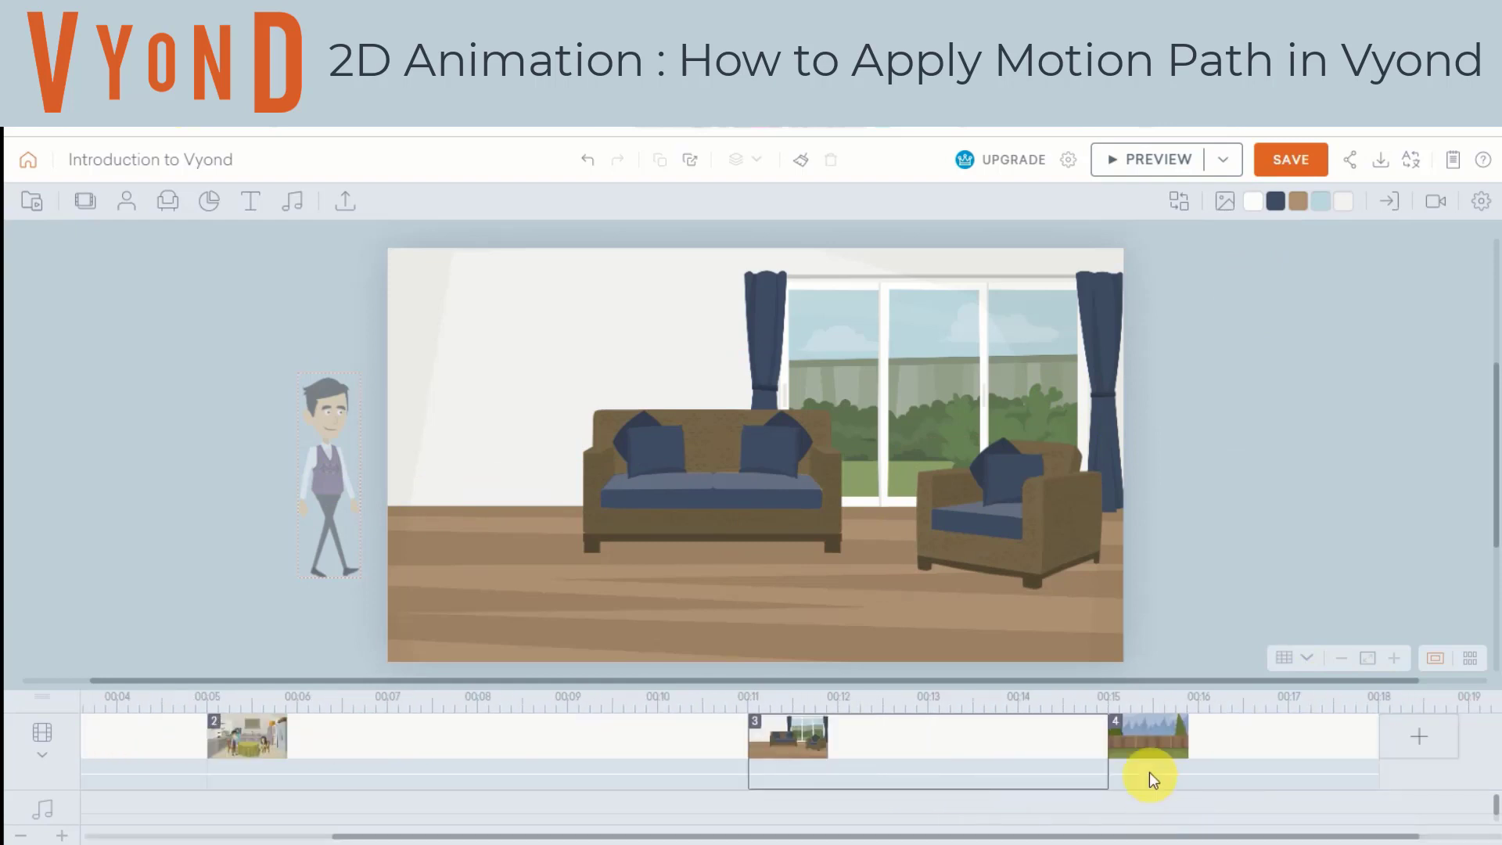
{"action": "left_click_drag", "start_coordinate": [1106, 757], "coordinate": [1339, 771]}
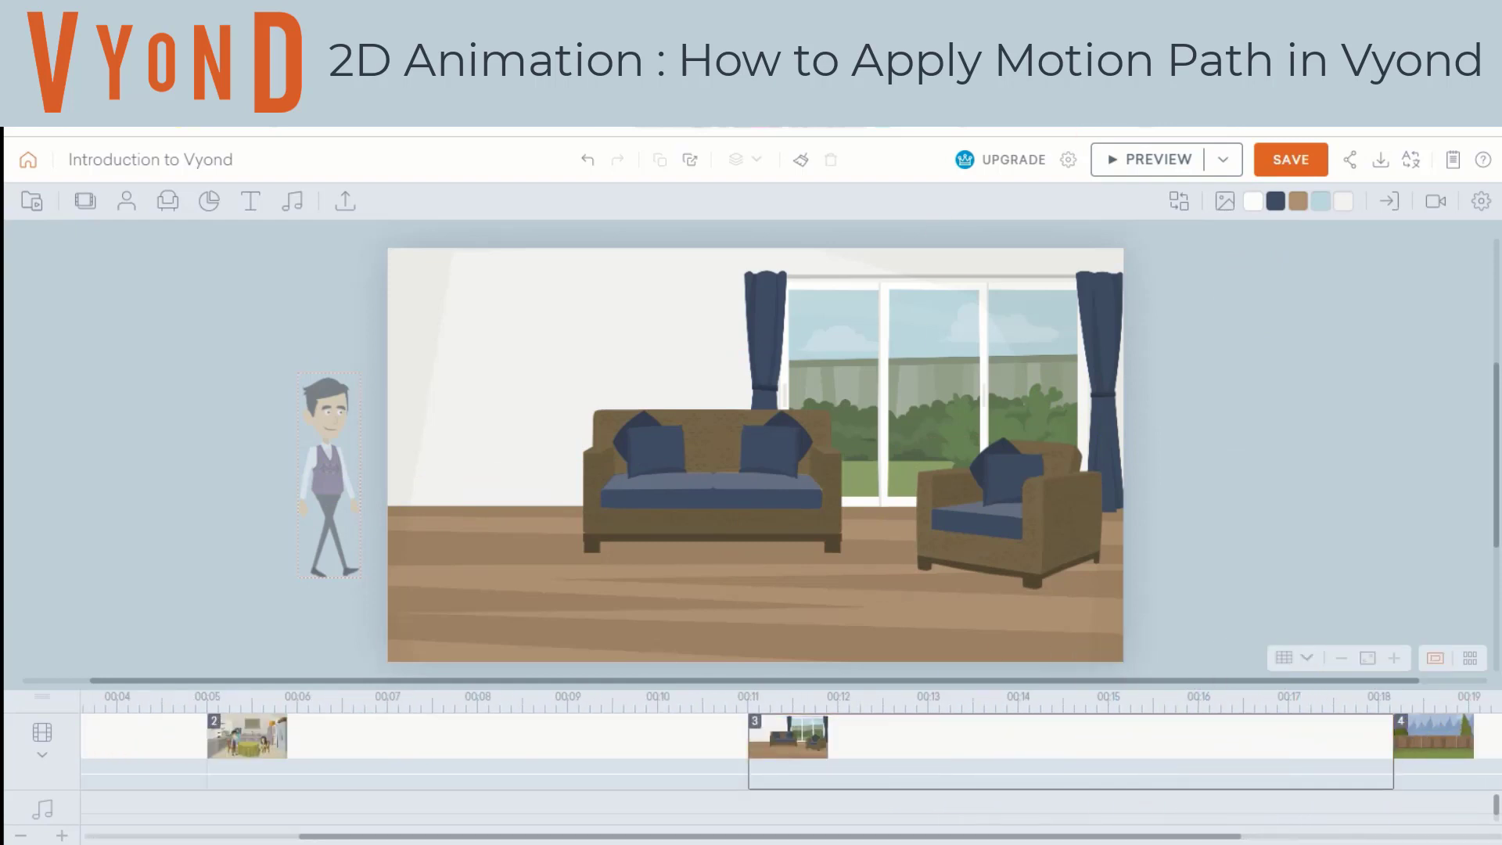
{"action": "left_click", "coordinate": [1163, 171]}
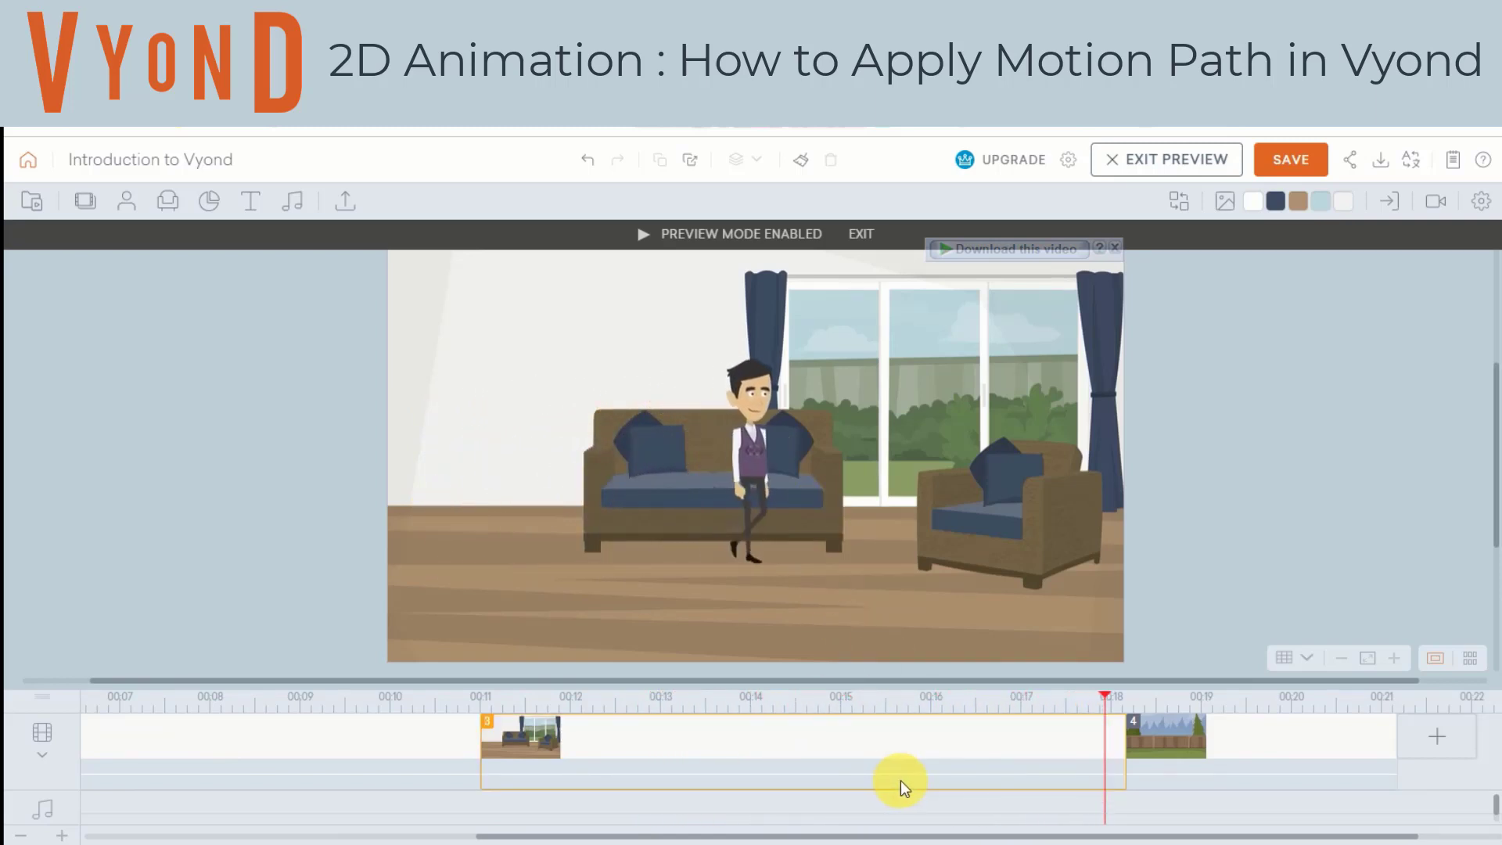
{"action": "left_click", "coordinate": [1174, 161]}
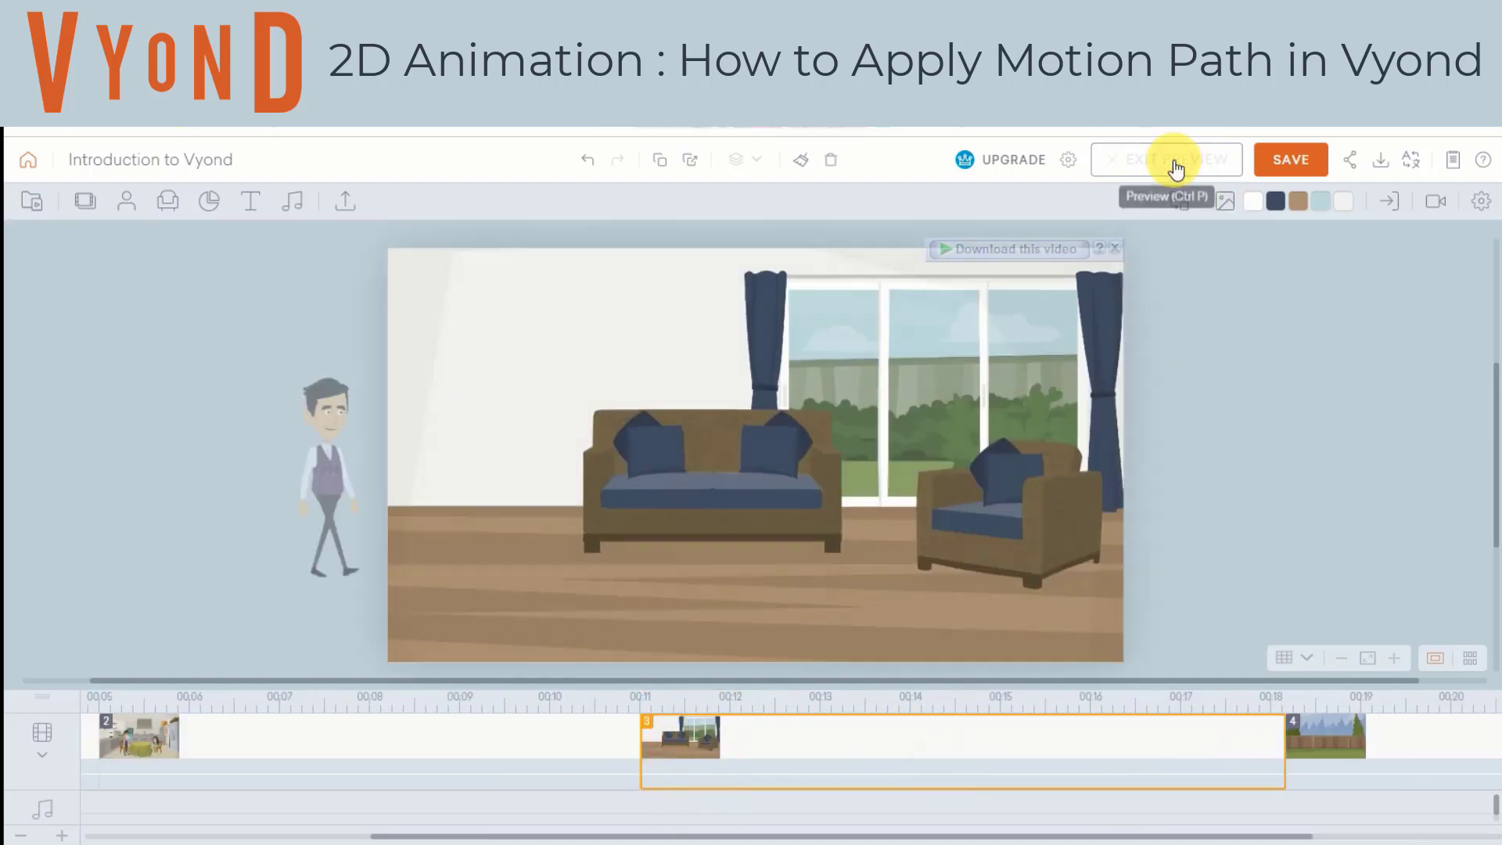
- Add a Continue Scene directly after the living room walking scene
{"action": "left_click_drag", "start_coordinate": [1140, 834], "coordinate": [1150, 834]}
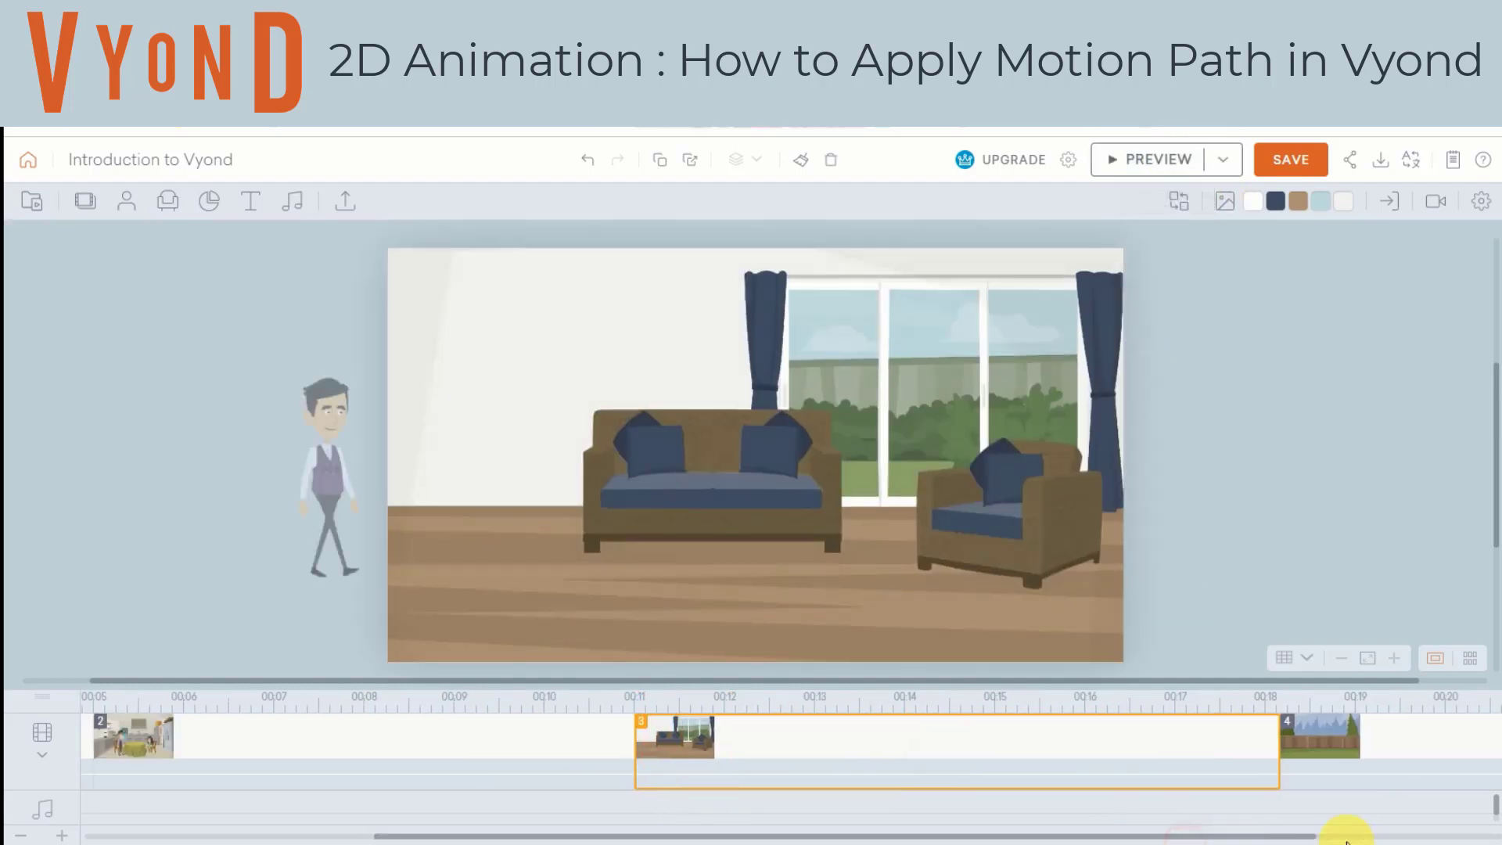
{"action": "right_click", "coordinate": [1175, 755]}
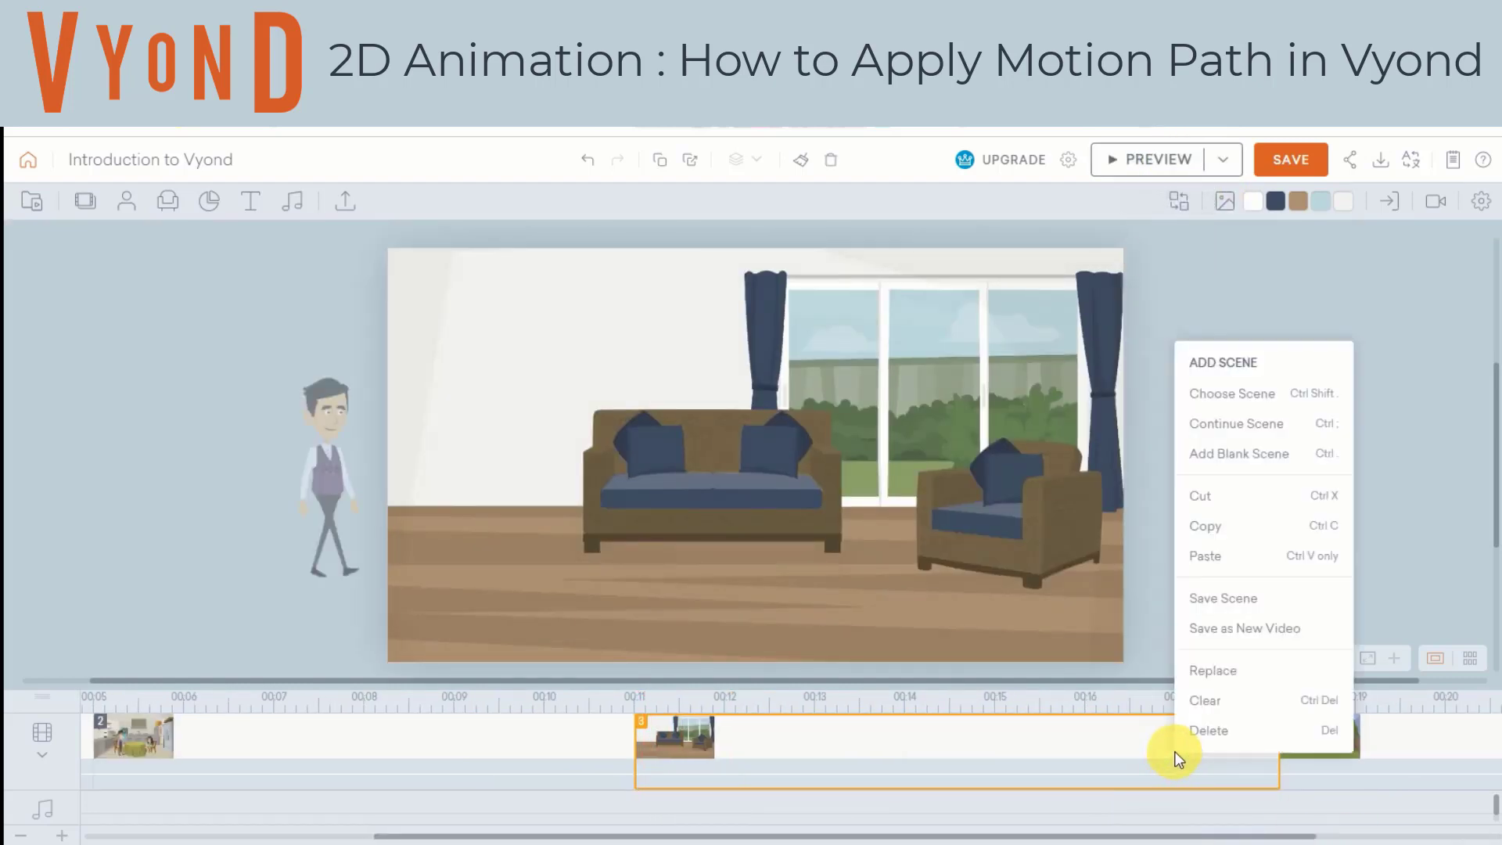
{"action": "left_click", "coordinate": [1233, 426]}
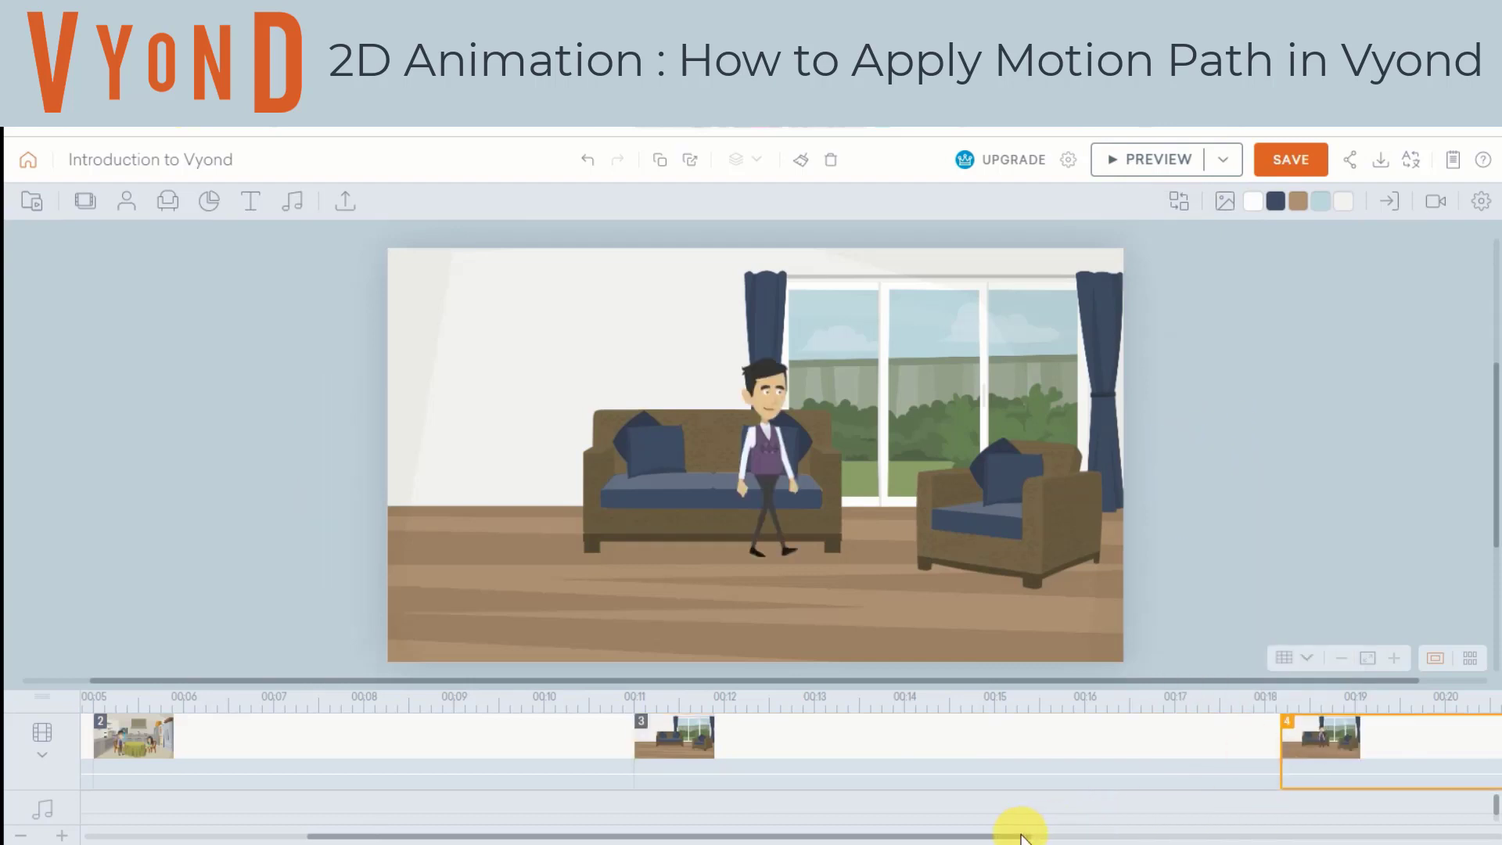
{"action": "left_click_drag", "start_coordinate": [1021, 835], "coordinate": [1322, 834]}
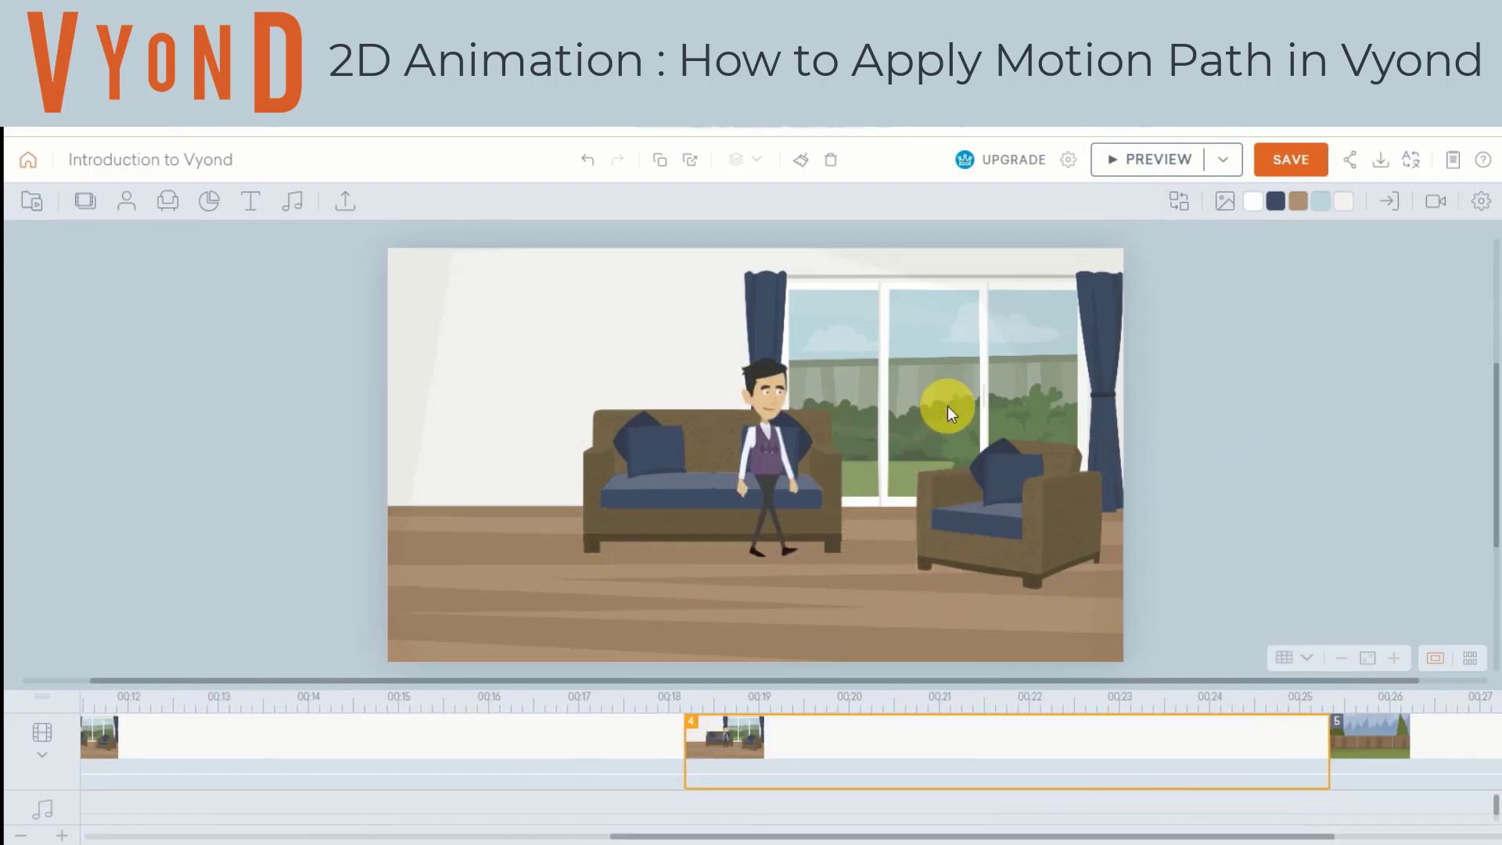
- Search the actions for "sit down" and apply Sitting down to the man, positioning him slightly higher in front of the sofa
{"action": "left_click", "coordinate": [775, 387]}
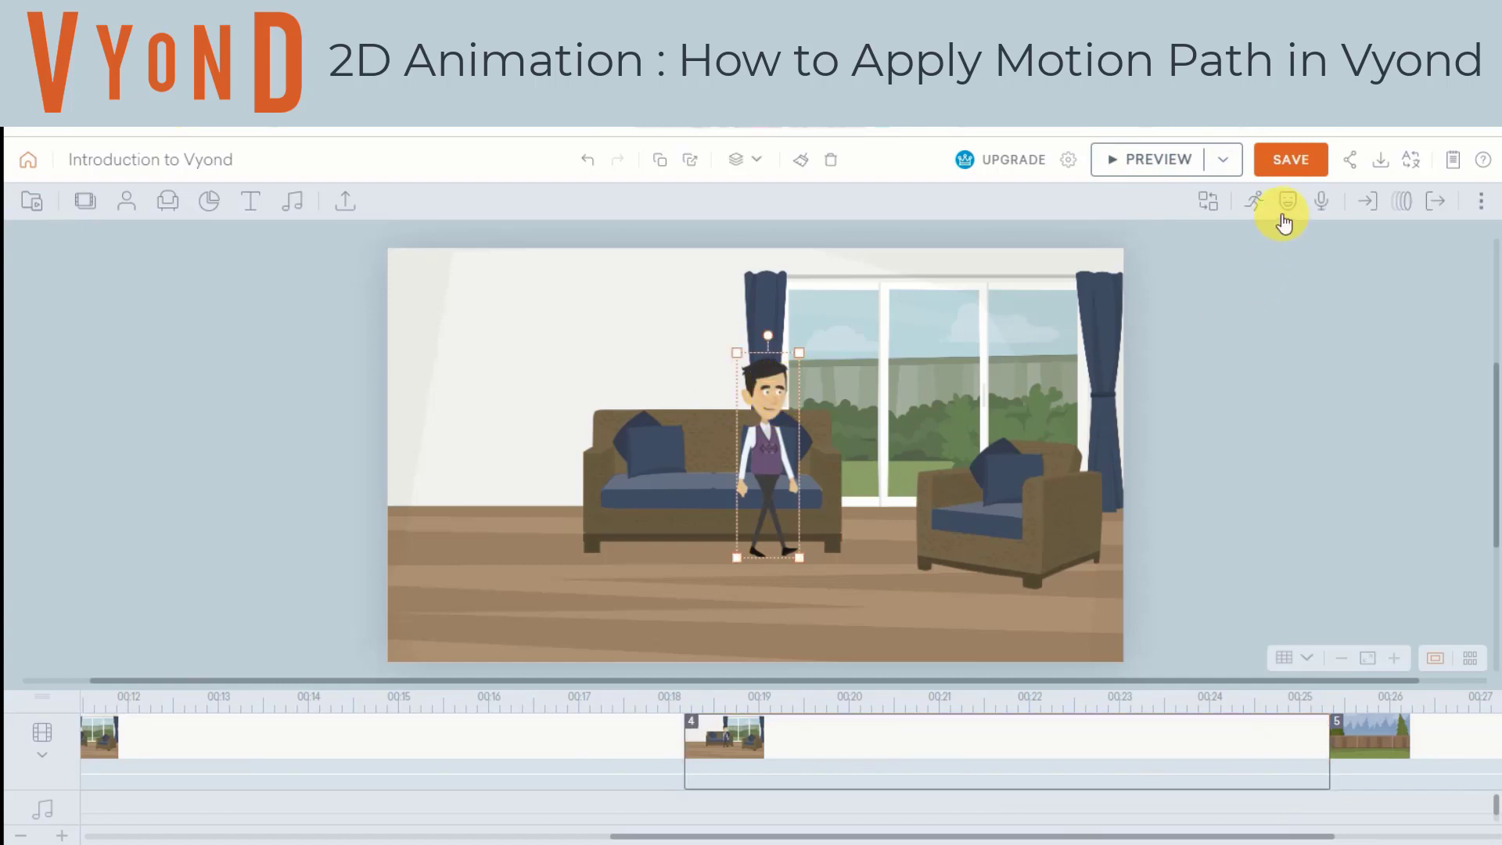
{"action": "left_click", "coordinate": [1264, 201]}
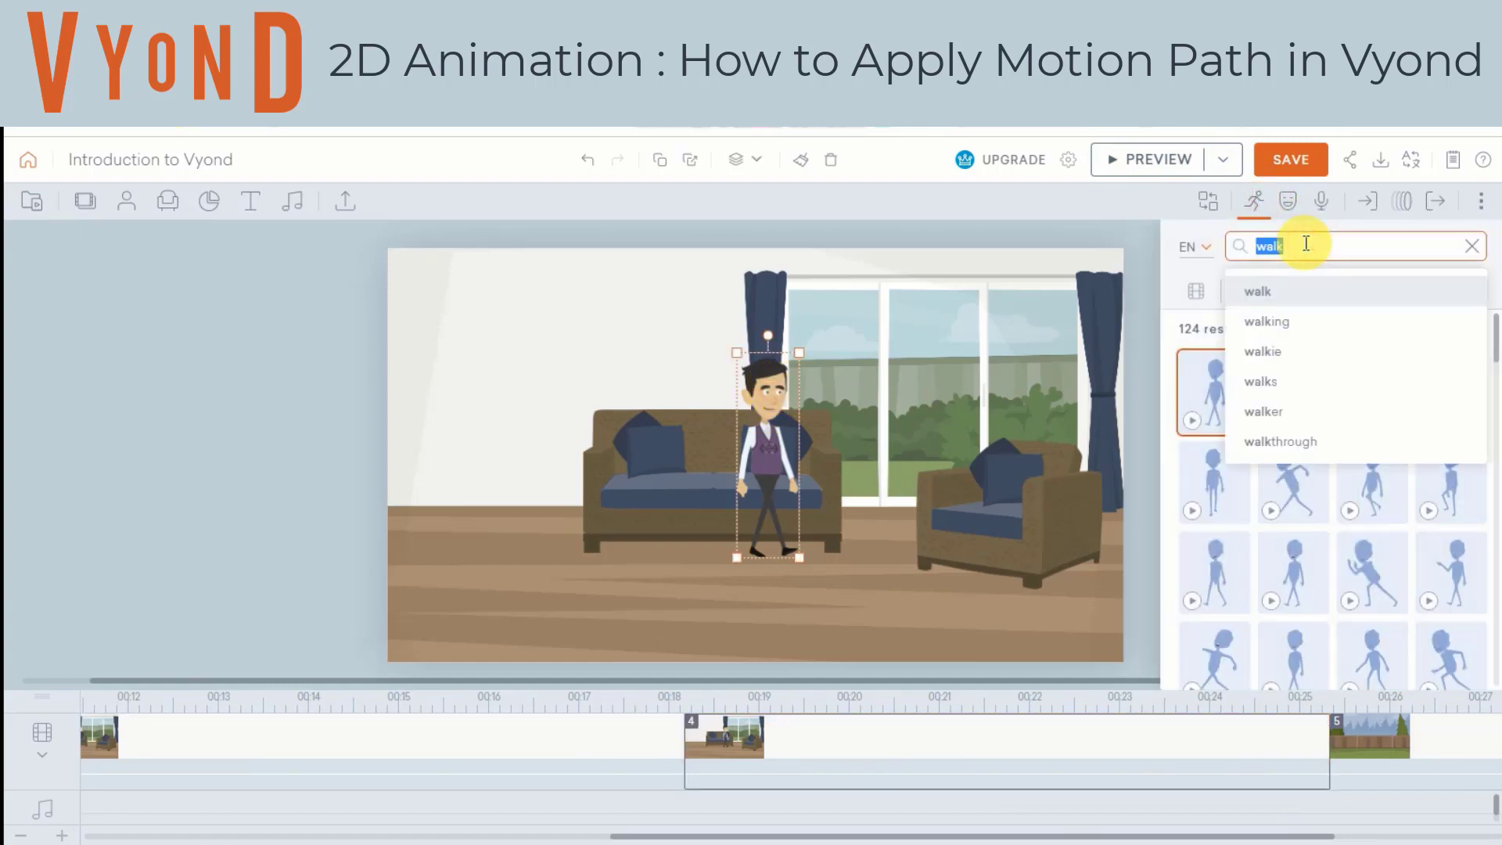
{"action": "type", "text": "sit dow"}
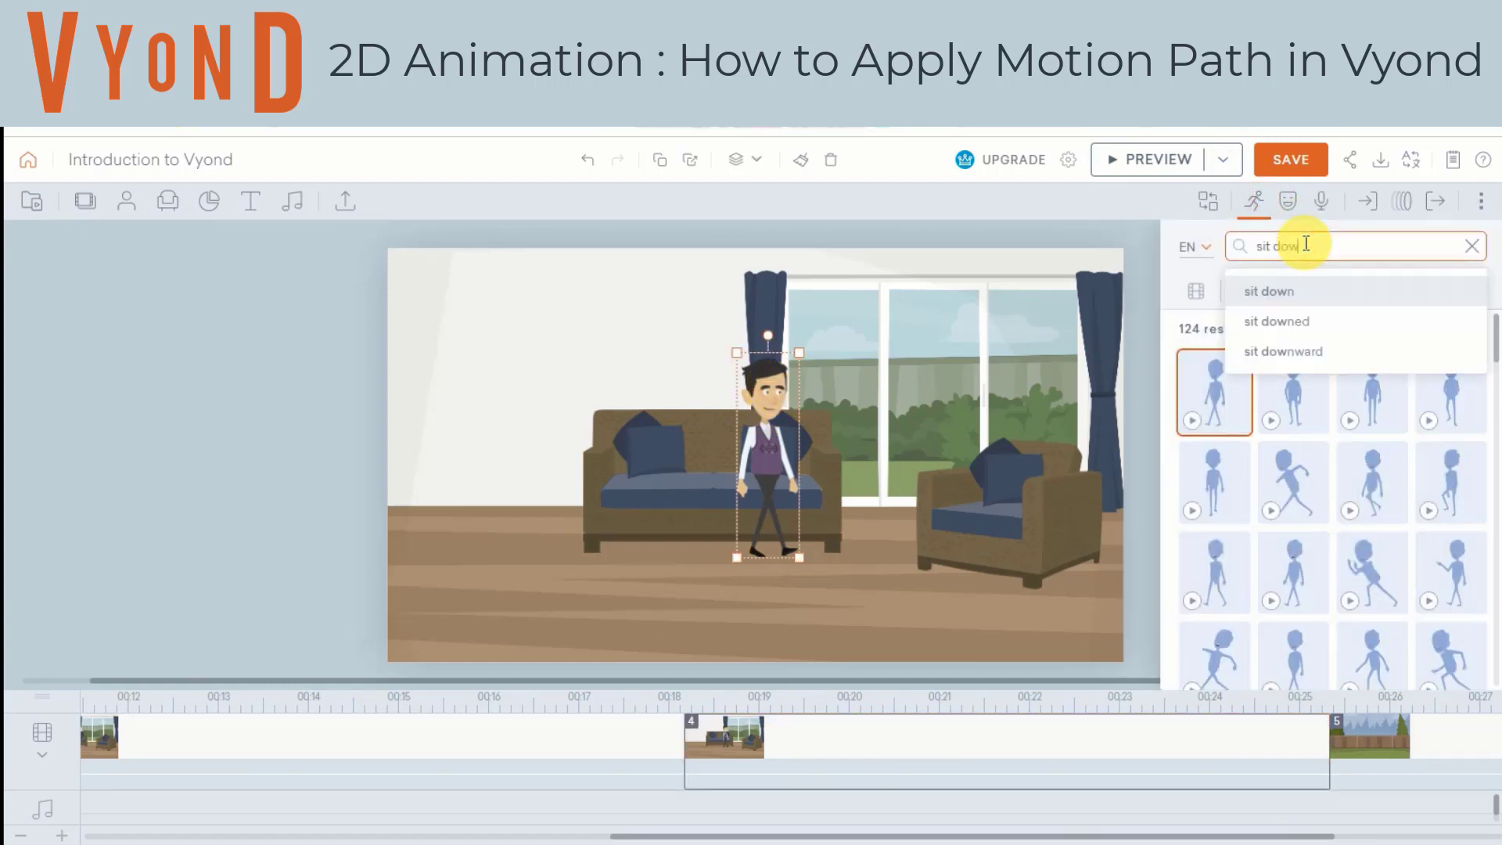
{"action": "type", "text": "n"}
{"action": "key", "text": "Return"}
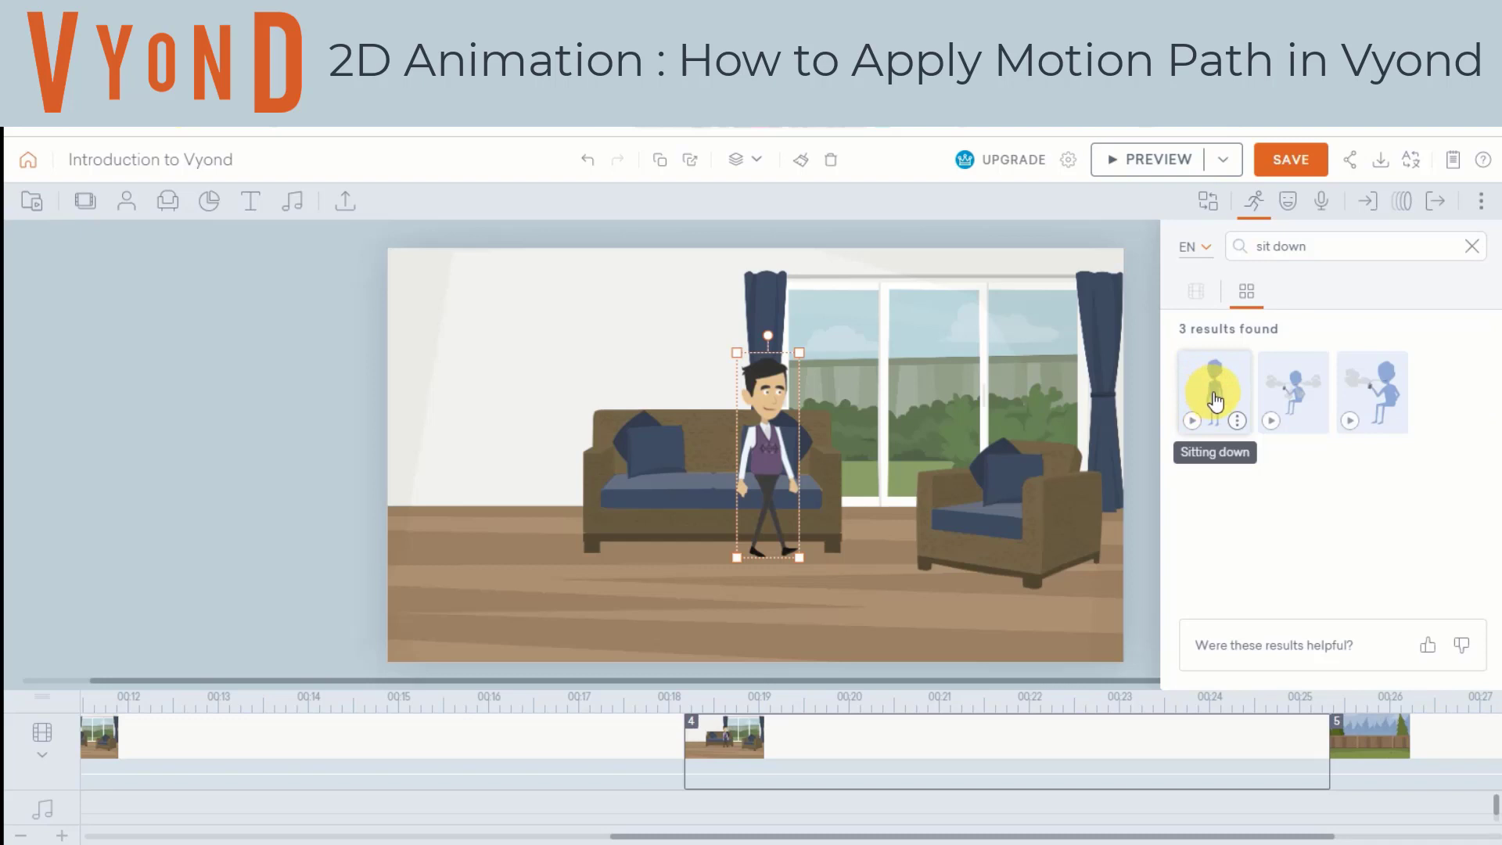
{"action": "left_click_drag", "start_coordinate": [1215, 394], "coordinate": [765, 434]}
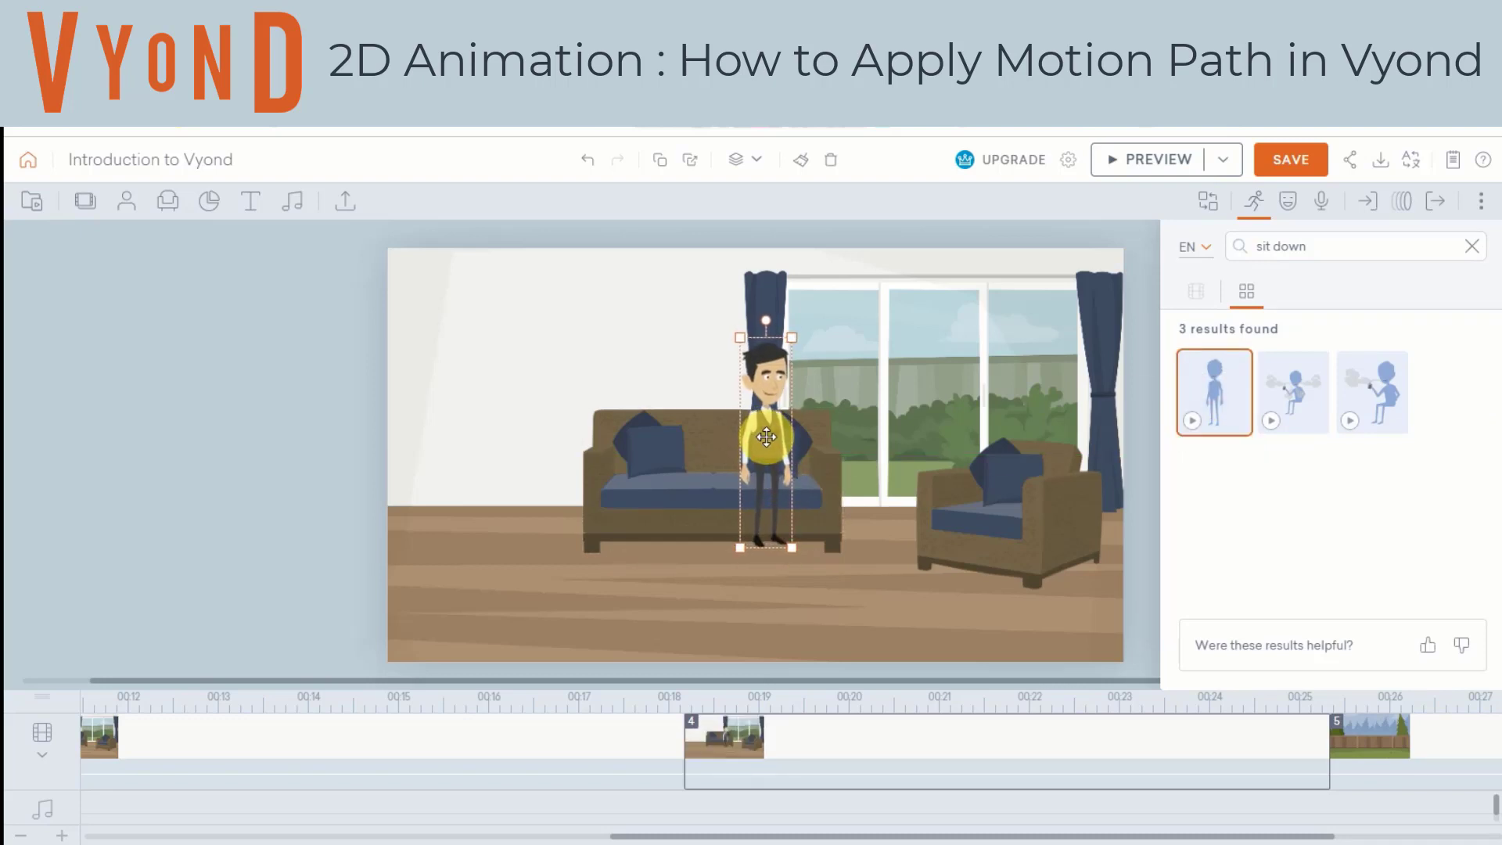
- Shorten the continued living room scene to end at about 19 seconds on the timeline
{"action": "left_click", "coordinate": [1333, 742]}
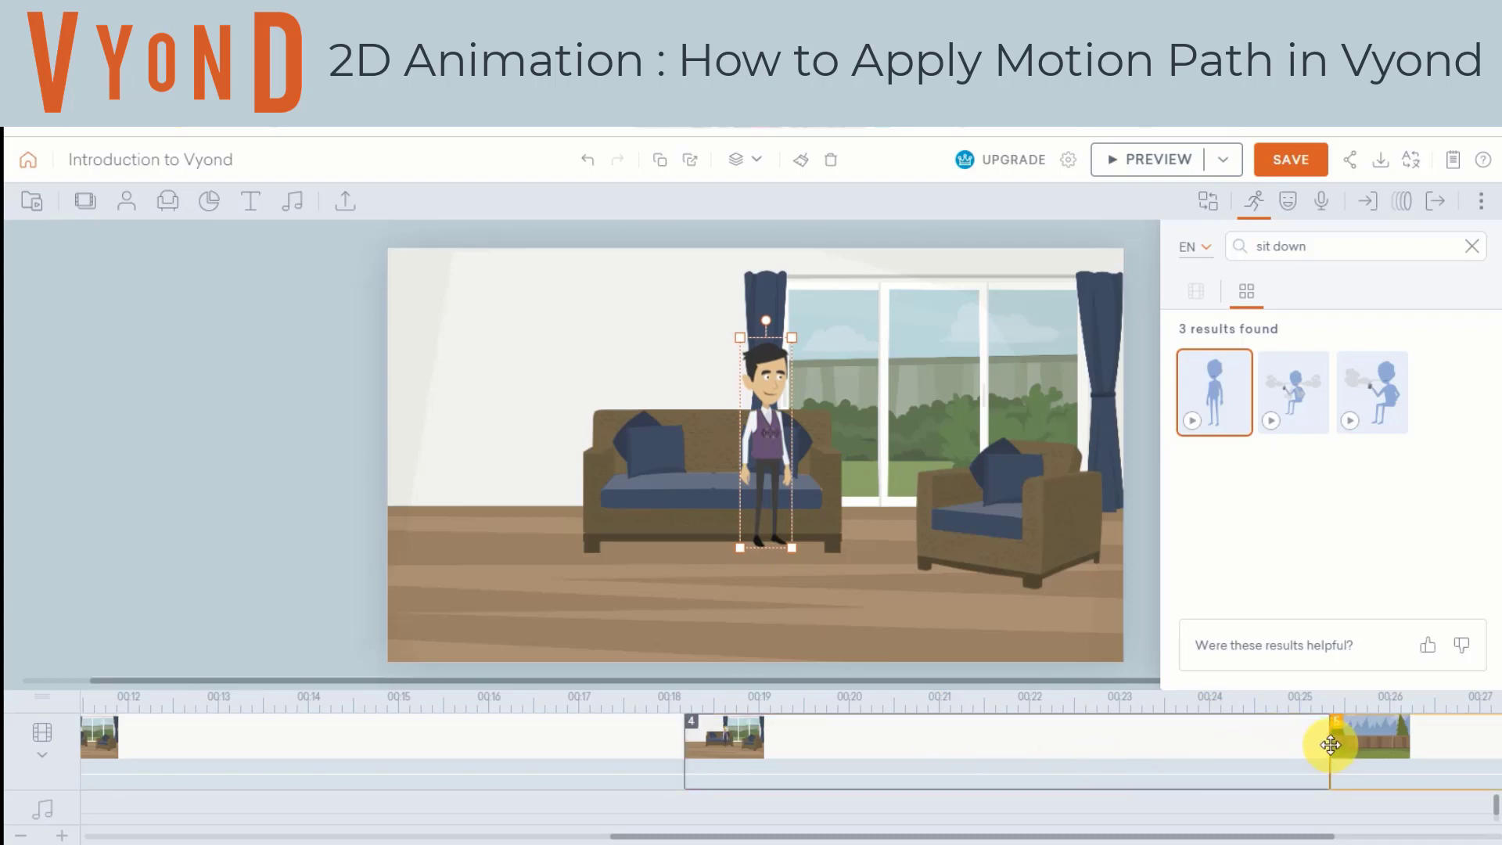
{"action": "left_click_drag", "start_coordinate": [1330, 742], "coordinate": [765, 753]}
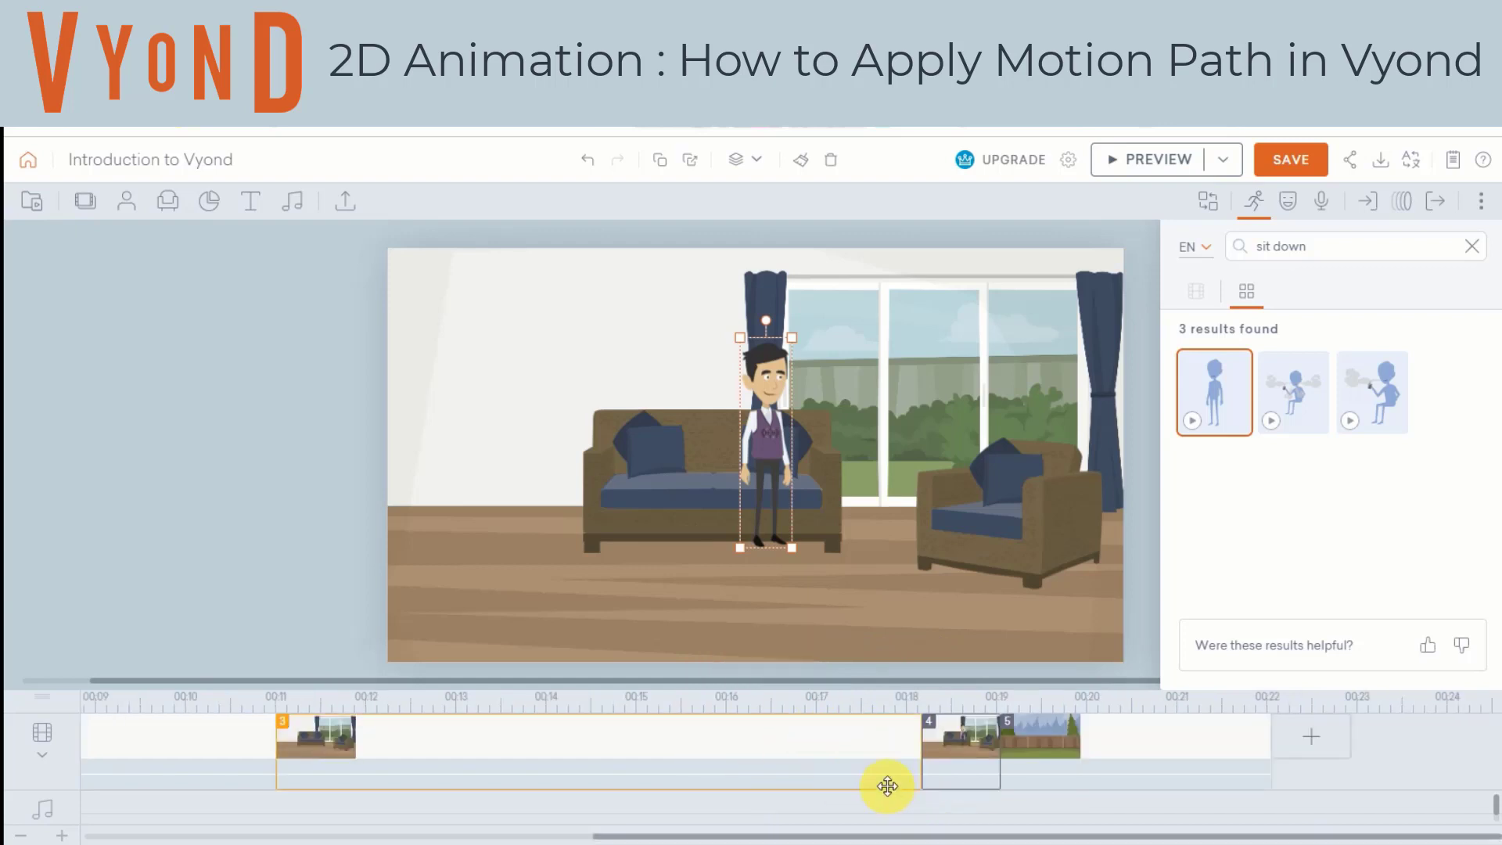
{"action": "left_click", "coordinate": [955, 757]}
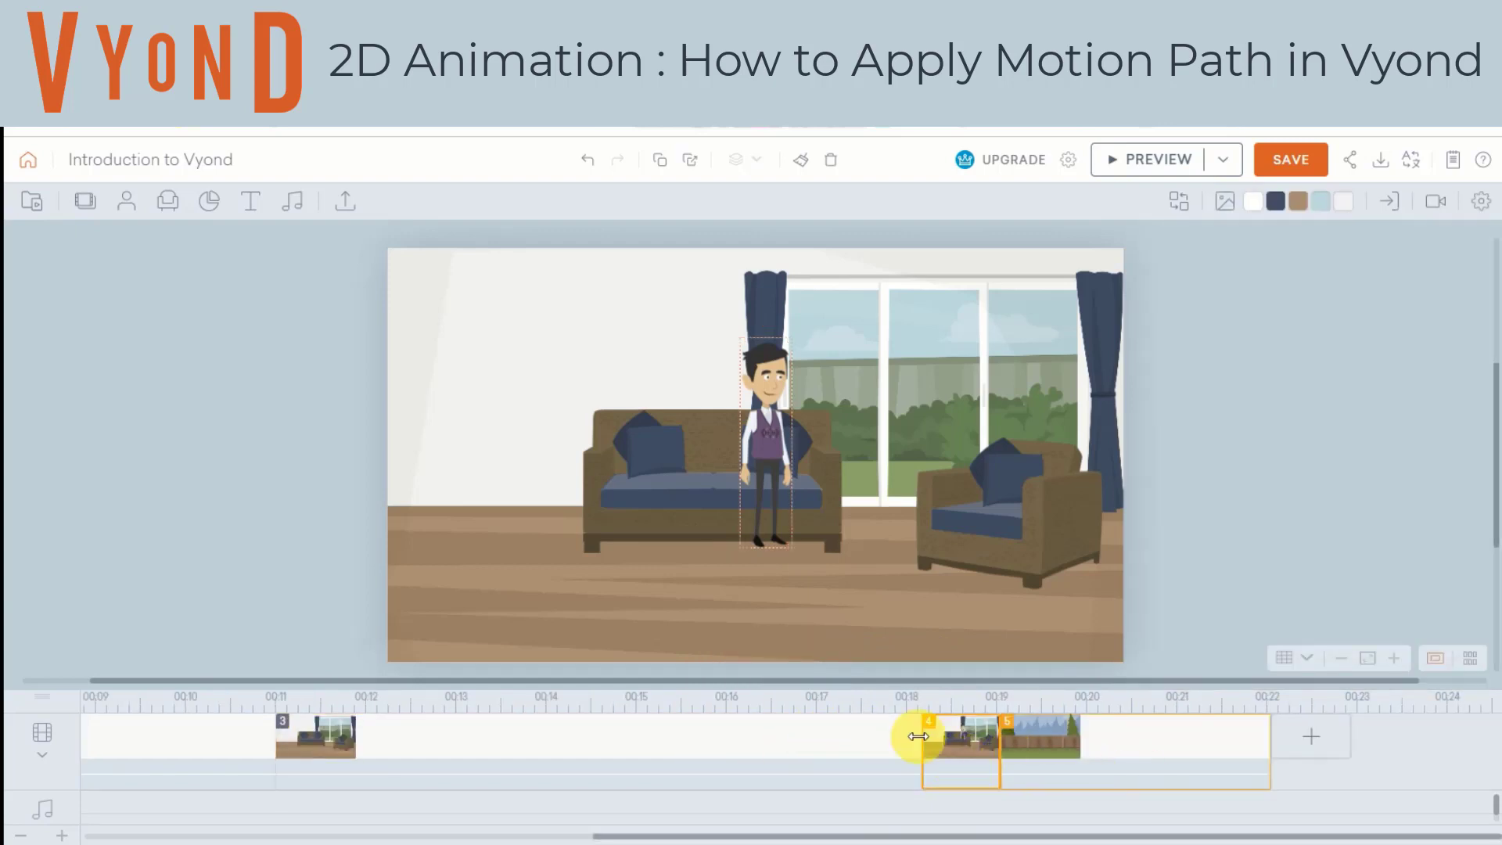
- Preview the man's walk and his sitting down on the sofa, and exit the preview
{"action": "left_click", "coordinate": [1175, 170]}
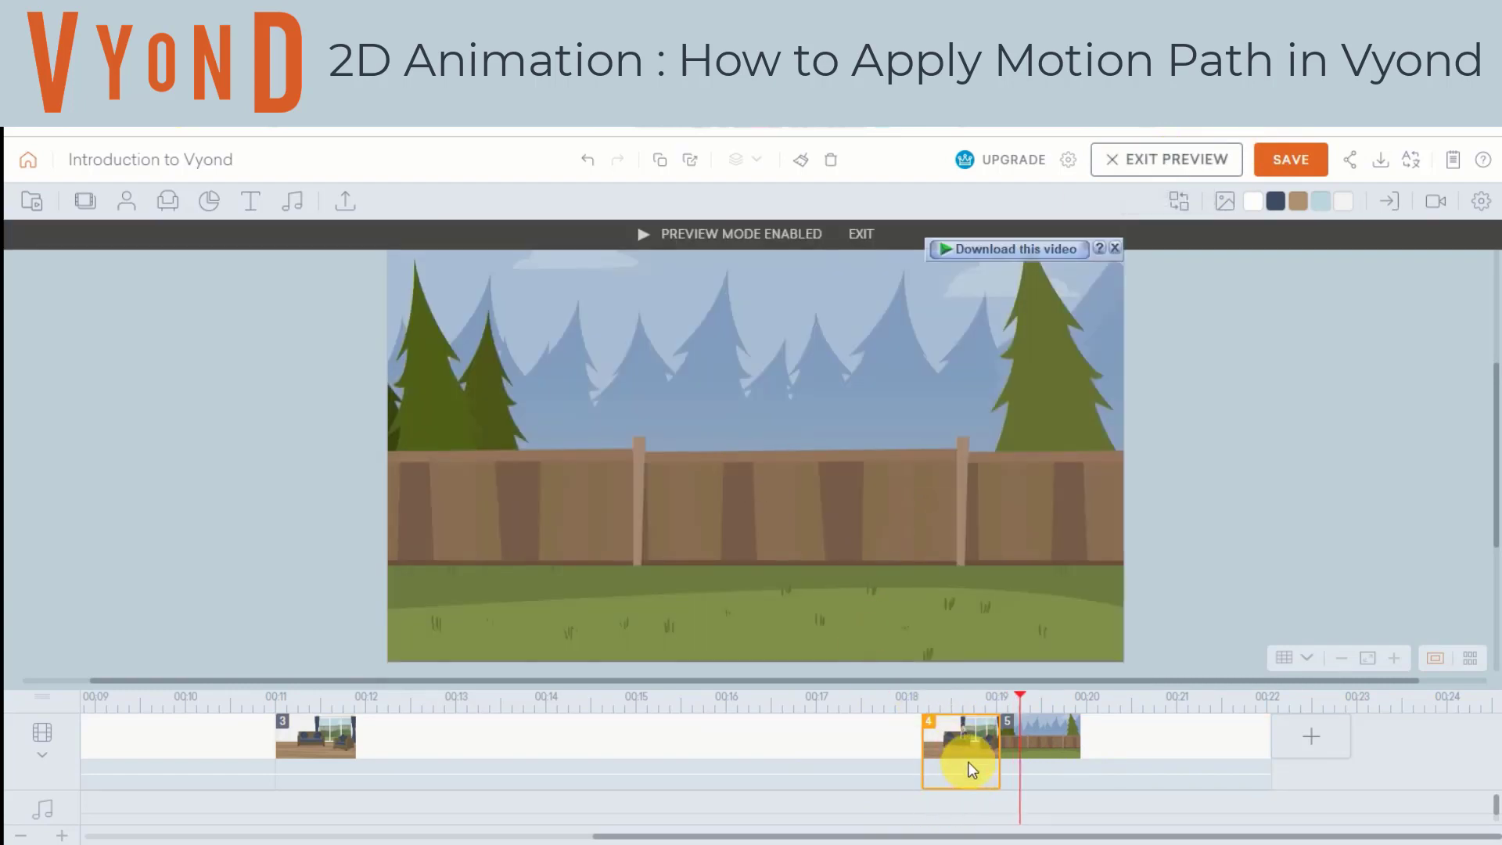
{"action": "left_click", "coordinate": [862, 757]}
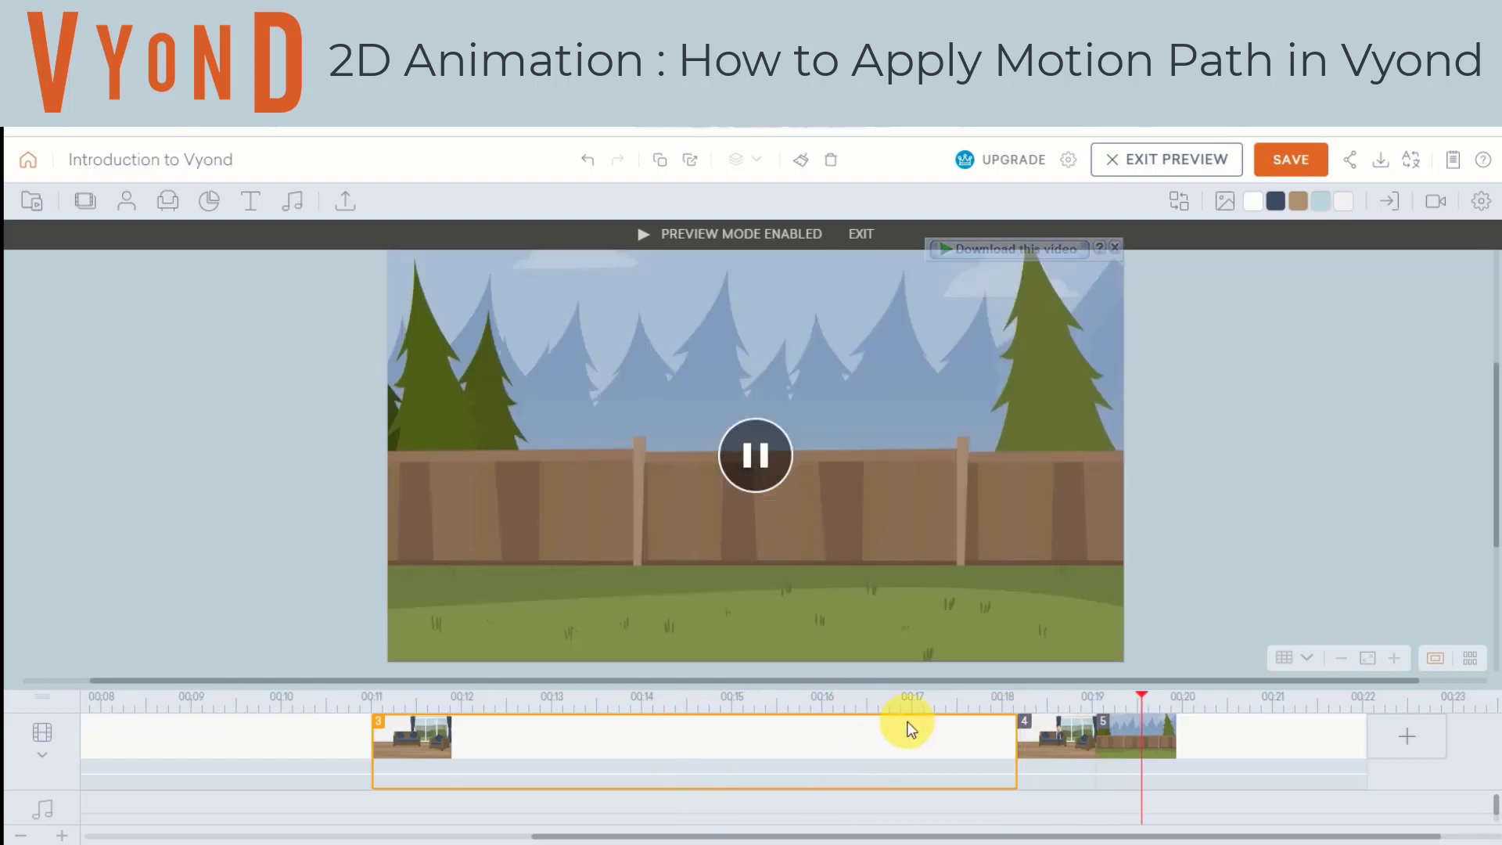
{"action": "left_click", "coordinate": [1070, 778]}
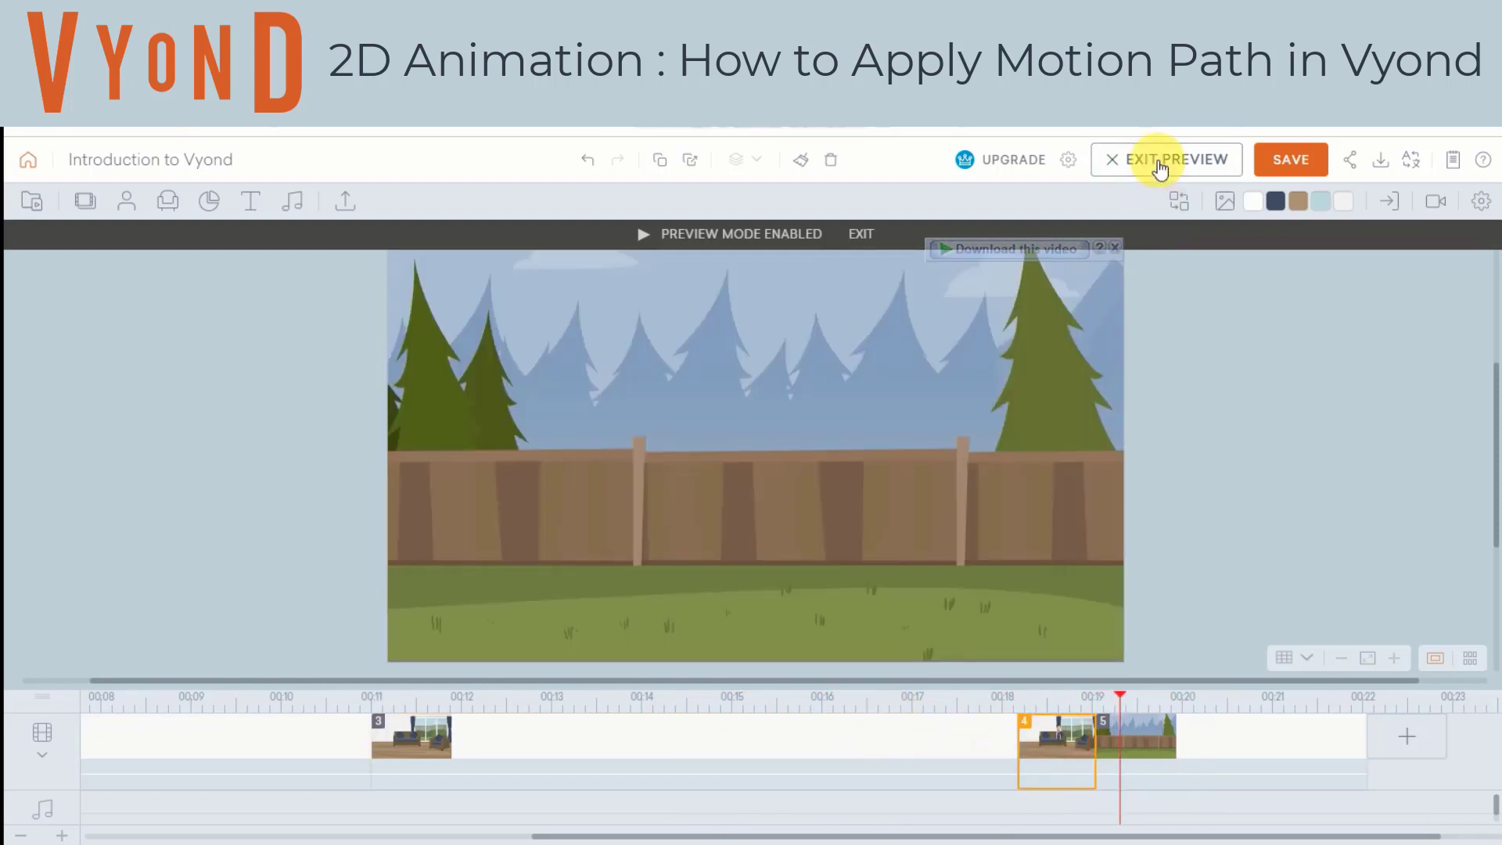
{"action": "left_click", "coordinate": [1158, 164]}
- Flip the man horizontally in the continued scene and adjust his position in front of the sofa's right seat
{"action": "left_click", "coordinate": [771, 457]}
{"action": "left_click_drag", "start_coordinate": [771, 455], "coordinate": [774, 445]}
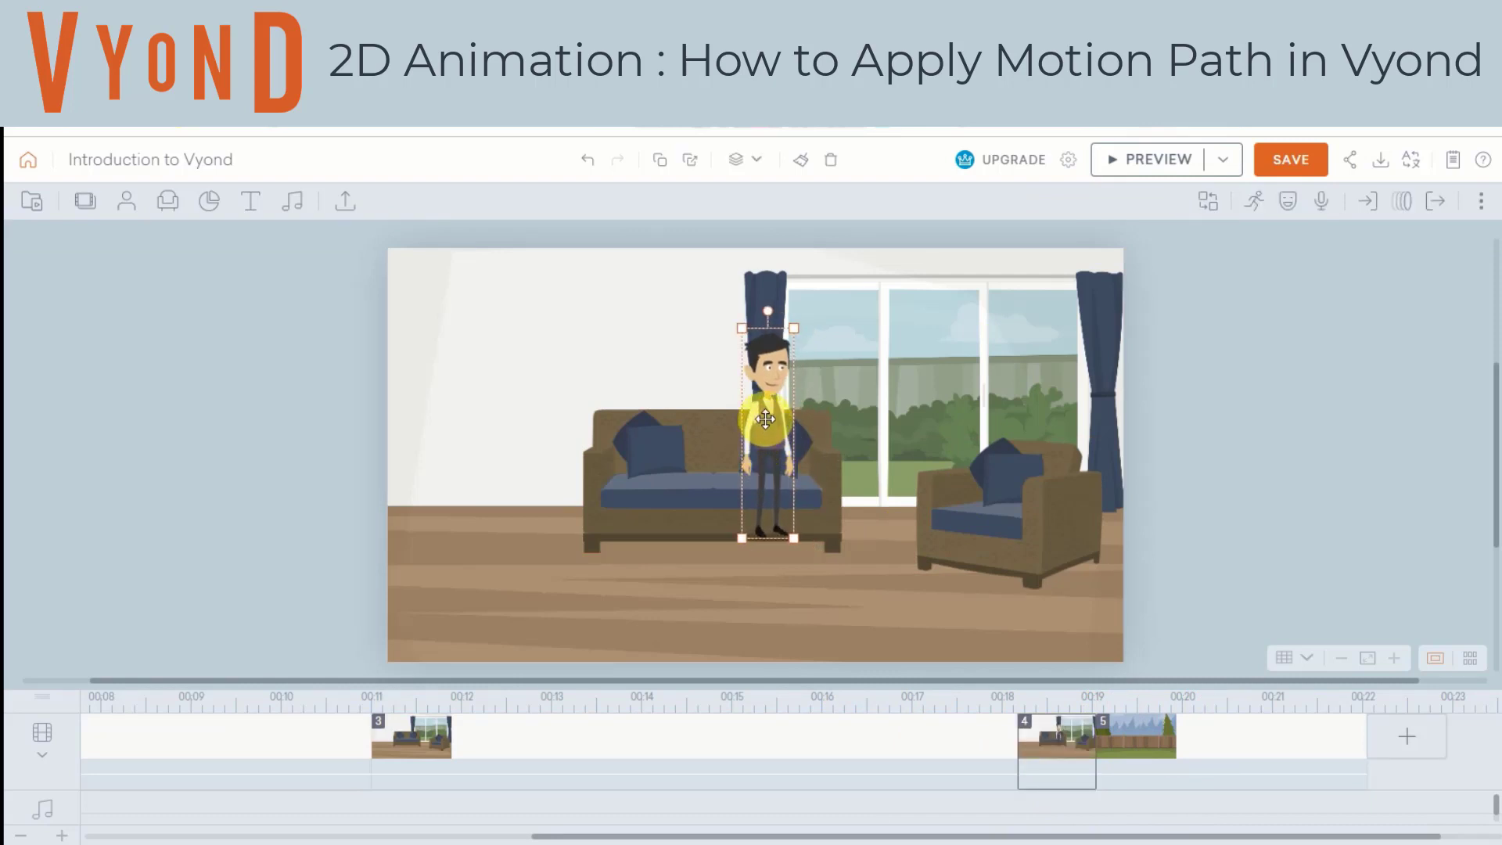
{"action": "right_click", "coordinate": [771, 414]}
{"action": "left_click", "coordinate": [830, 598]}
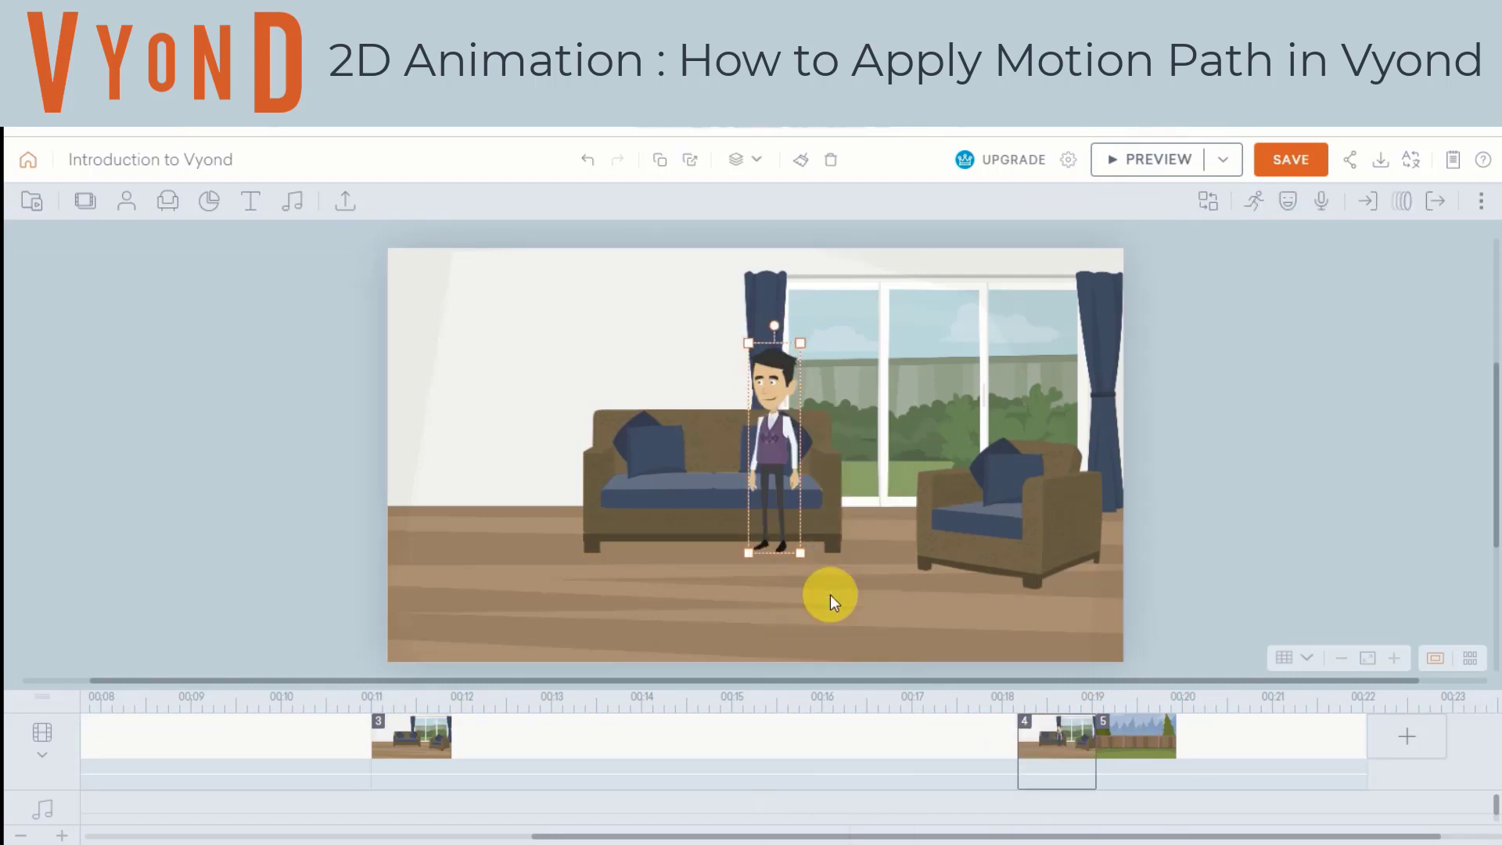
{"action": "left_click_drag", "start_coordinate": [771, 436], "coordinate": [765, 438]}
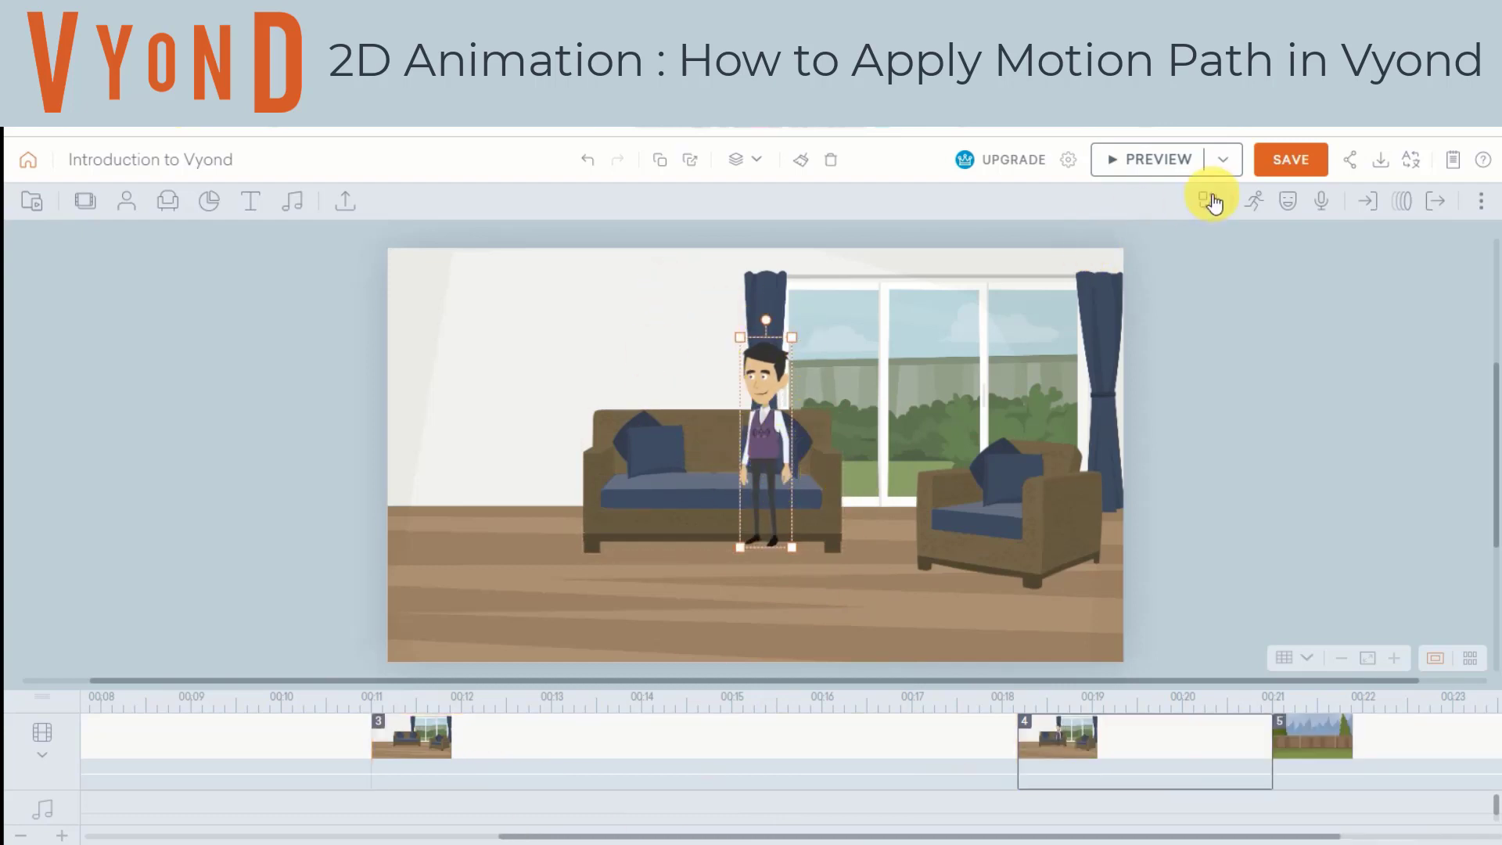
- Preview the animation from the continued living room scene
{"action": "left_click", "coordinate": [1223, 160]}
{"action": "left_click", "coordinate": [1158, 235]}
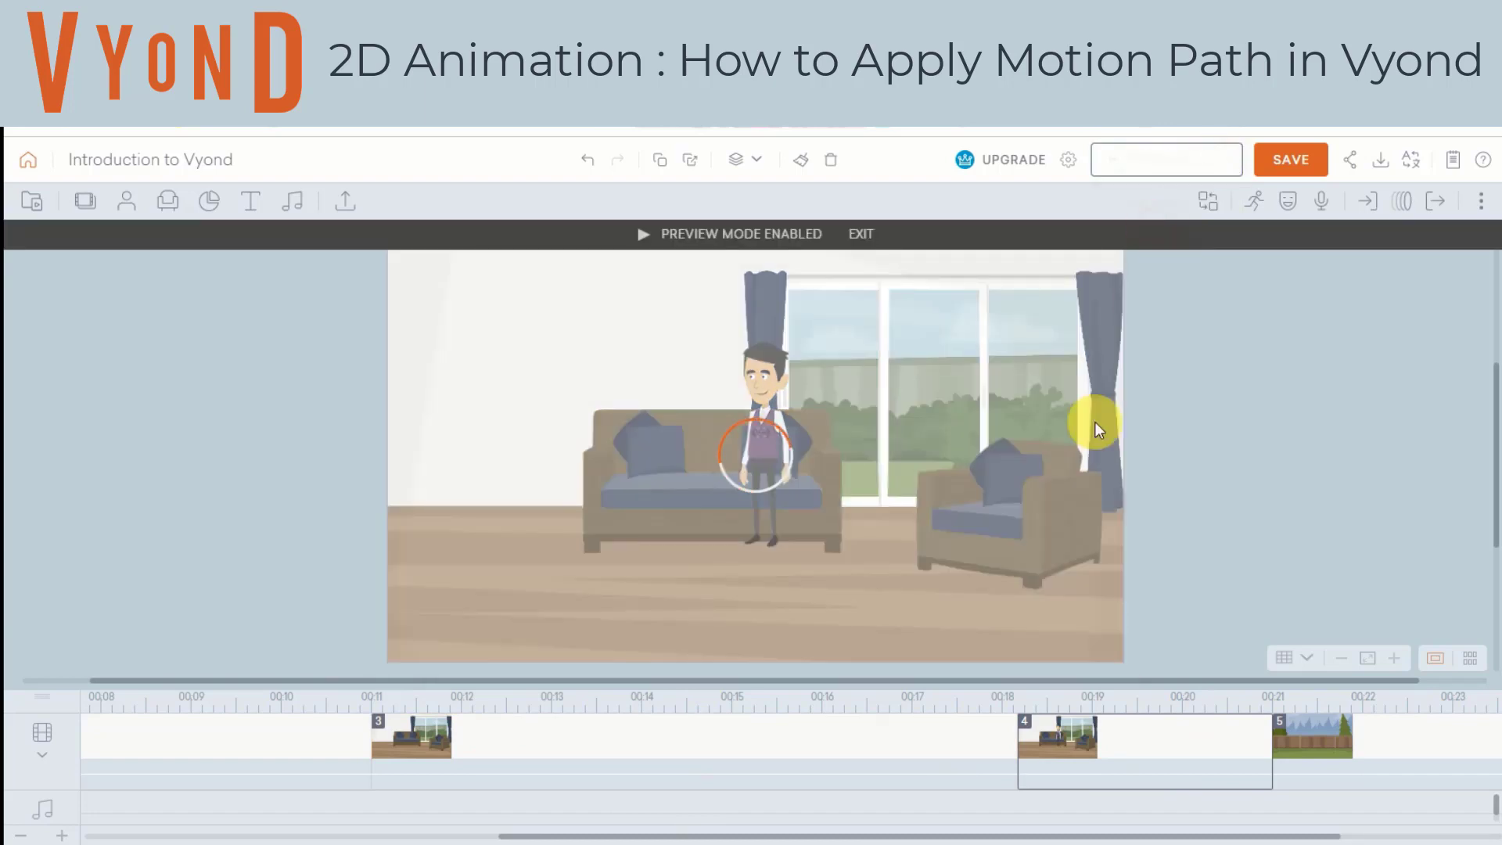